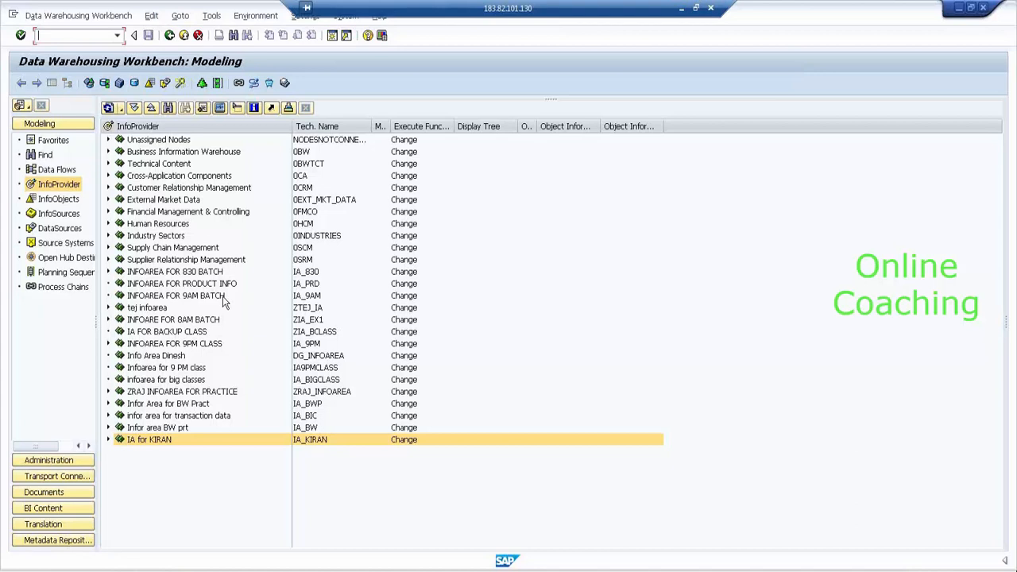
- Open InfoCube ICUBE FOR DELTA (SIC_E31) in change mode with PRODUCT DIM expanded to PRODUCT ID
{"action": "left_click", "coordinate": [109, 427]}
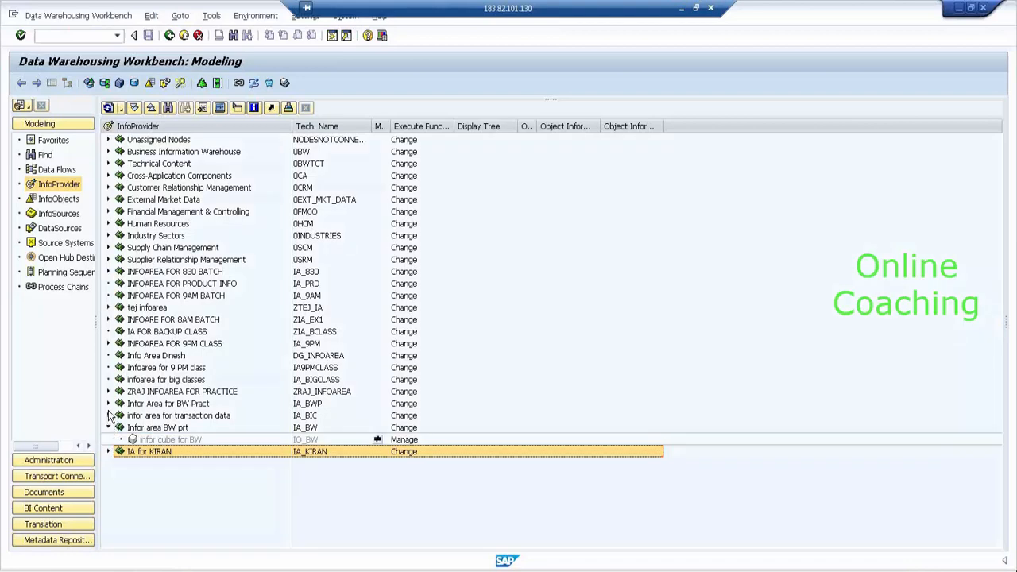
{"action": "left_click", "coordinate": [109, 414]}
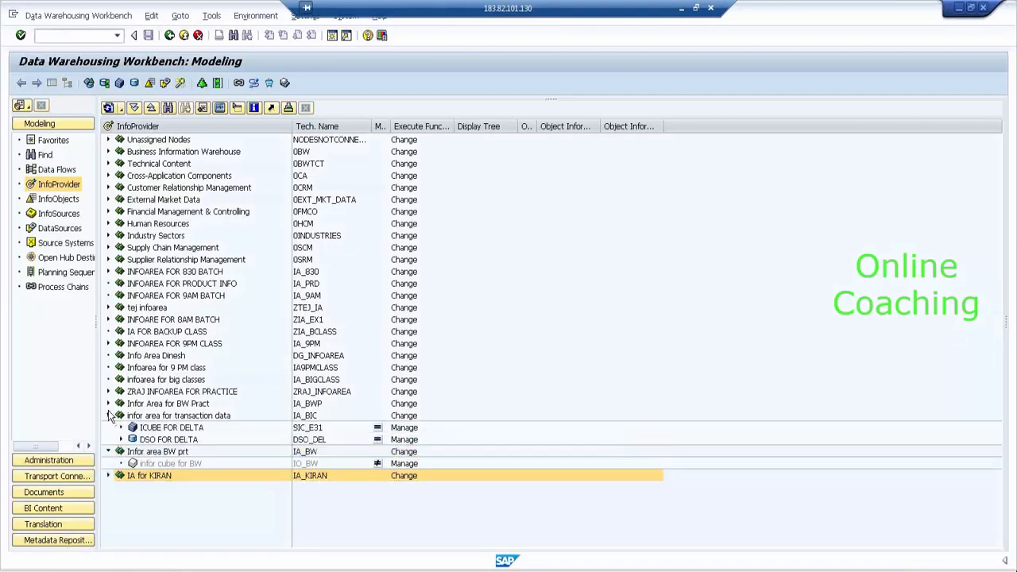
{"action": "double_click", "coordinate": [162, 428]}
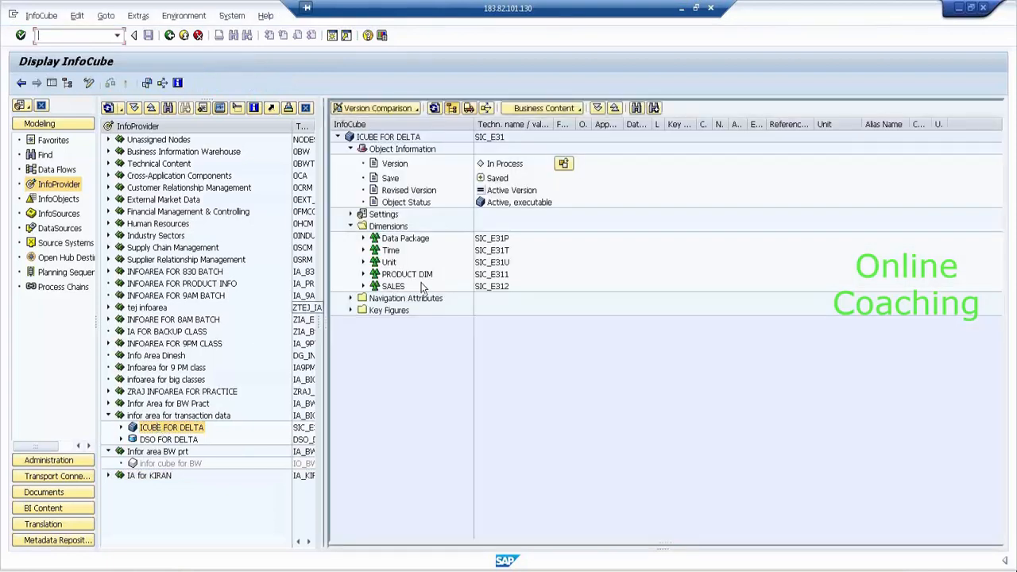
{"action": "left_click", "coordinate": [363, 274]}
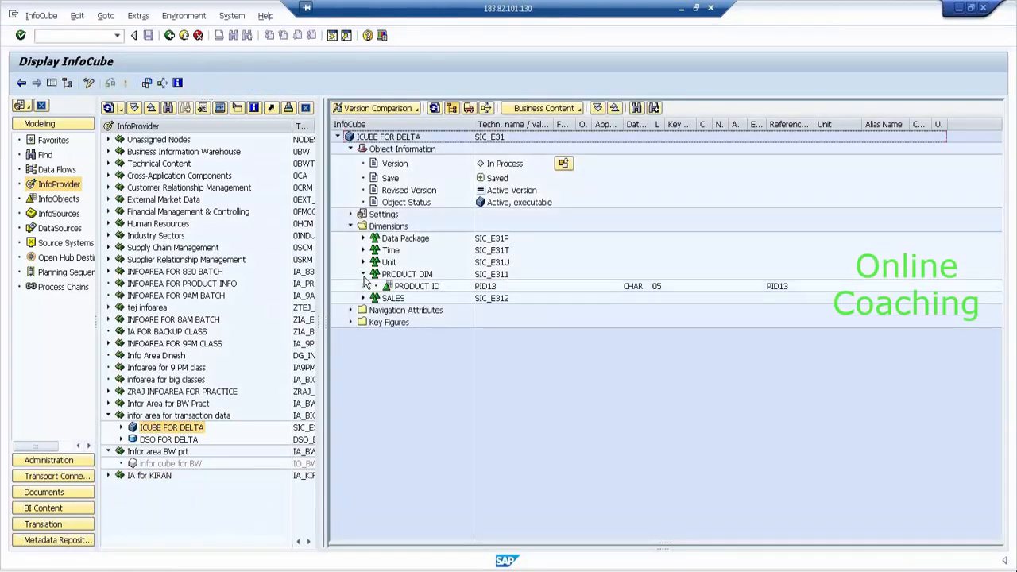
{"action": "left_click", "coordinate": [92, 85]}
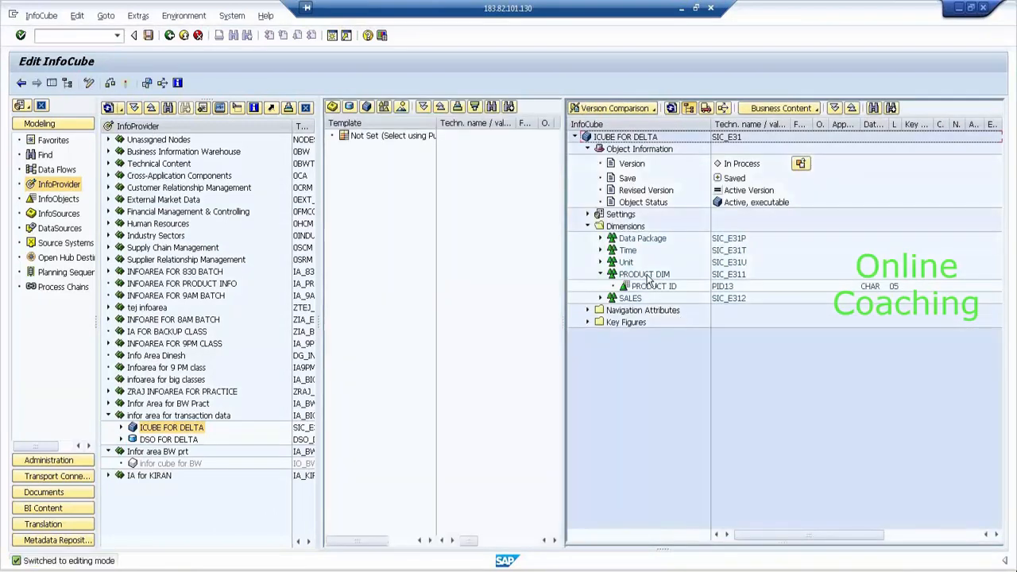
{"action": "right_click", "coordinate": [647, 275]}
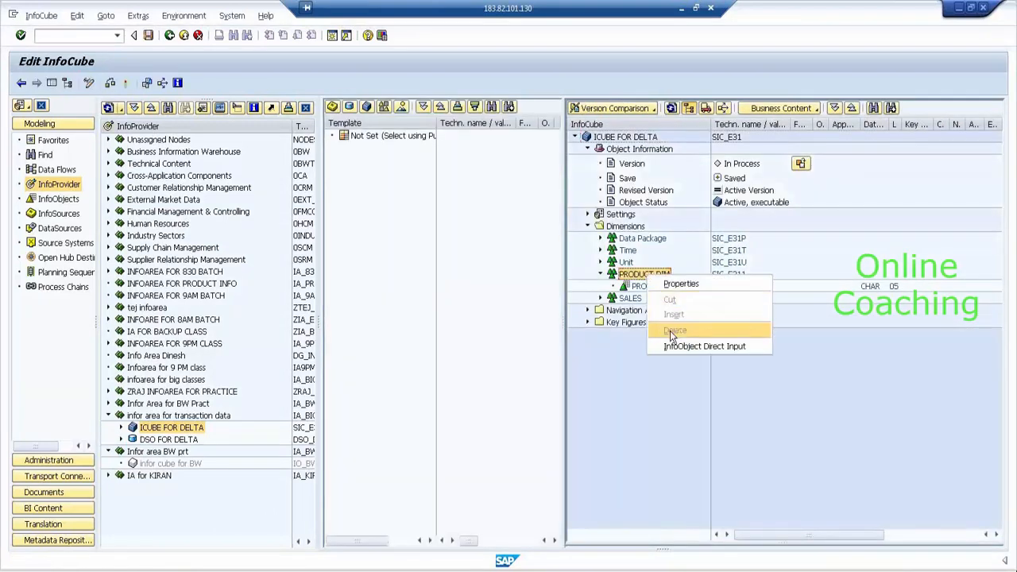
{"action": "left_click", "coordinate": [624, 408]}
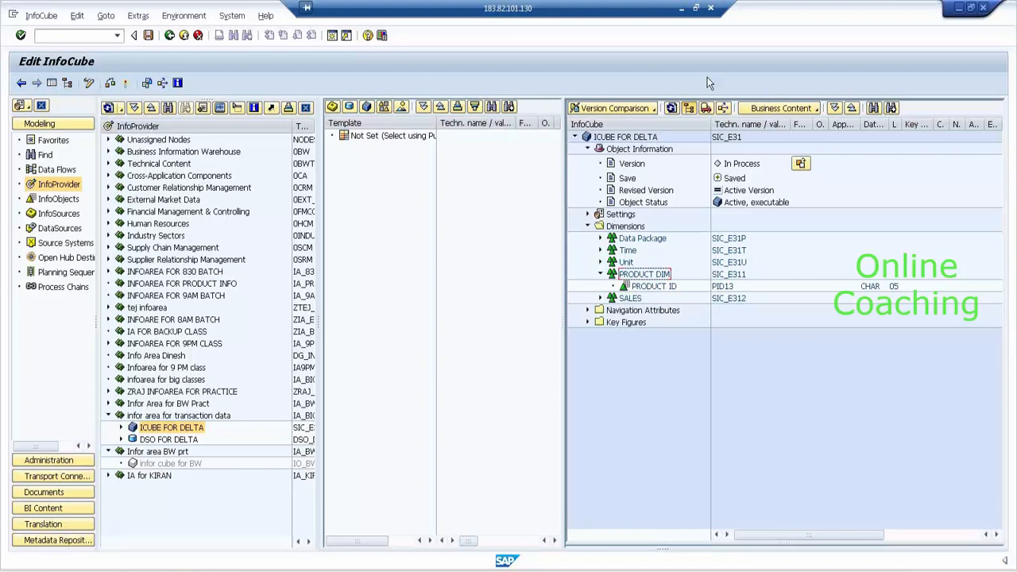
- From Modeling, open Manage for STD INFOCUBE FOR TD LOADING (SIC_EX13) under INFOARE FOR 8AM BATCH
{"action": "left_click", "coordinate": [168, 35]}
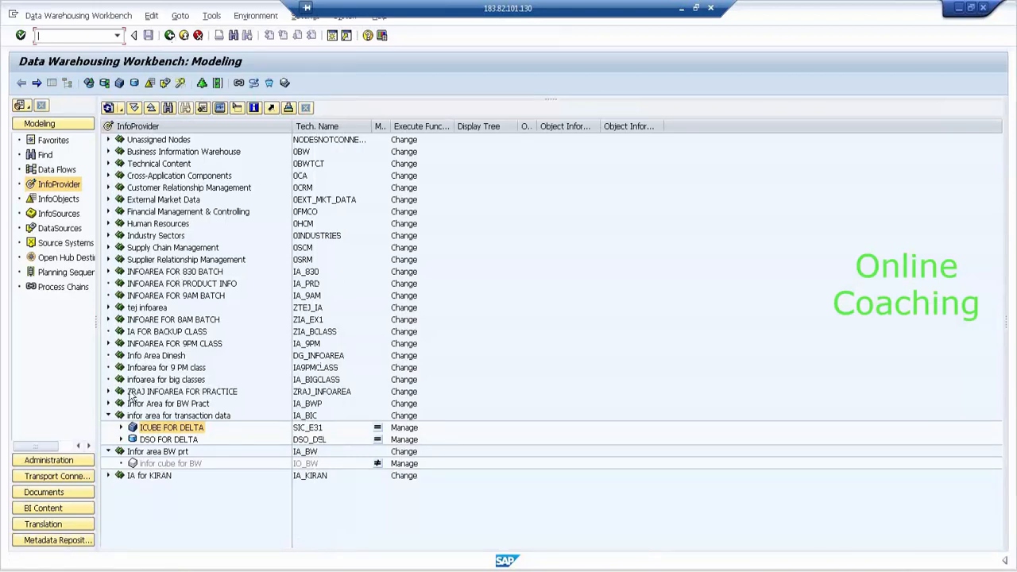
{"action": "left_click", "coordinate": [109, 321]}
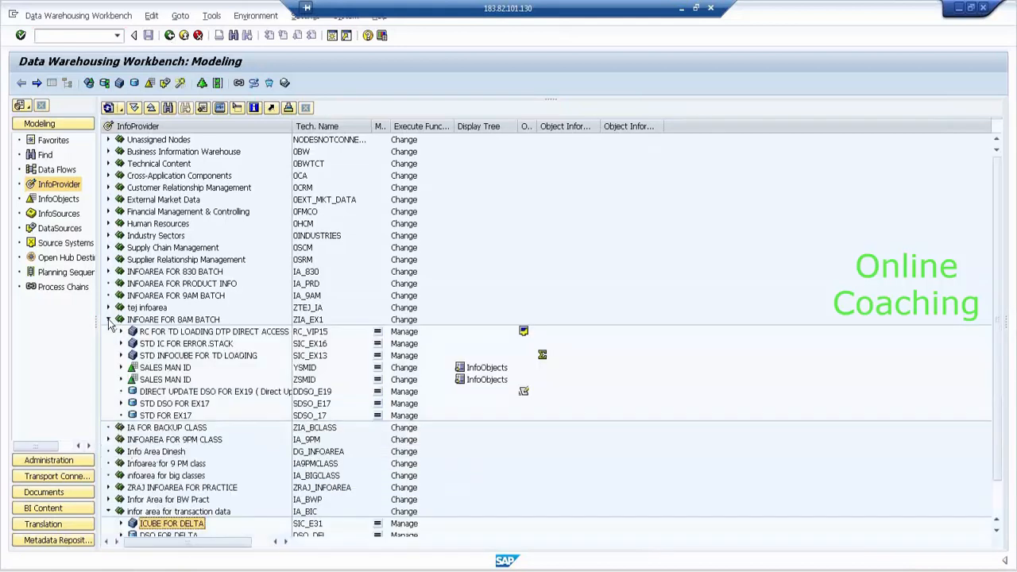
{"action": "left_click", "coordinate": [186, 332]}
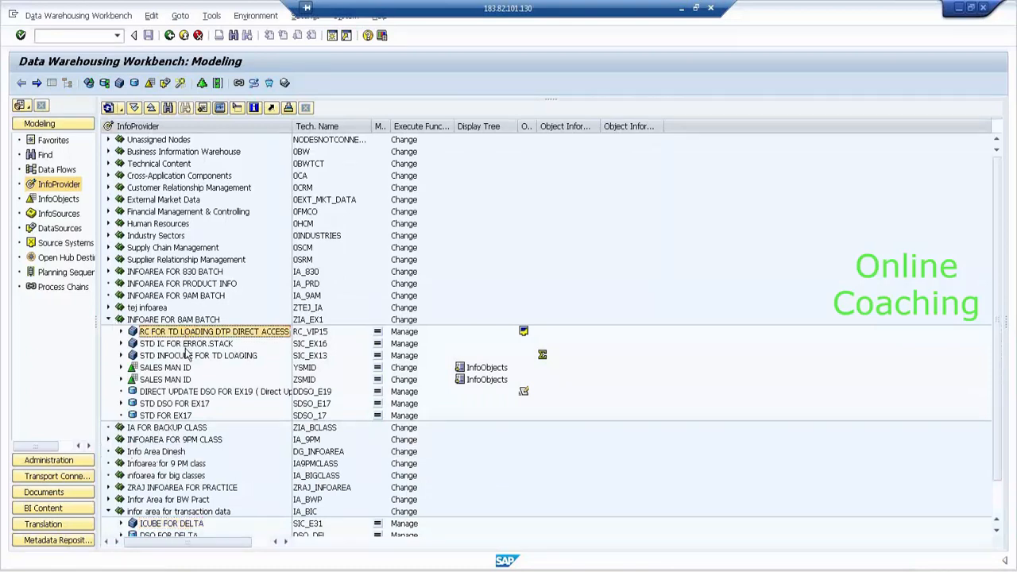
{"action": "left_click", "coordinate": [189, 345]}
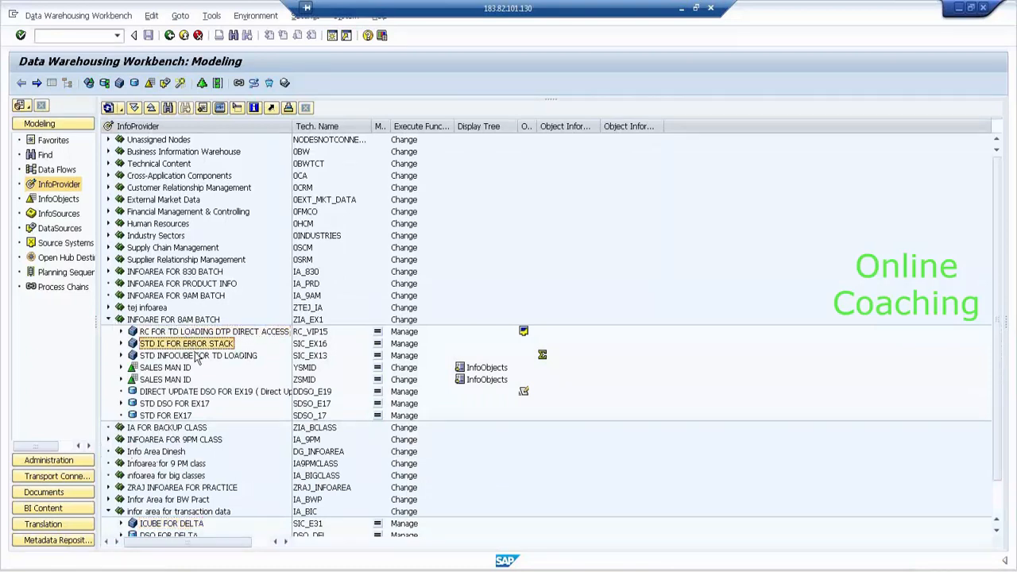
{"action": "left_click", "coordinate": [197, 356]}
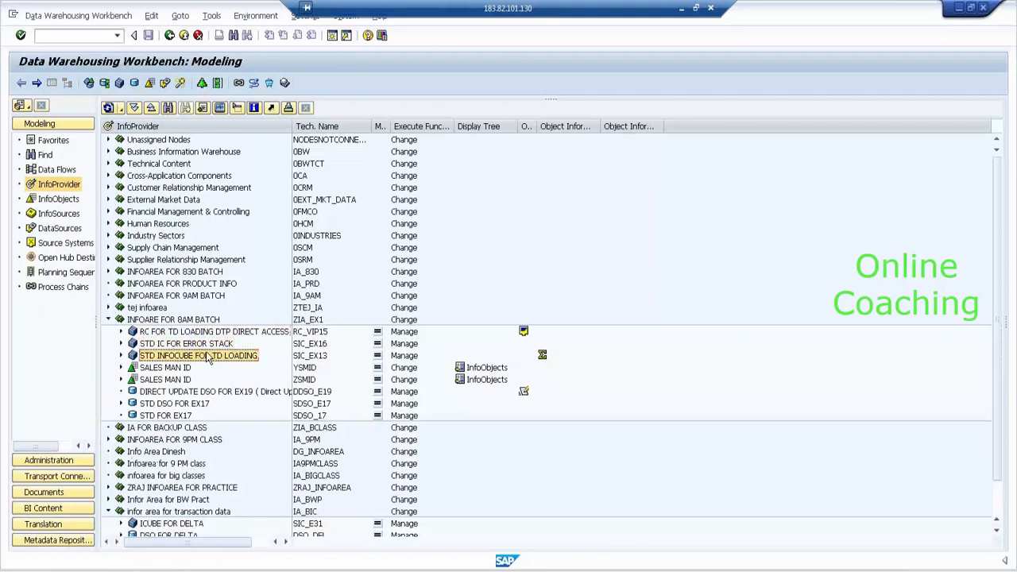
{"action": "right_click", "coordinate": [208, 357]}
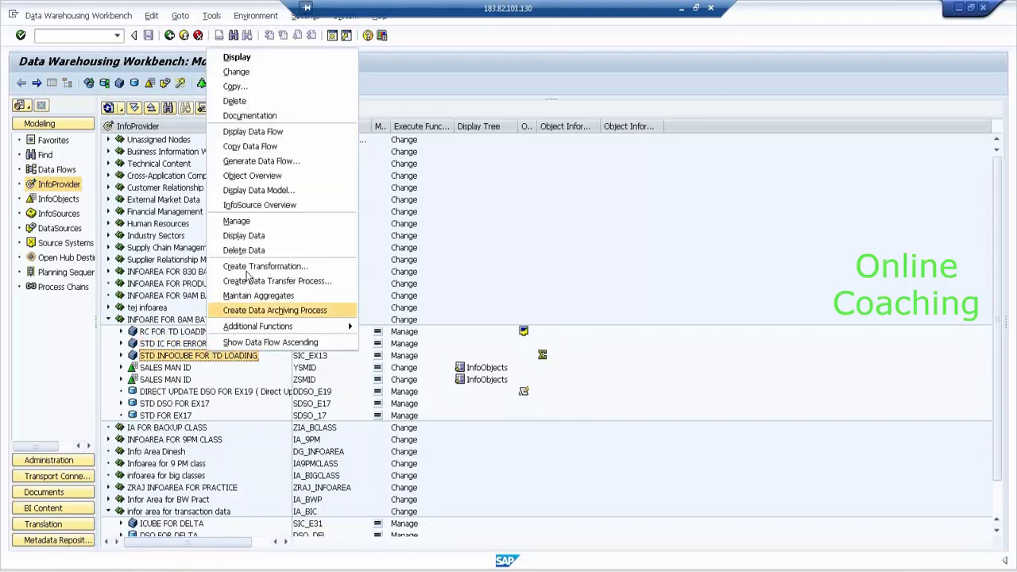
{"action": "left_click", "coordinate": [269, 226]}
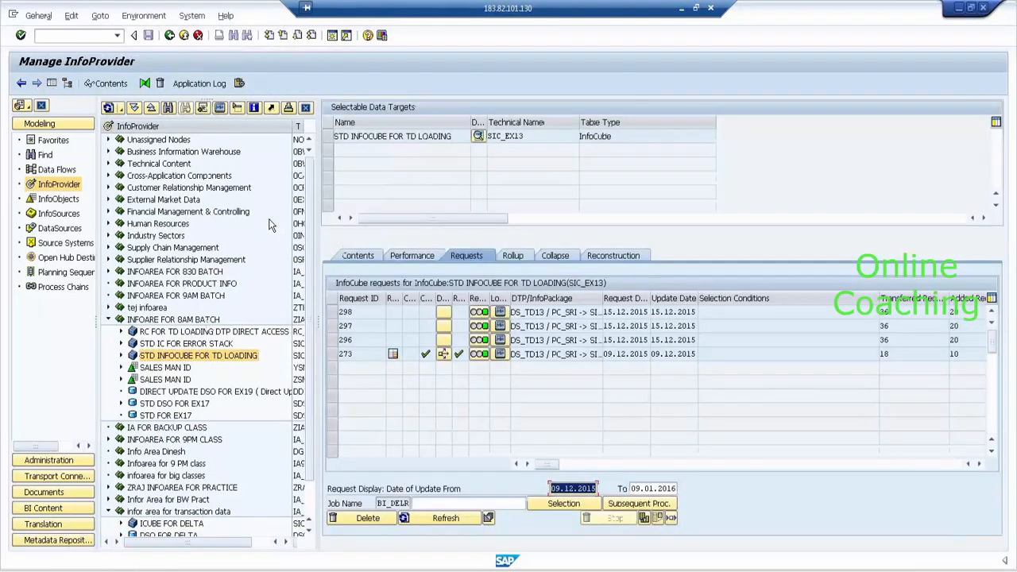
{"action": "left_click", "coordinate": [331, 139]}
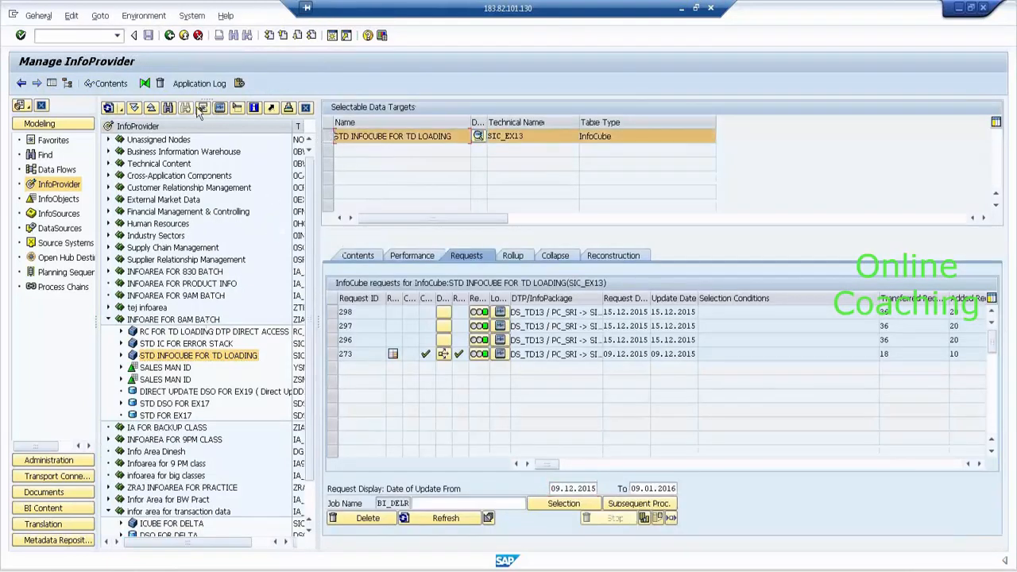
{"action": "left_click", "coordinate": [111, 89]}
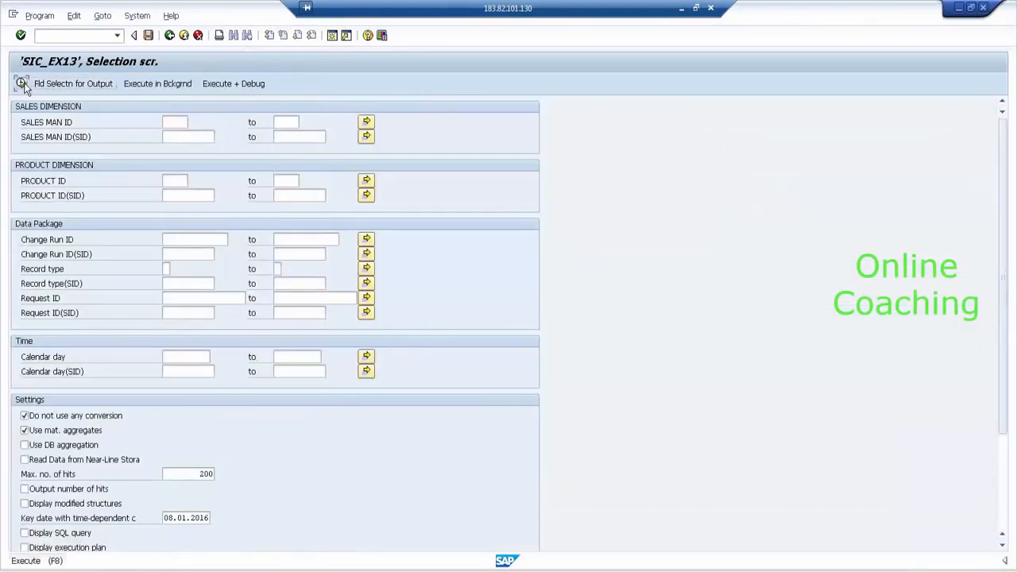
{"action": "left_click", "coordinate": [21, 84]}
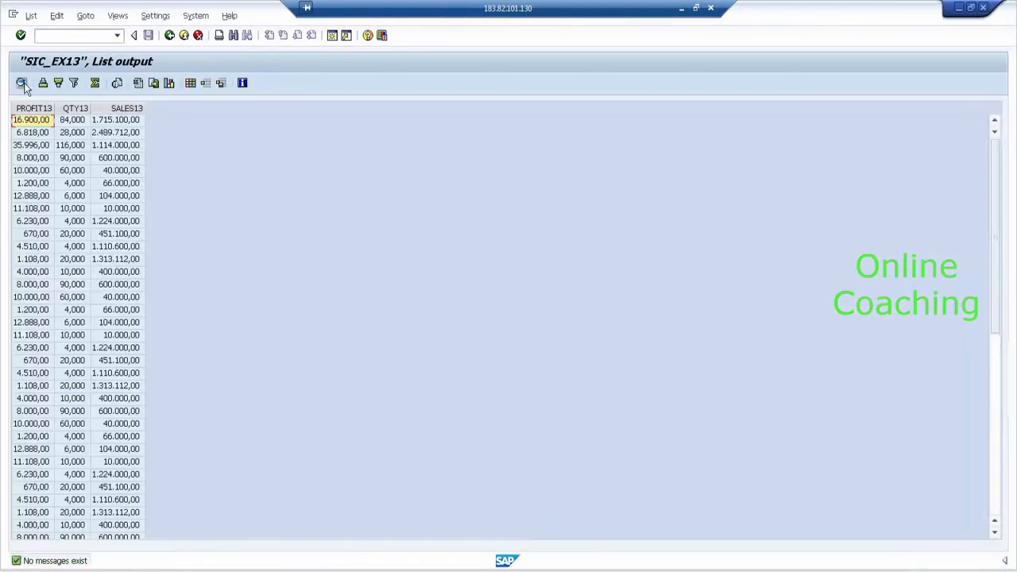
{"action": "left_click", "coordinate": [170, 35]}
{"action": "left_click", "coordinate": [170, 36]}
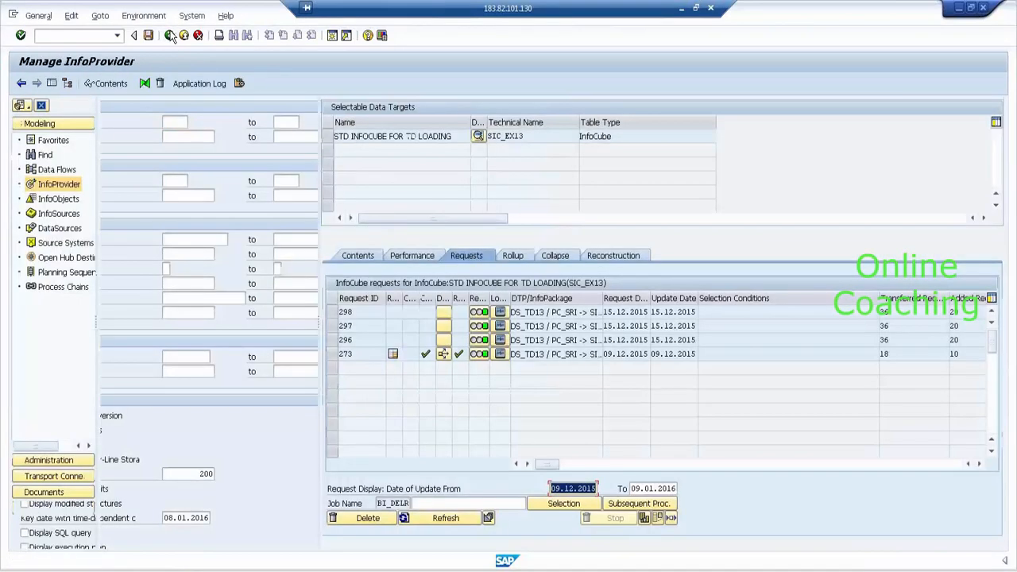
- Select requests 296, 297 and 298, delete them with confirmation, and refresh the request list
{"action": "left_click", "coordinate": [333, 325]}
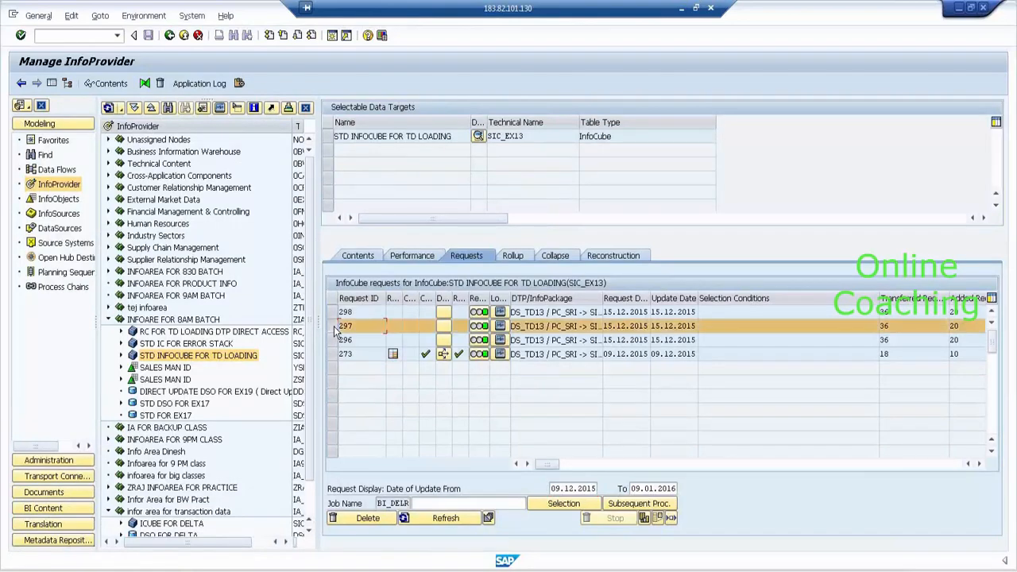
{"action": "left_click", "coordinate": [51, 82]}
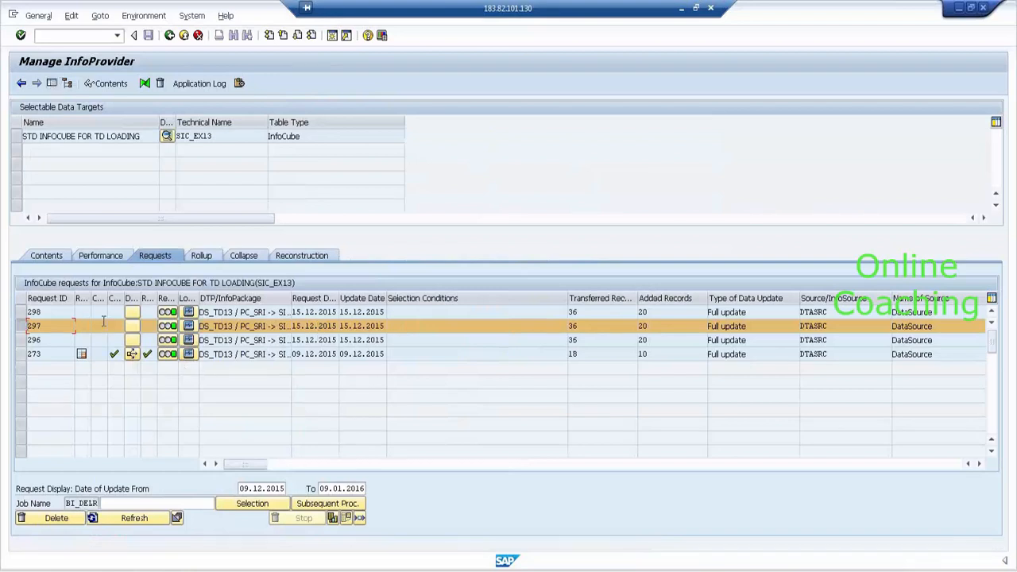
{"action": "left_click", "coordinate": [27, 312], "text": "ctrl"}
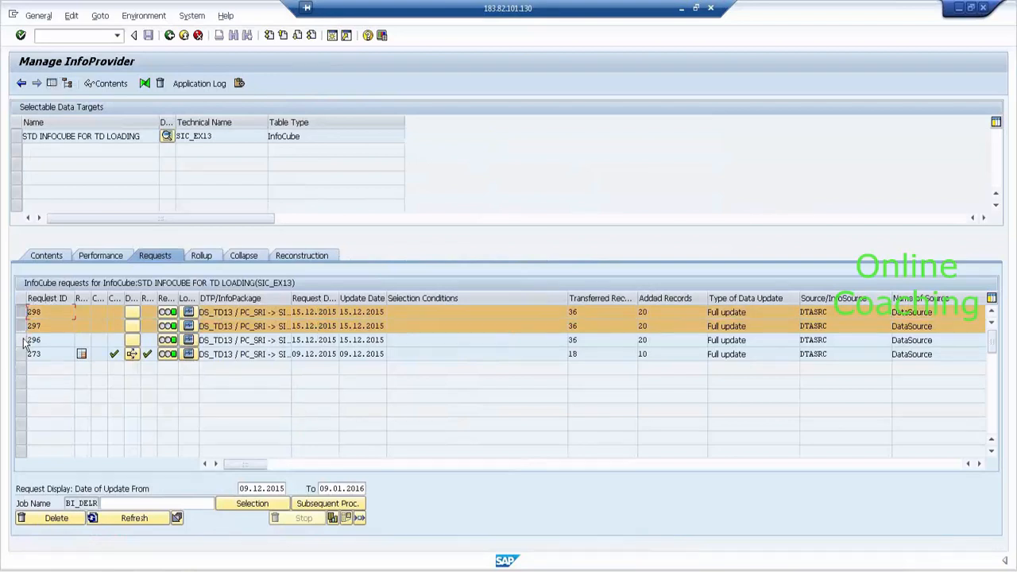
{"action": "left_click", "coordinate": [24, 341], "text": "ctrl"}
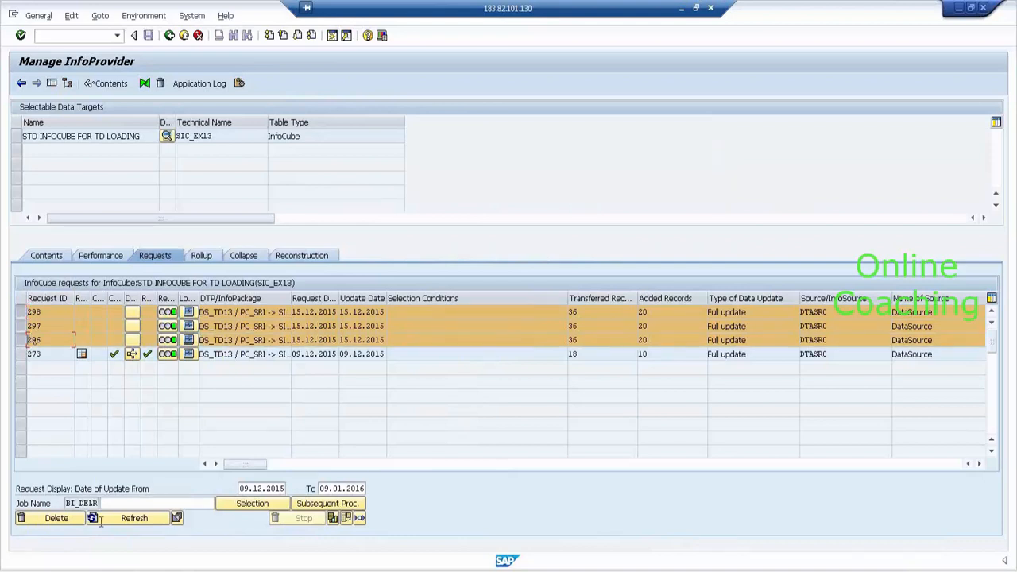
{"action": "left_click", "coordinate": [70, 517]}
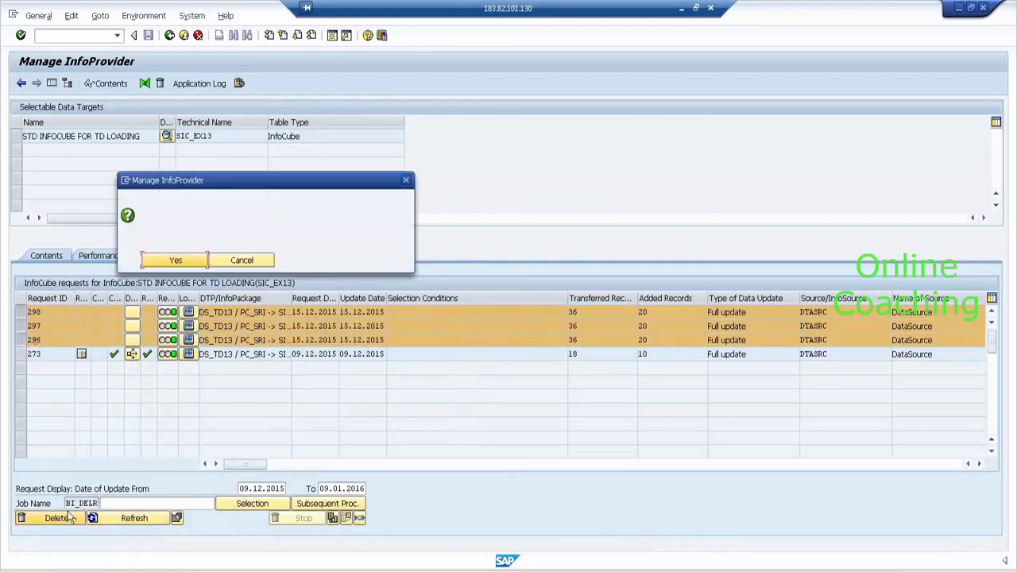
{"action": "left_click", "coordinate": [178, 265]}
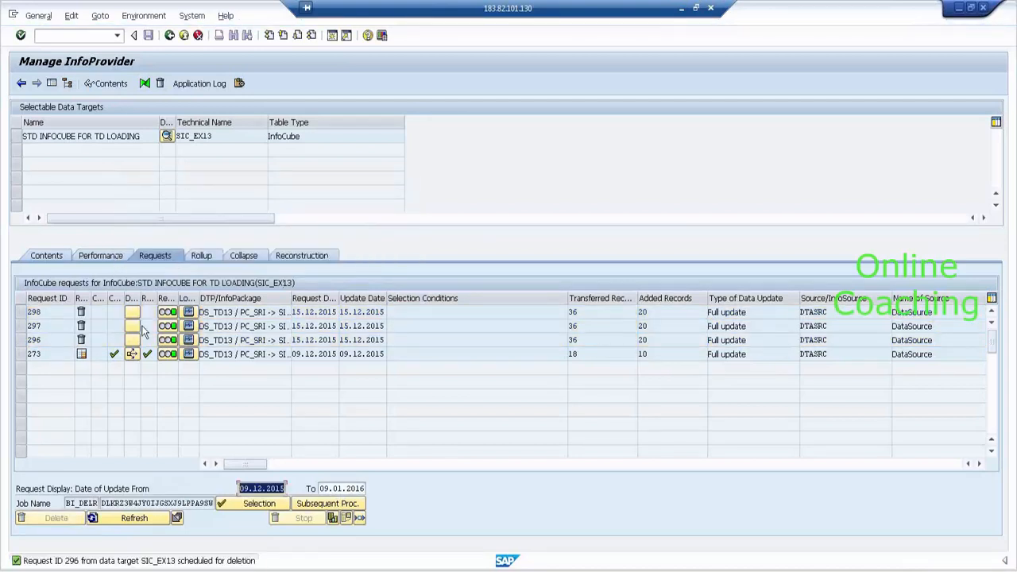
{"action": "left_click", "coordinate": [125, 527]}
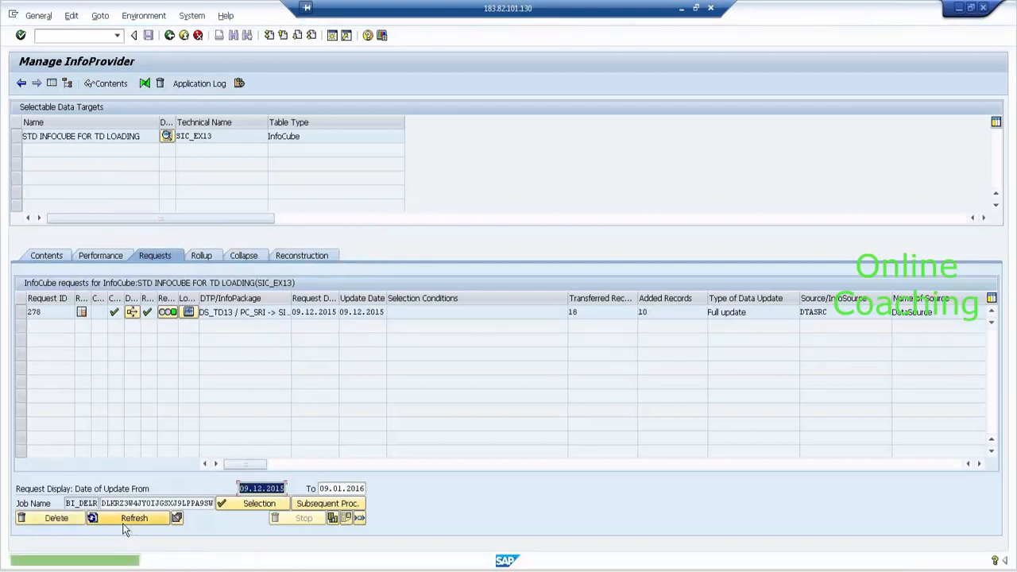
{"action": "left_click", "coordinate": [16, 136]}
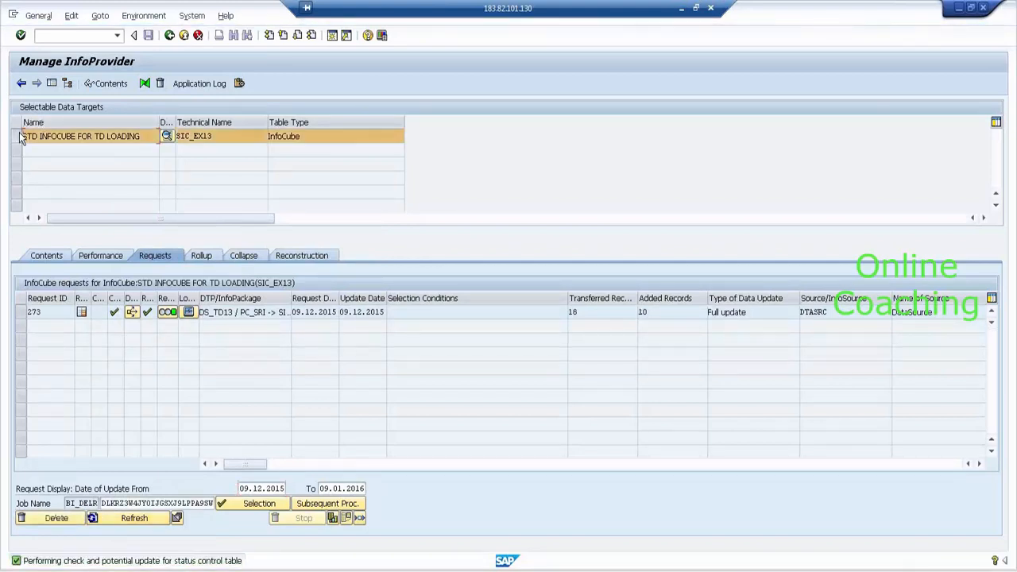
- Display the SIC_EX13 contents with PRODUCT ID and Calendar day added to the output fields
{"action": "left_click", "coordinate": [112, 84]}
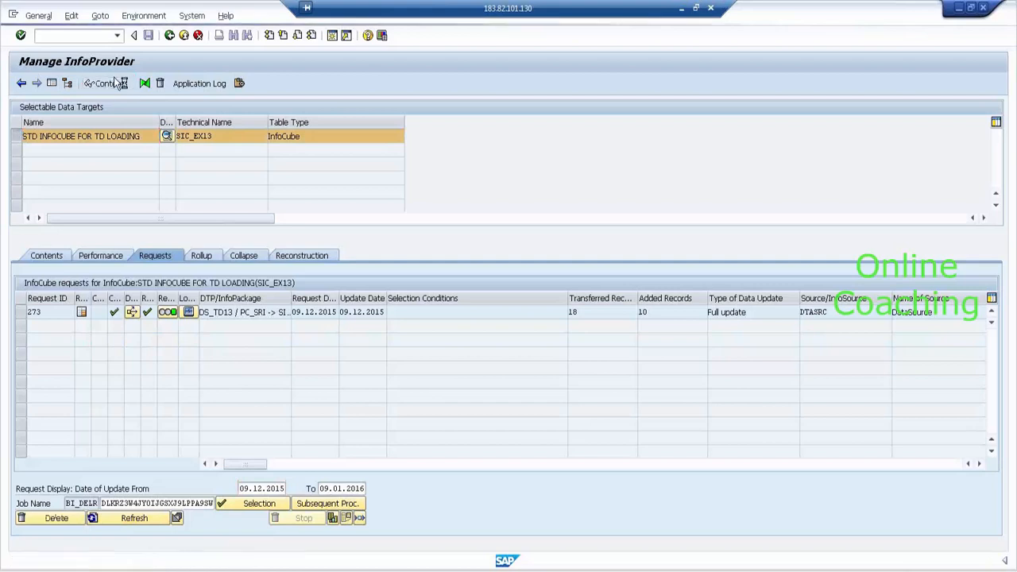
{"action": "left_click", "coordinate": [112, 81]}
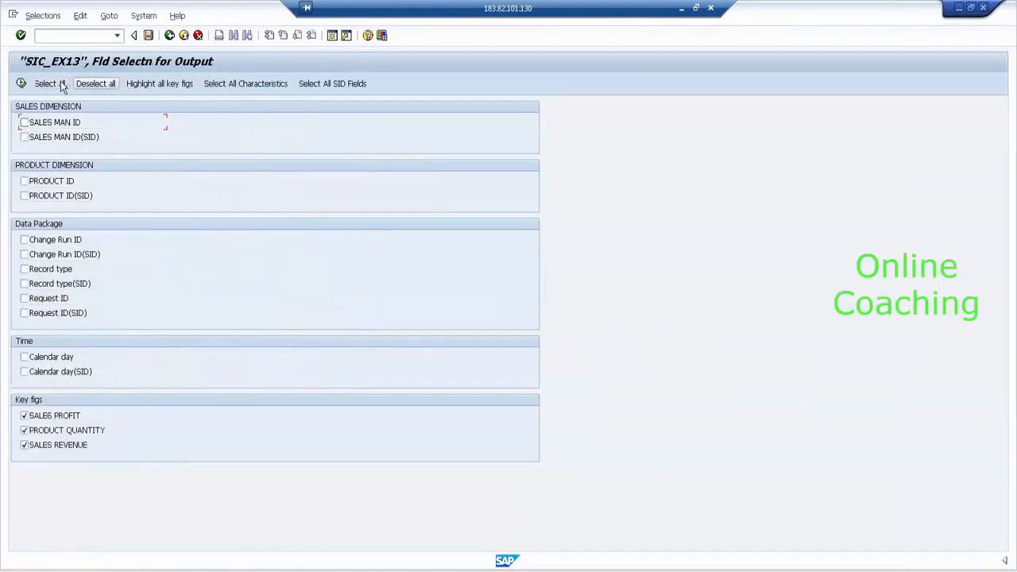
{"action": "left_click", "coordinate": [64, 182]}
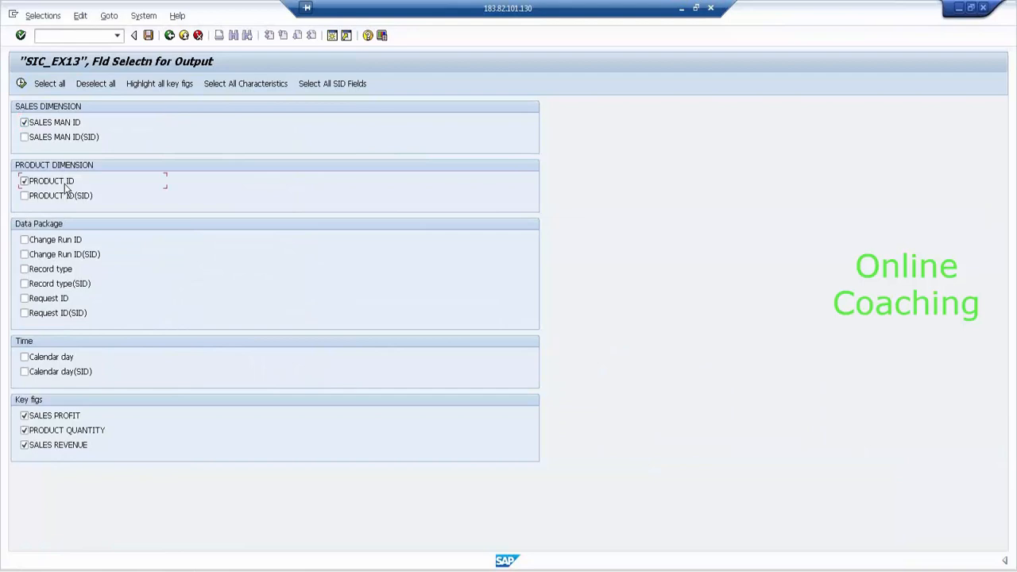
{"action": "left_click", "coordinate": [72, 358]}
{"action": "left_click", "coordinate": [20, 83]}
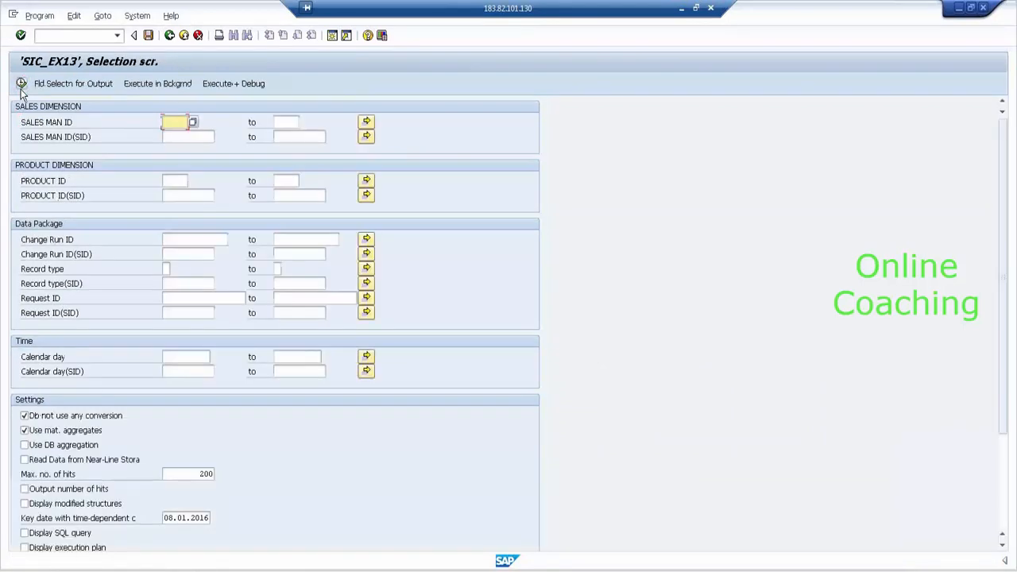
{"action": "left_click", "coordinate": [21, 84]}
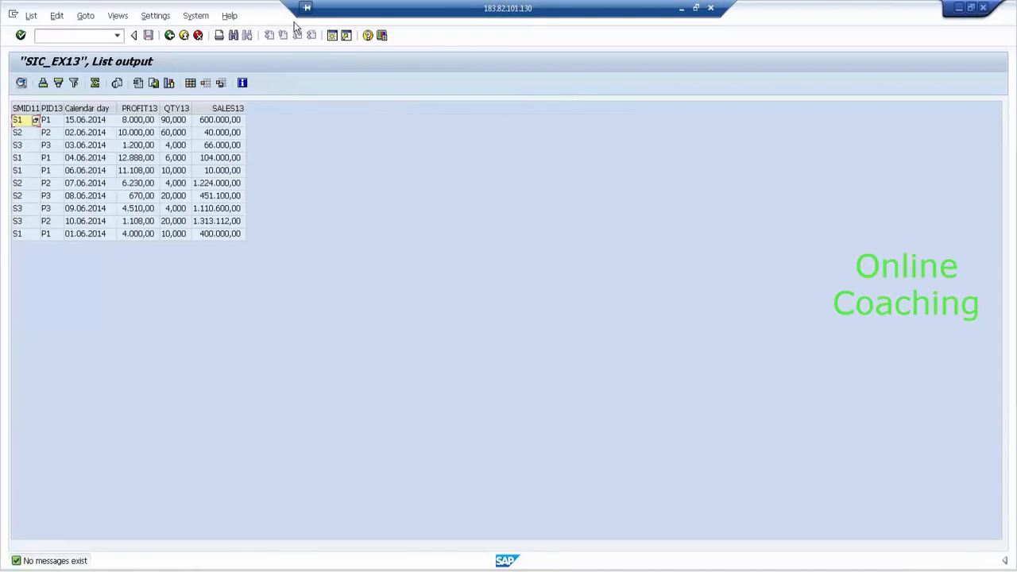
- Maximize the SAP window and back out of the 10-record content listing
{"action": "left_click", "coordinate": [174, 33]}
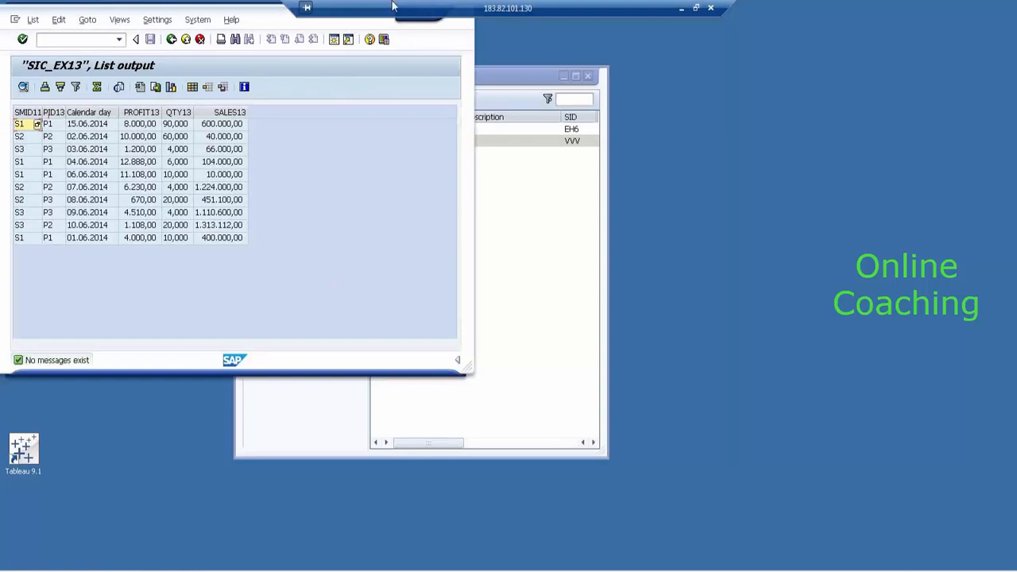
{"action": "double_click", "coordinate": [258, 16]}
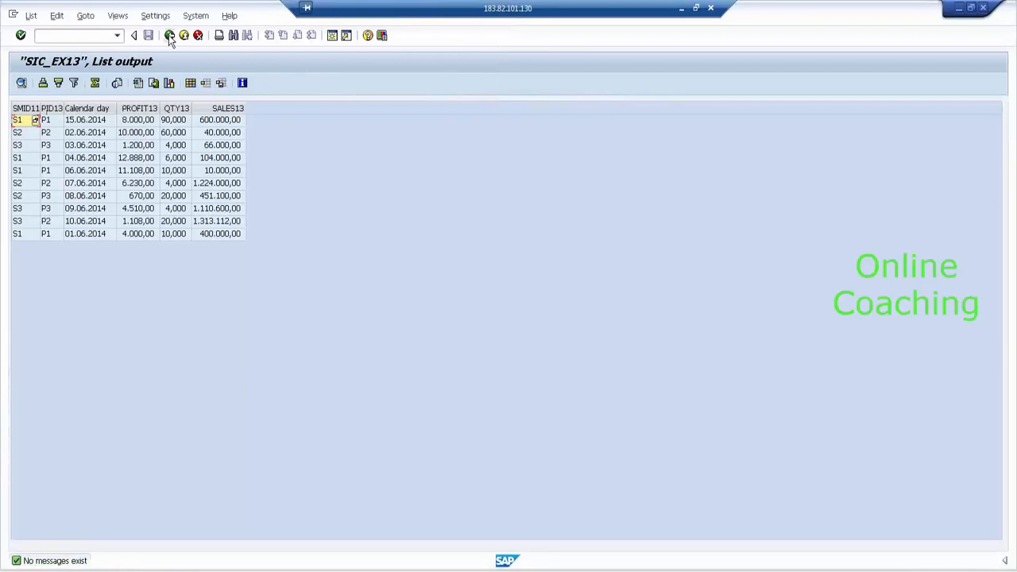
{"action": "left_click", "coordinate": [170, 37]}
{"action": "left_click", "coordinate": [169, 36]}
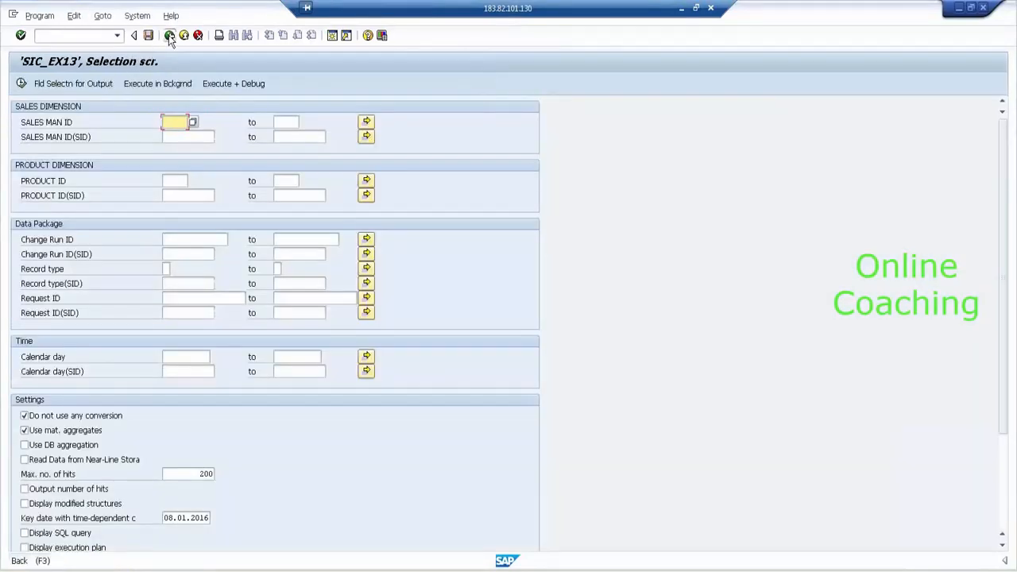
- Return to Modeling and expand INFOARE FOR 8AM BATCH and IOC FOR MD LOADING in the InfoObjects tree
{"action": "left_click", "coordinate": [169, 36]}
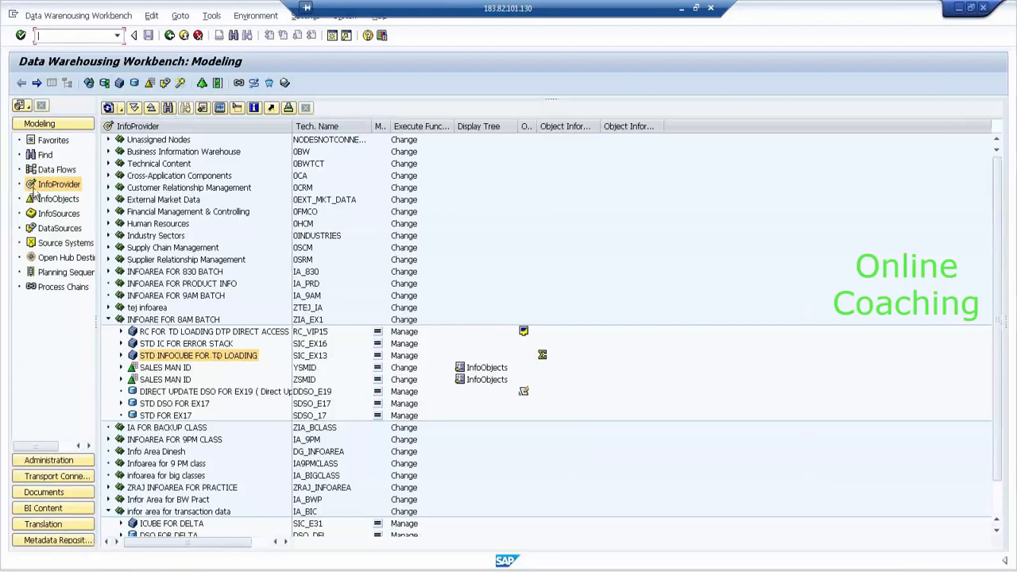
{"action": "left_click", "coordinate": [70, 202]}
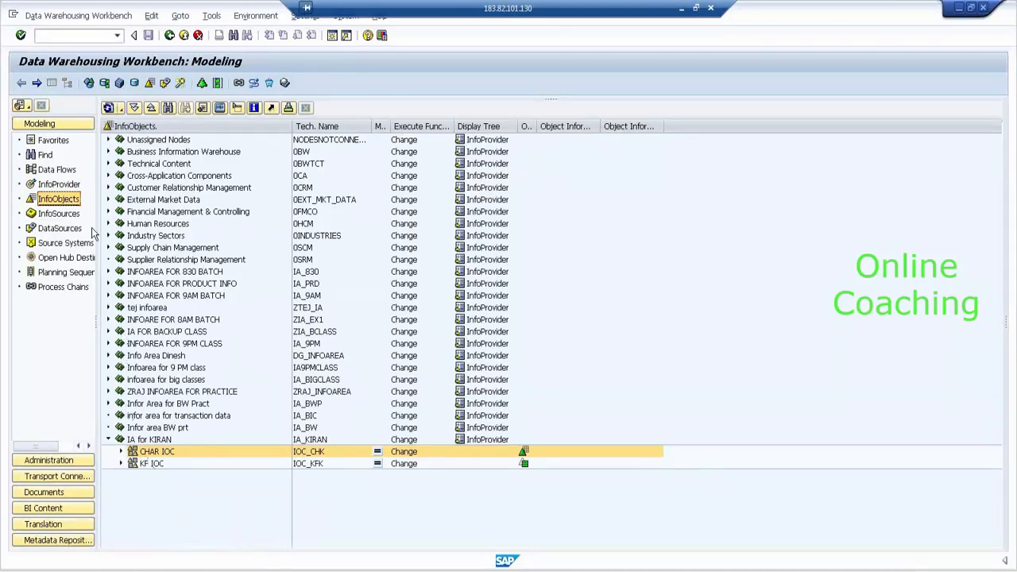
{"action": "left_click", "coordinate": [70, 185]}
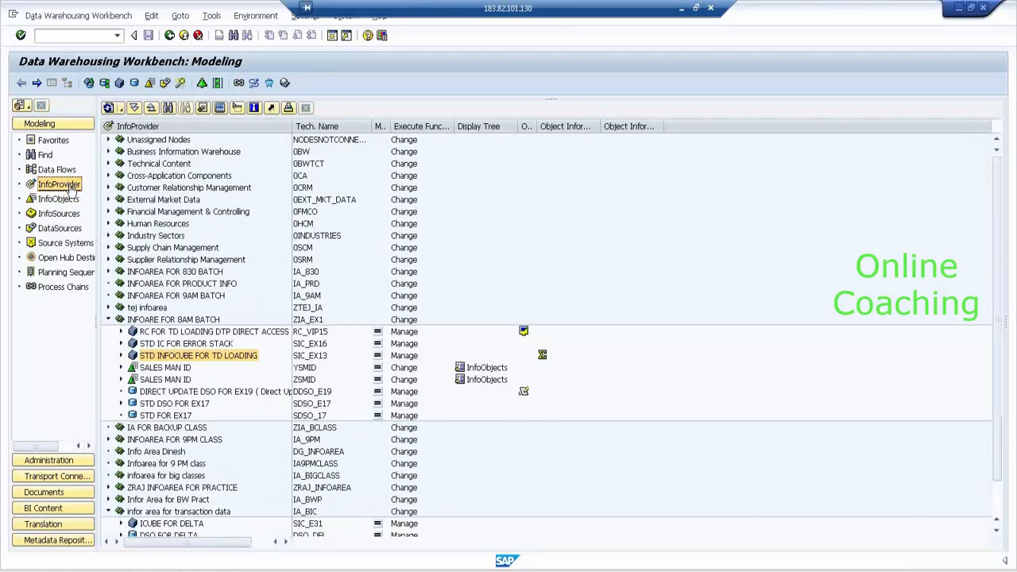
{"action": "left_click", "coordinate": [69, 199]}
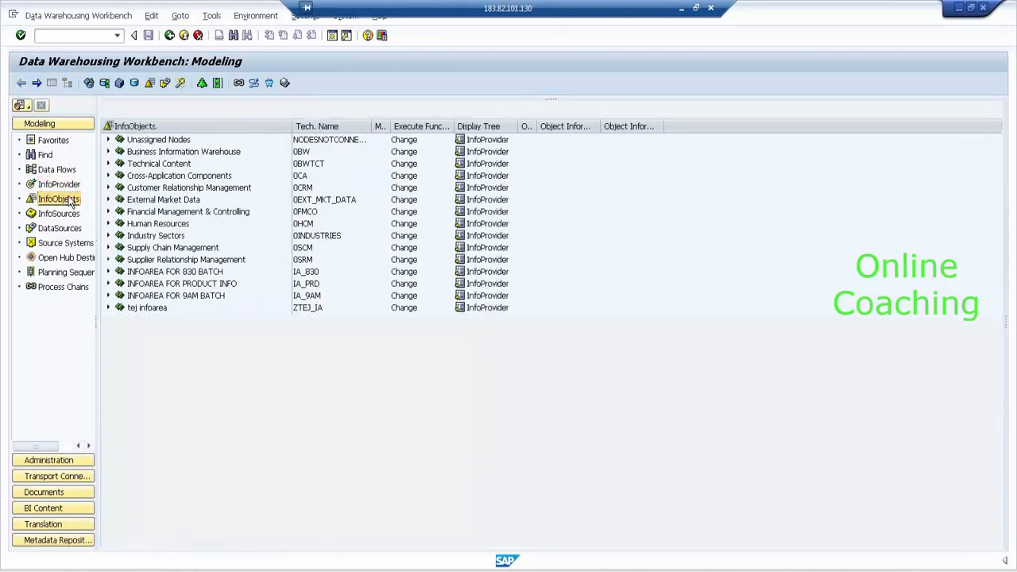
{"action": "left_click", "coordinate": [151, 321]}
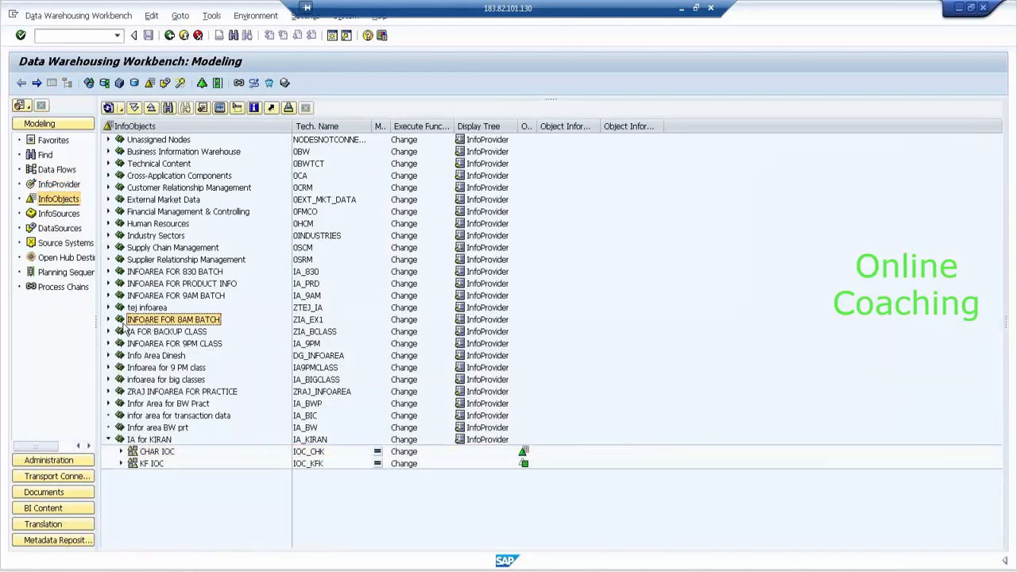
{"action": "left_click", "coordinate": [109, 319]}
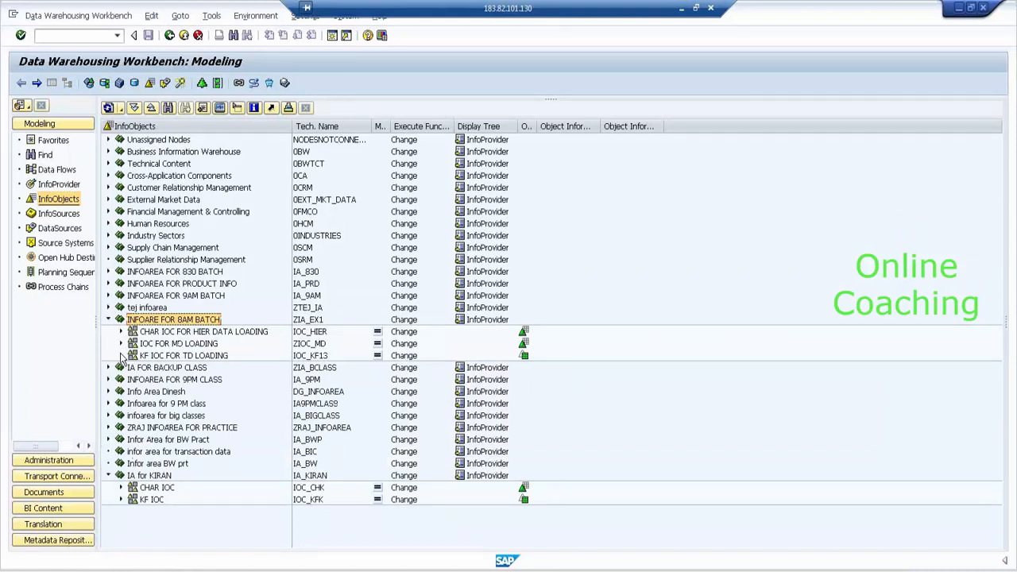
{"action": "left_click", "coordinate": [121, 344]}
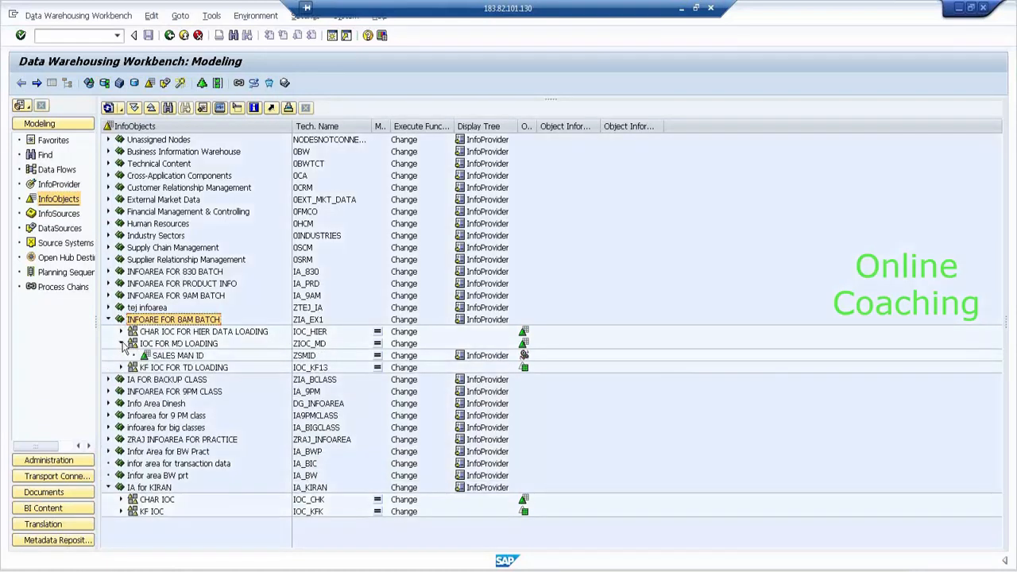
{"action": "left_click", "coordinate": [175, 343]}
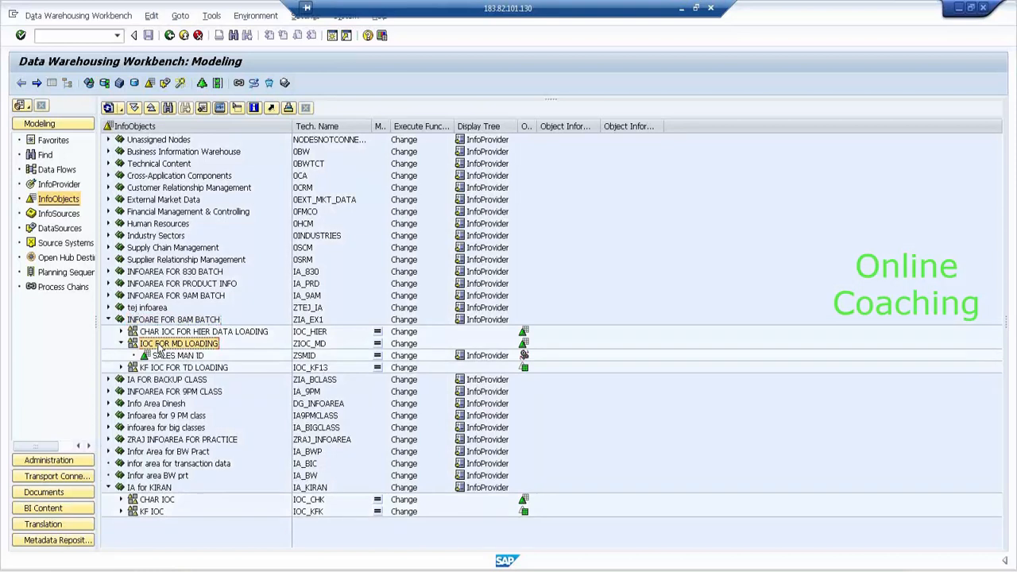
- Create InfoObject ZPLNAME with long description PLANT NAME in the IOC FOR MD LOADING catalog
{"action": "right_click", "coordinate": [159, 350]}
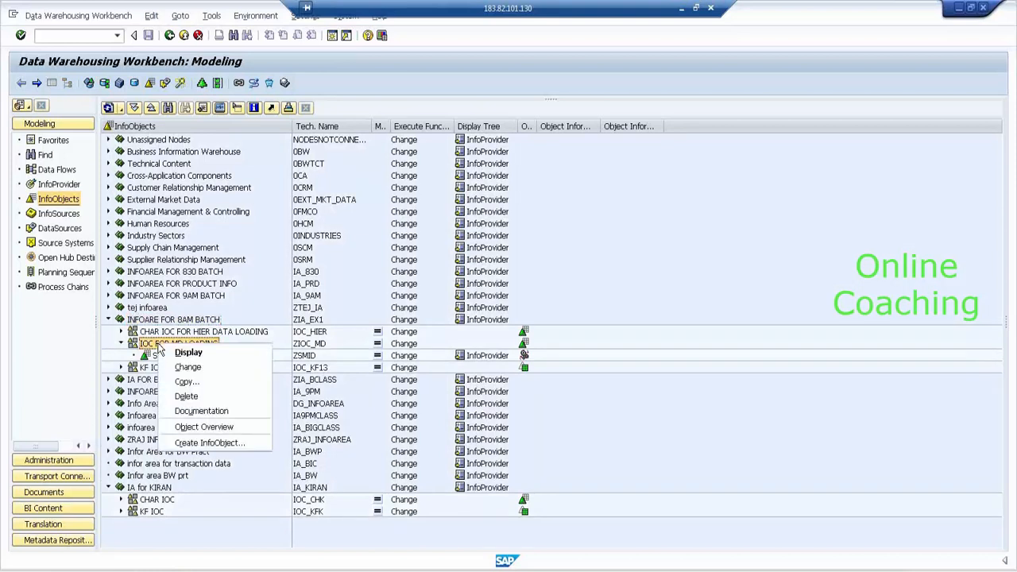
{"action": "left_click", "coordinate": [246, 442]}
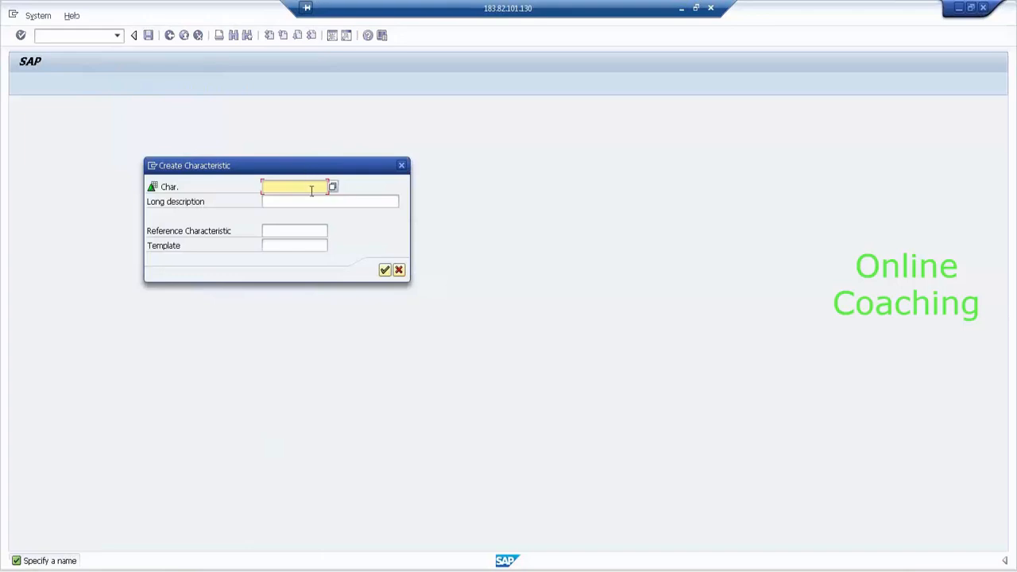
{"action": "type", "text": "pl"}
{"action": "key", "text": "BackSpace"}
{"action": "key", "text": "BackSpace"}
{"action": "type", "text": "PLNAME"}
{"action": "key", "text": "Tab"}
{"action": "type", "text": "PLANT NAME"}
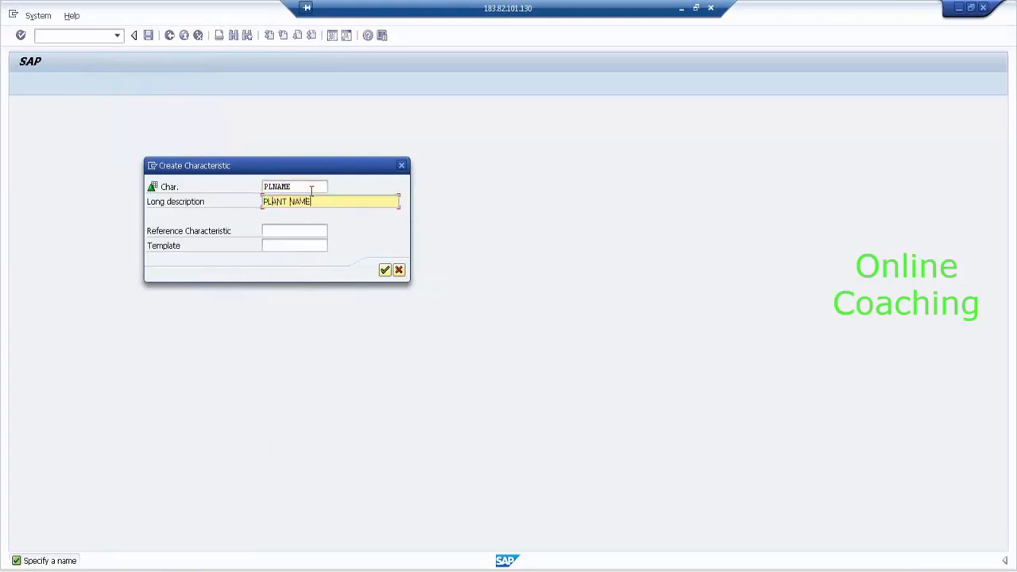
{"action": "key", "text": "Return"}
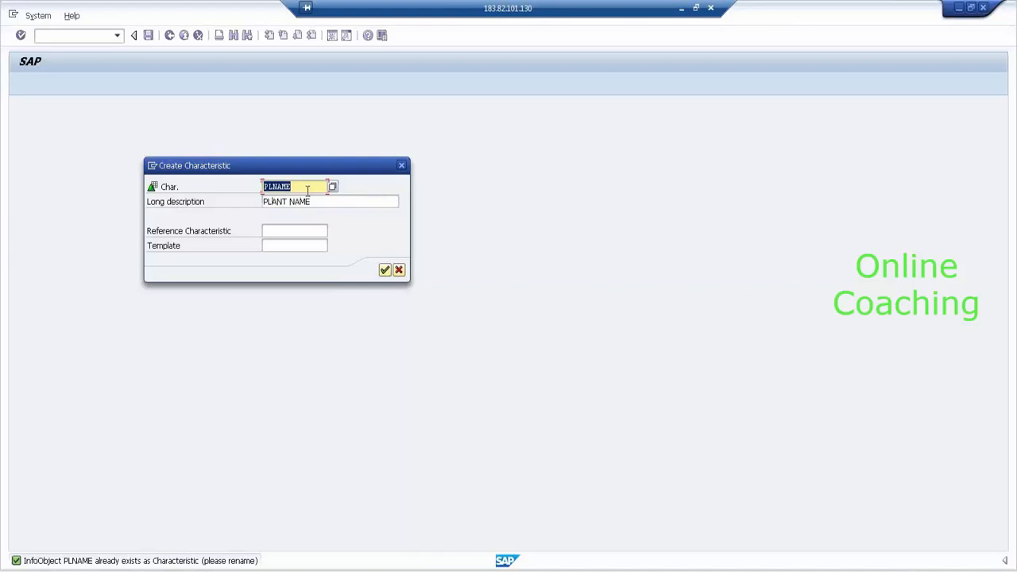
{"action": "left_click", "coordinate": [264, 187]}
{"action": "type", "text": "ZPLNAME"}
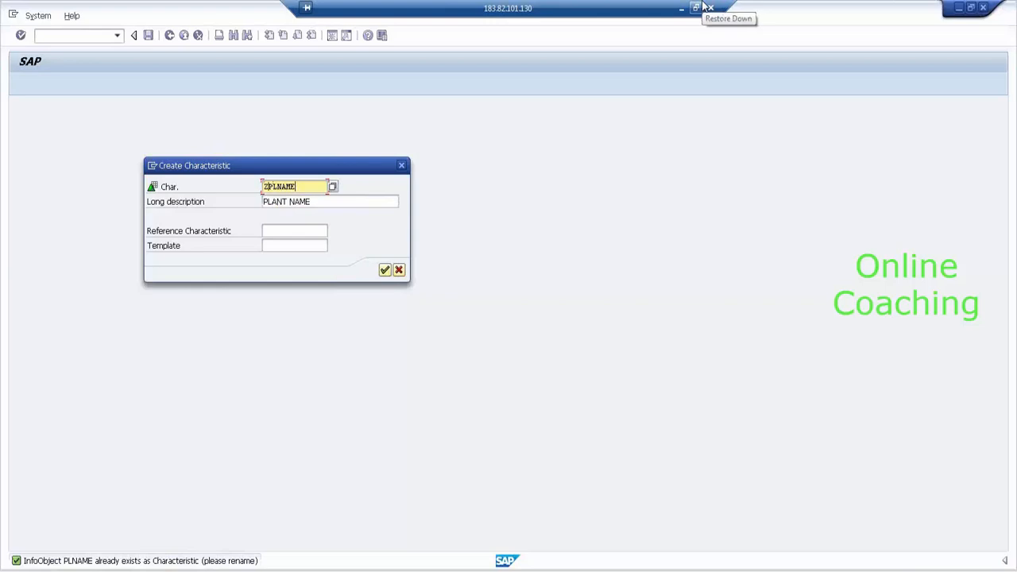
{"action": "key", "text": "Return"}
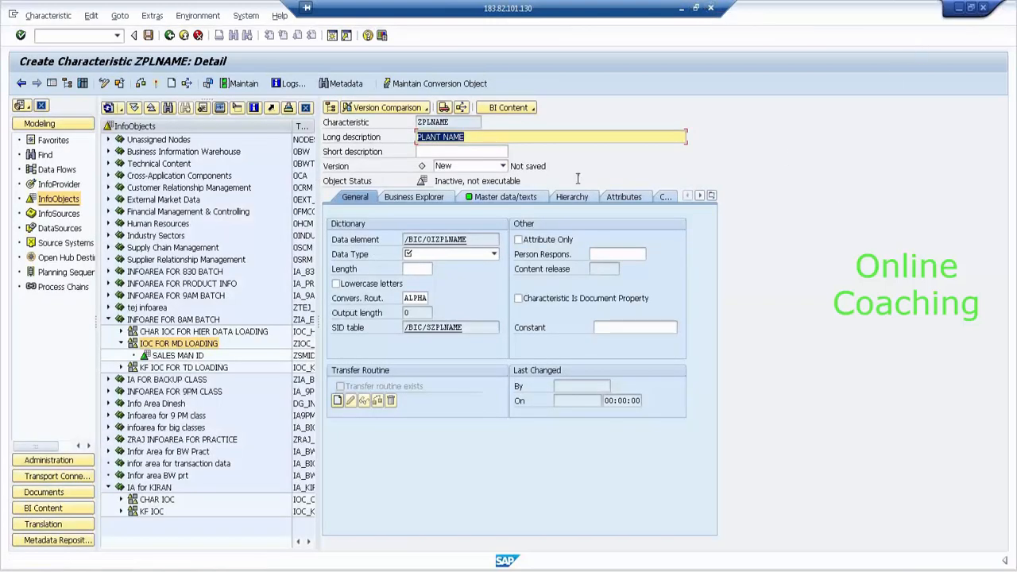
- Give ZPLNAME data type CHAR with length 10, check it and activate it
{"action": "left_click", "coordinate": [459, 256]}
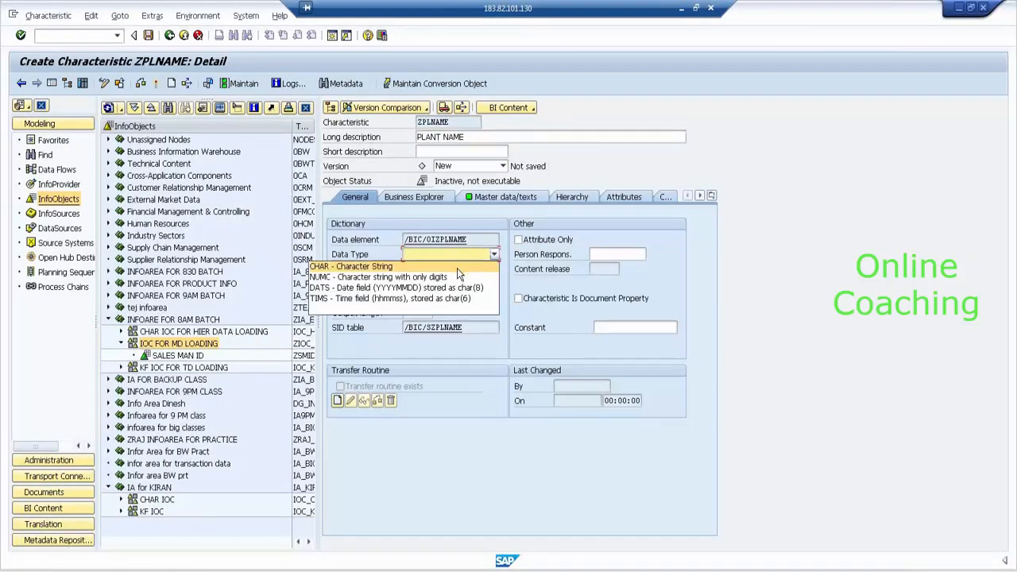
{"action": "left_click", "coordinate": [457, 267]}
{"action": "type", "text": "1"}
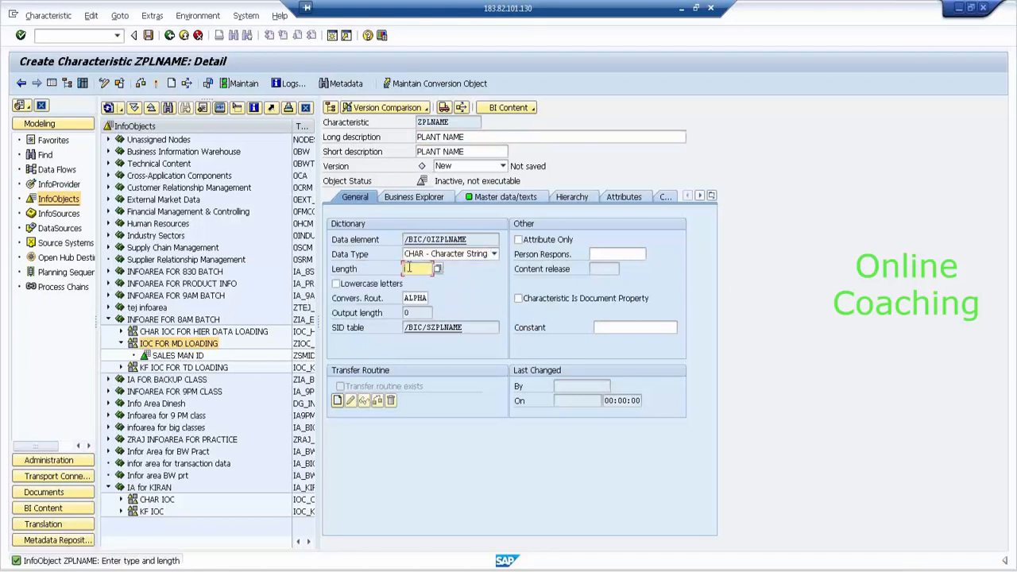
{"action": "type", "text": "0"}
{"action": "key", "text": "Return"}
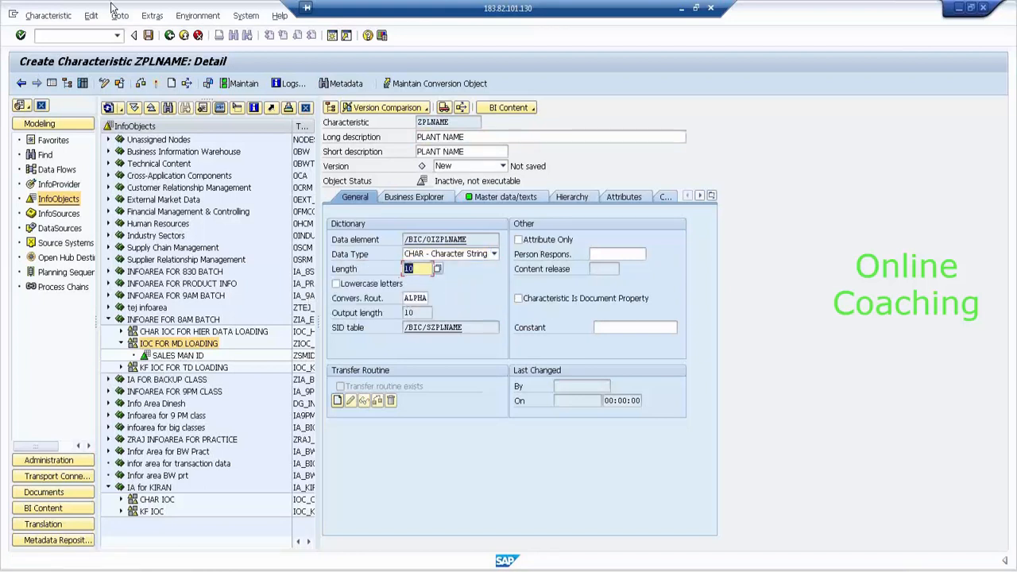
{"action": "left_click", "coordinate": [158, 84]}
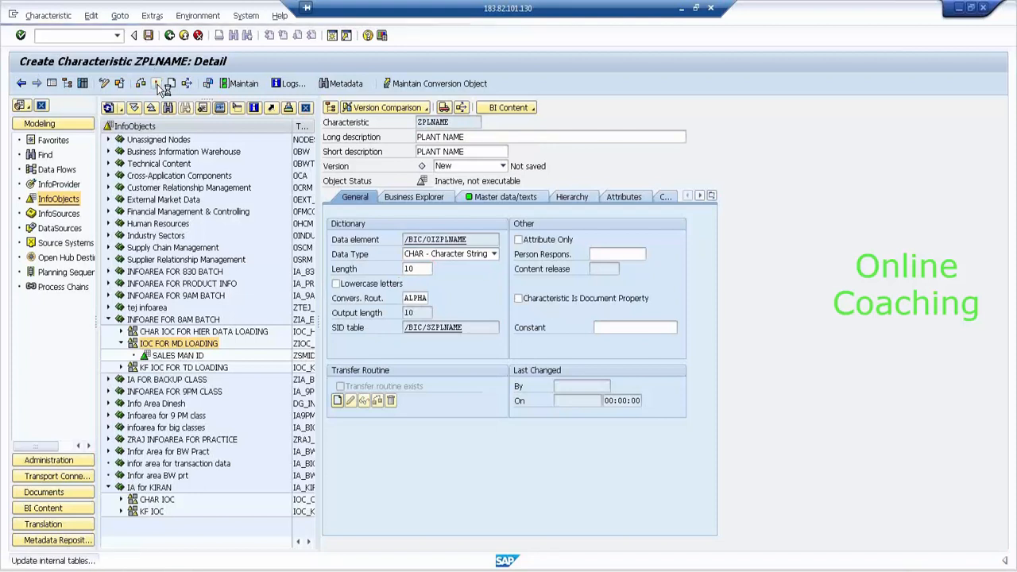
{"action": "left_click", "coordinate": [171, 36]}
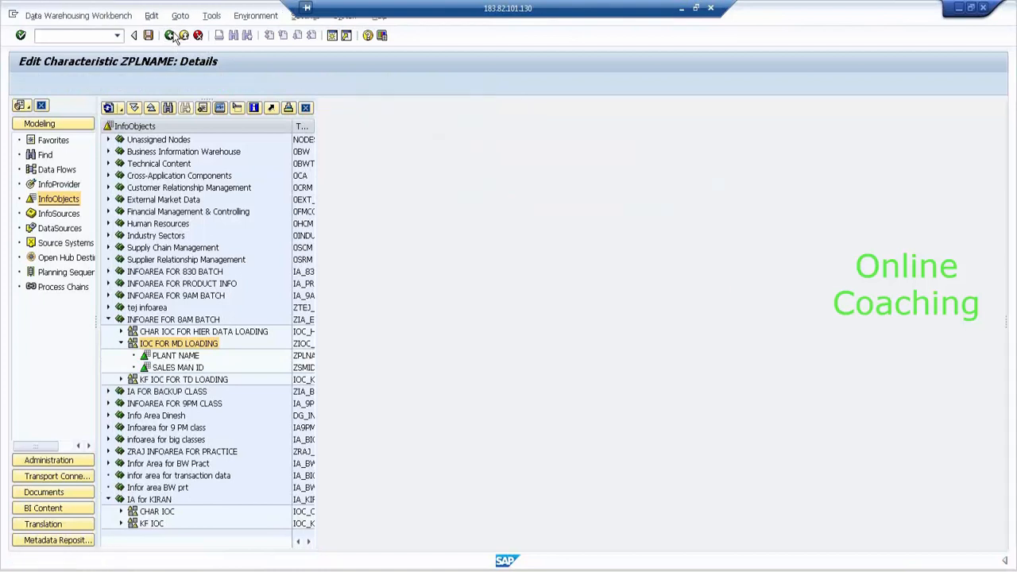
- Open Maintain Master Data for PLANT NAME and execute the selection to list its (empty) records
{"action": "left_click", "coordinate": [169, 358]}
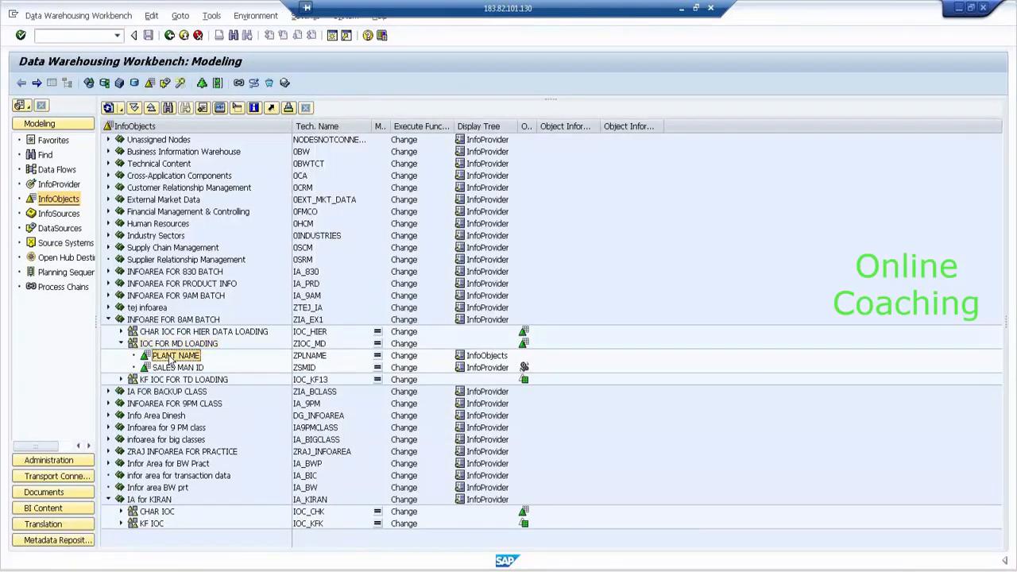
{"action": "right_click", "coordinate": [169, 359]}
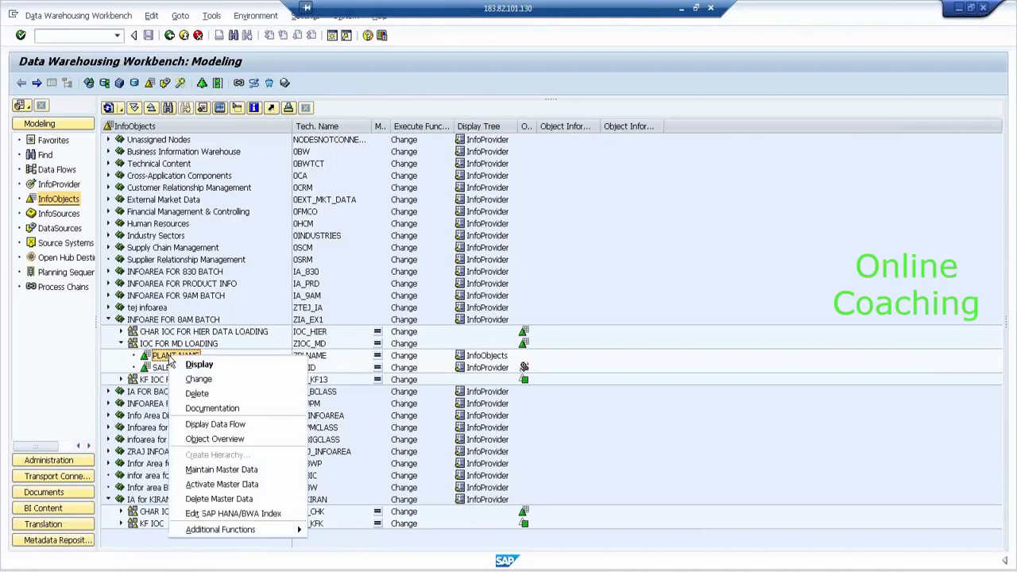
{"action": "left_click", "coordinate": [260, 470]}
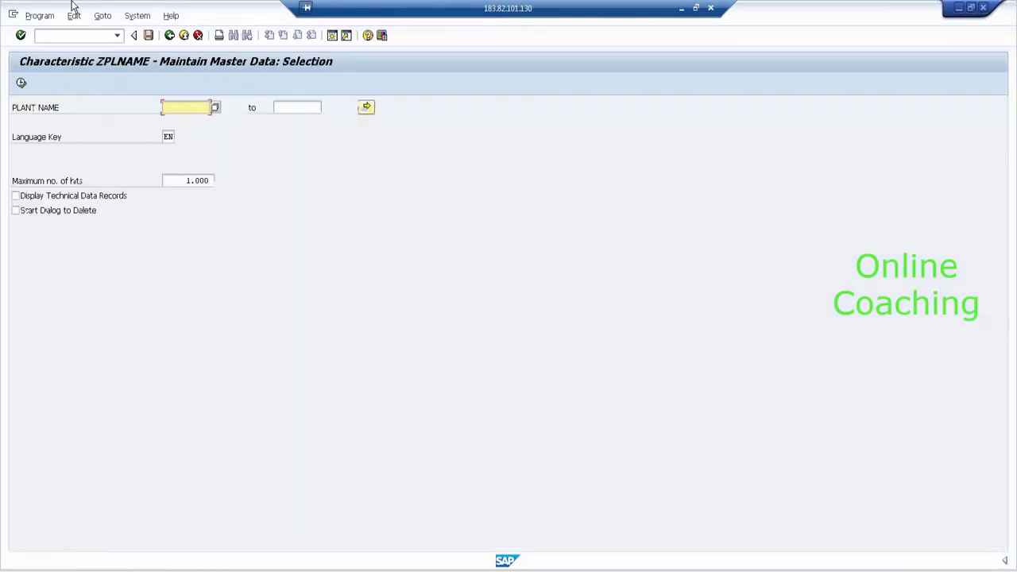
{"action": "left_click", "coordinate": [21, 86]}
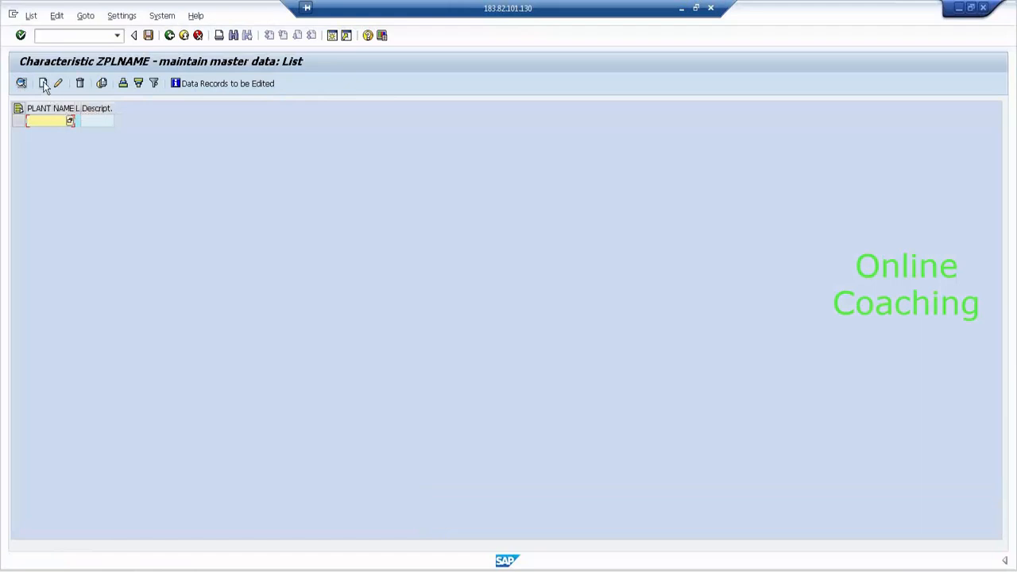
- Add plant master data records HYDERABAD, BANGALORE and CHENNAI to ZPLNAME
{"action": "left_click", "coordinate": [43, 83]}
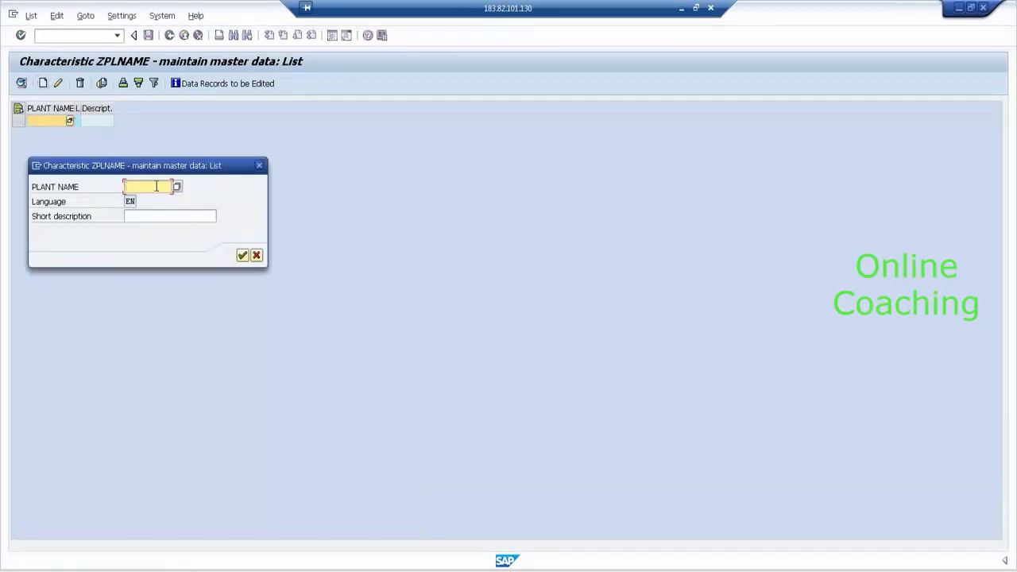
{"action": "type", "text": "HYDERABAD"}
{"action": "left_click", "coordinate": [242, 256]}
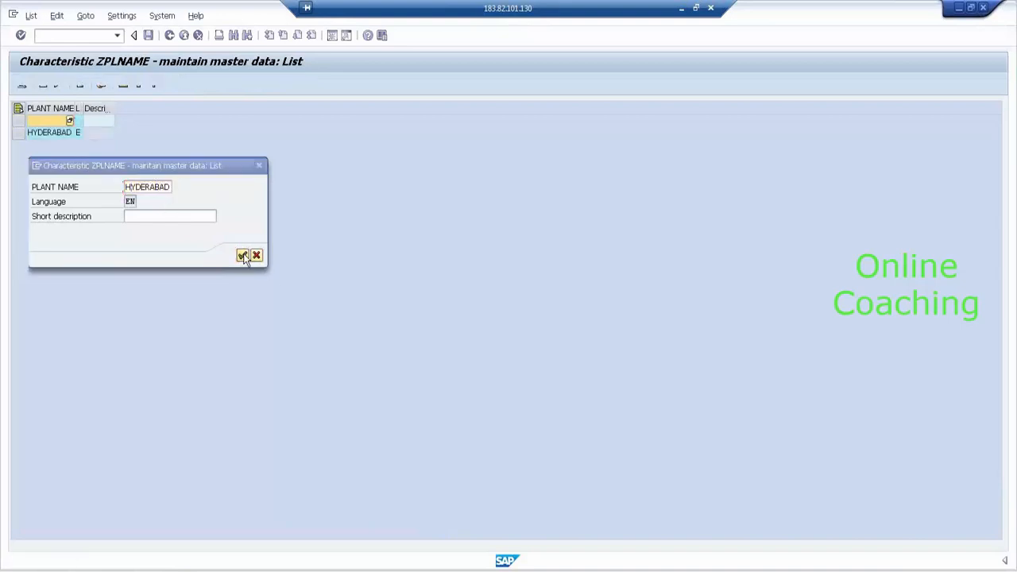
{"action": "left_click", "coordinate": [44, 84]}
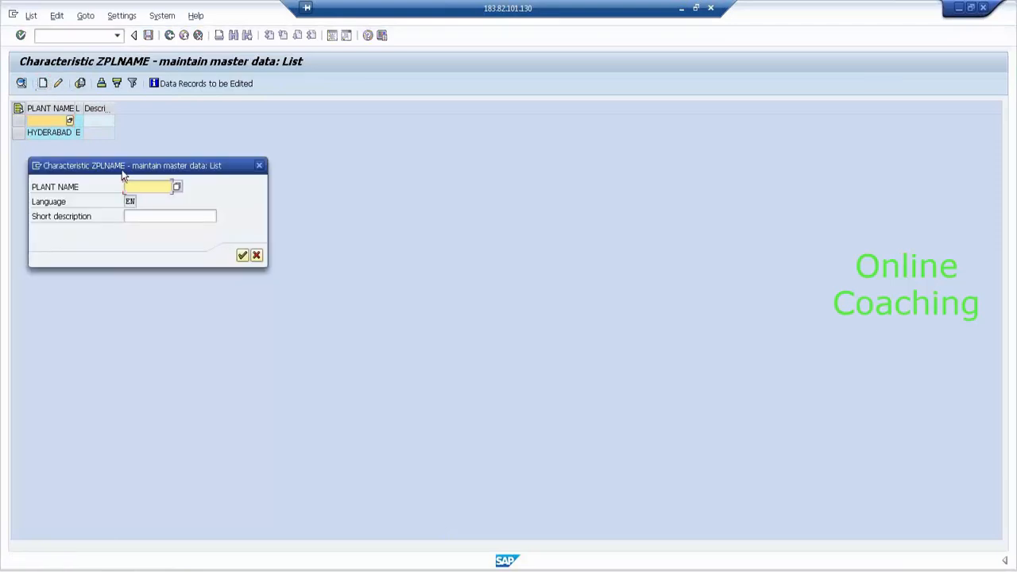
{"action": "type", "text": "BANGALORE"}
{"action": "left_click", "coordinate": [242, 255]}
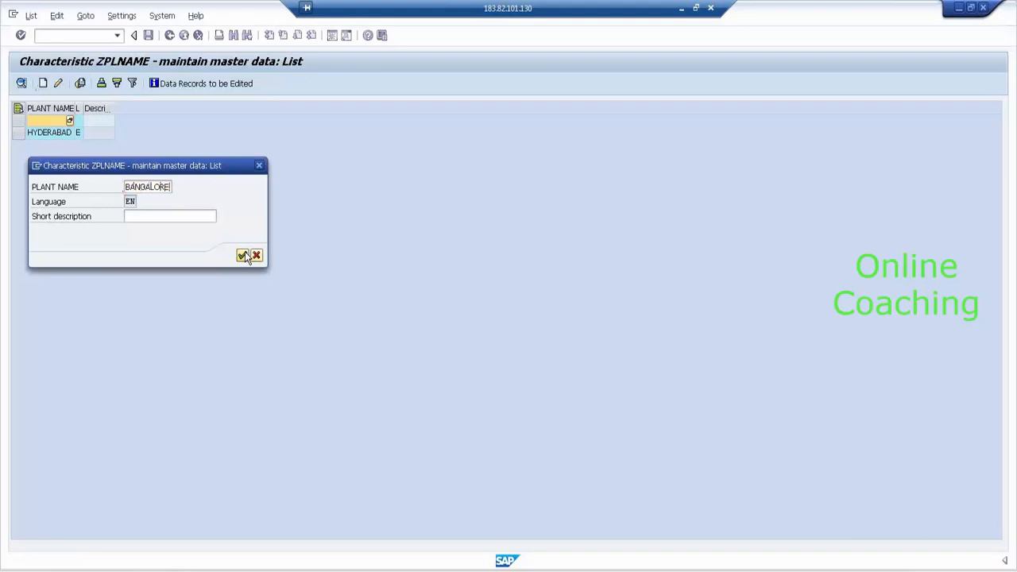
{"action": "left_click", "coordinate": [43, 83]}
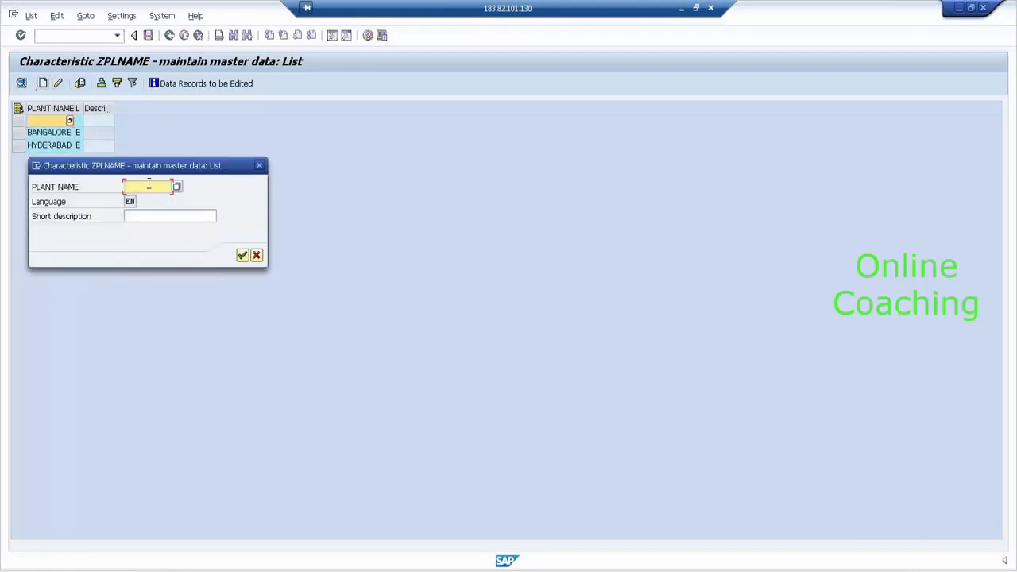
{"action": "type", "text": "CHENNAI"}
{"action": "key", "text": "Return"}
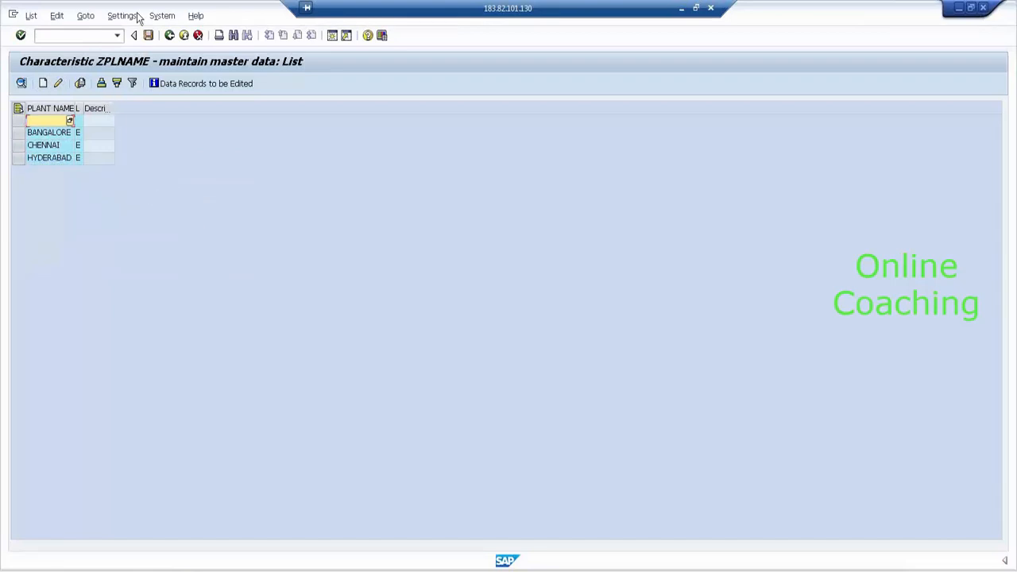
- Save the ZPLNAME master data and go back to the Modeling InfoObjects tree
{"action": "left_click", "coordinate": [148, 37]}
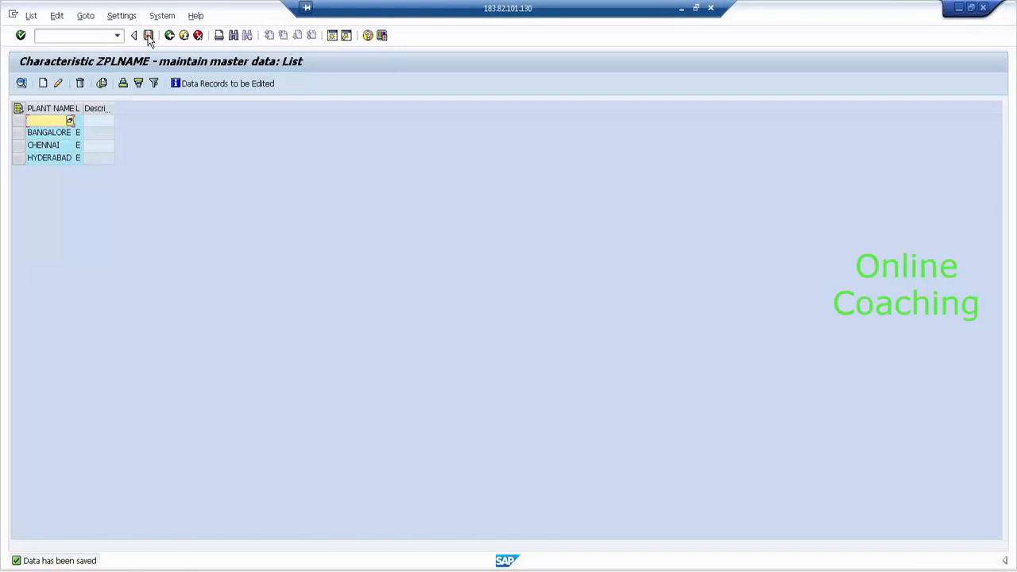
{"action": "left_click", "coordinate": [169, 36]}
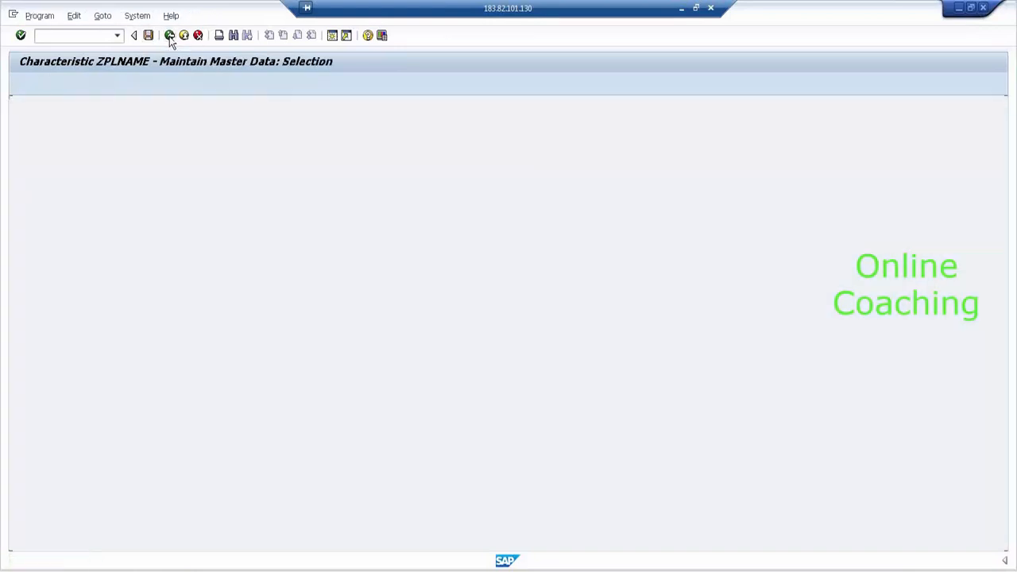
{"action": "left_click", "coordinate": [169, 35]}
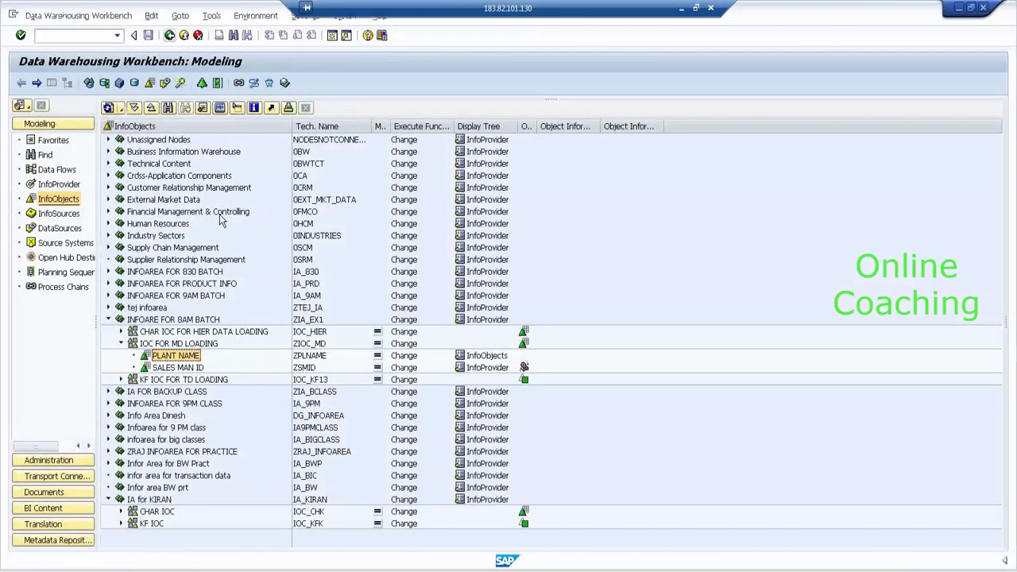
- In the InfoProvider tree, choose Additional Functions > Remodeling for STD INFOCUBE FOR TD LOADING
{"action": "left_click", "coordinate": [57, 184]}
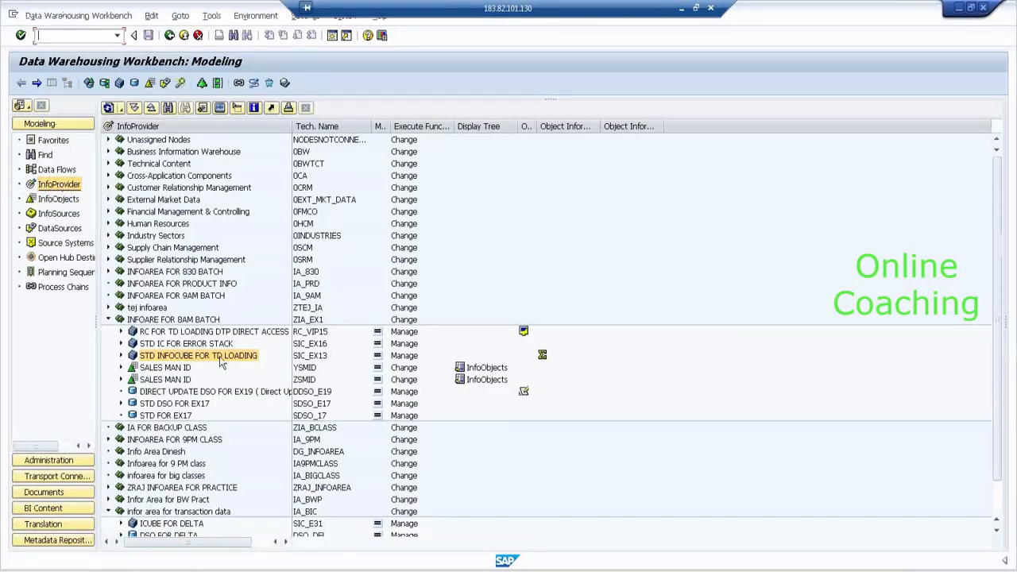
{"action": "left_click", "coordinate": [222, 358]}
{"action": "right_click", "coordinate": [221, 360]}
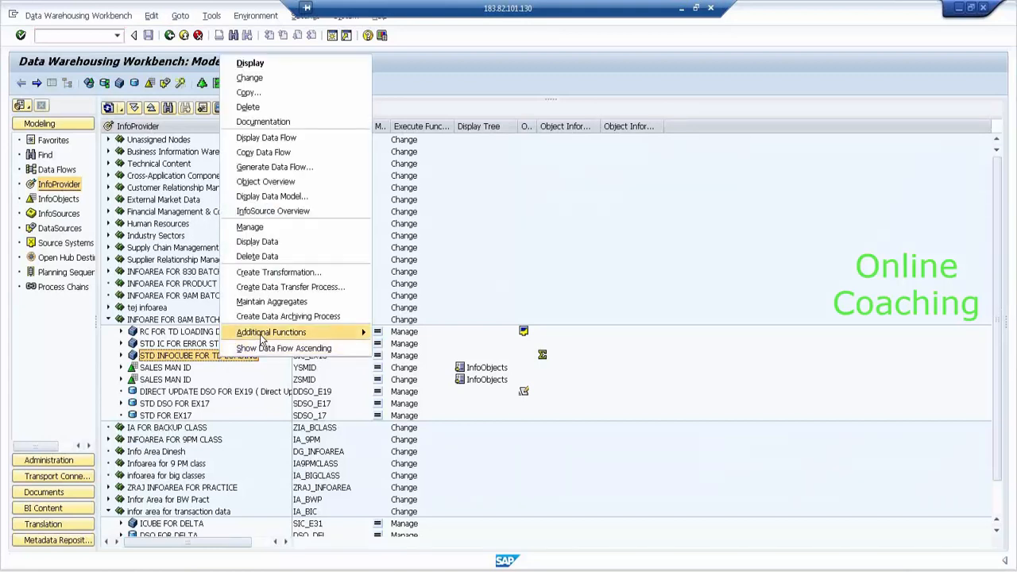
{"action": "mouse_move", "coordinate": [264, 340]}
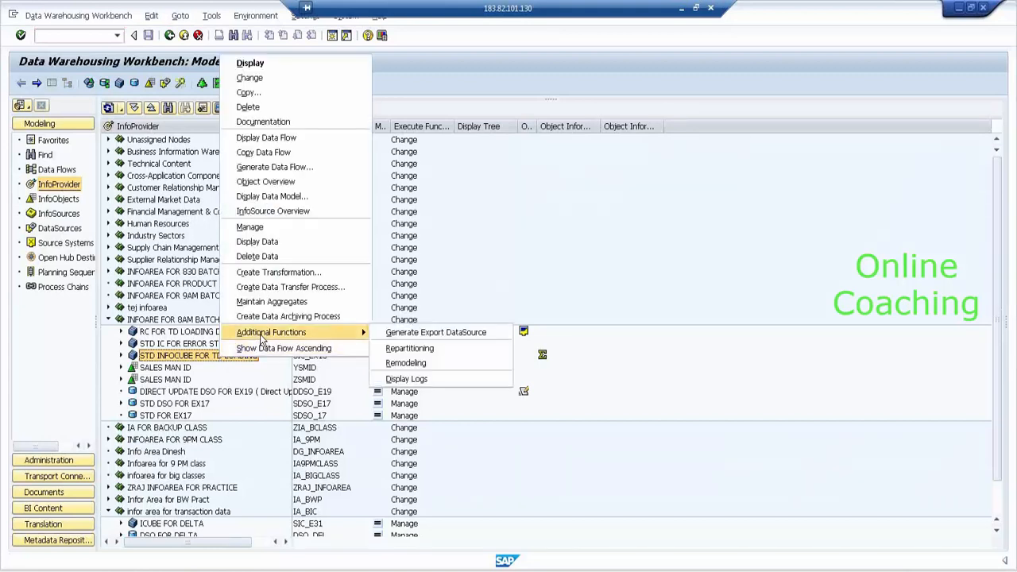
{"action": "left_click", "coordinate": [458, 362]}
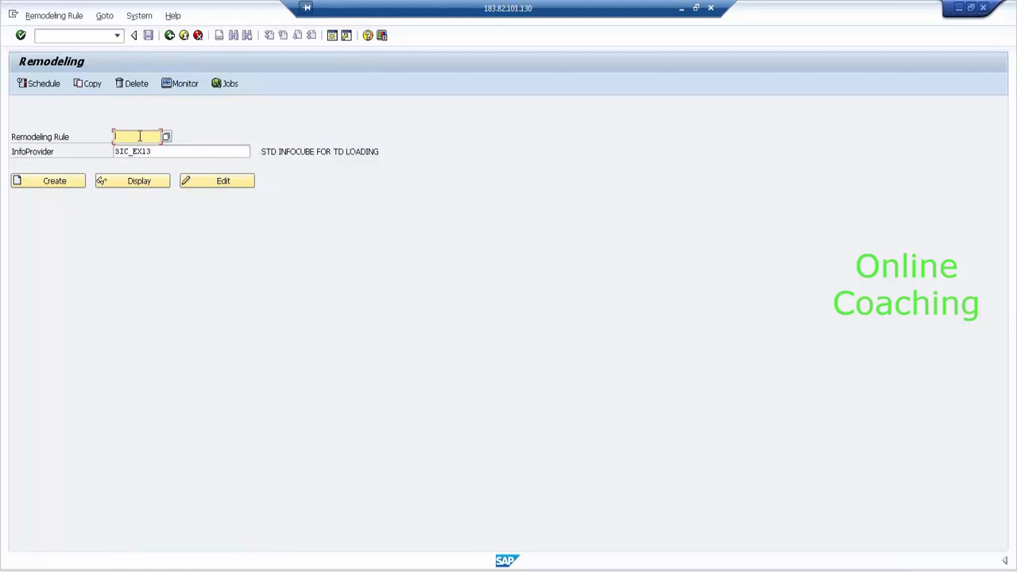
- Create rule RM_7AM for SIC_EX13 with the description 'REMODELING FOR 7AM BATCH'
{"action": "type", "text": "RM"}
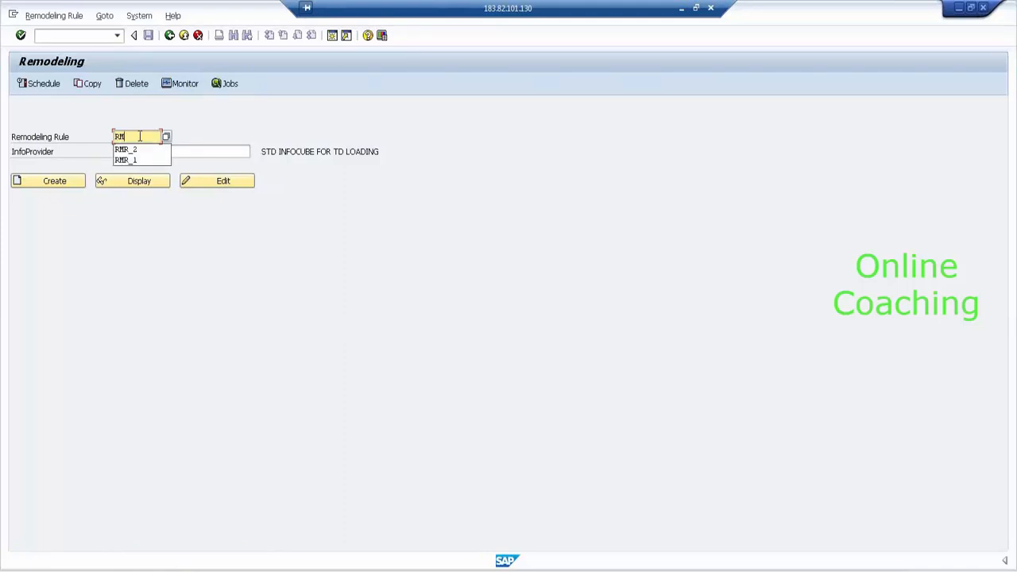
{"action": "type", "text": "_"}
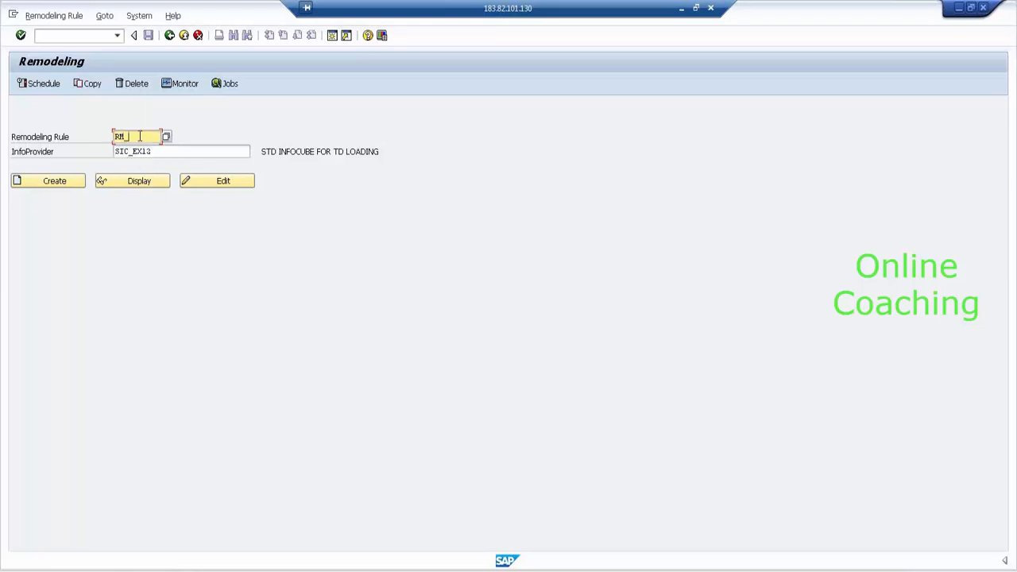
{"action": "type", "text": "7AM"}
{"action": "left_click", "coordinate": [70, 189]}
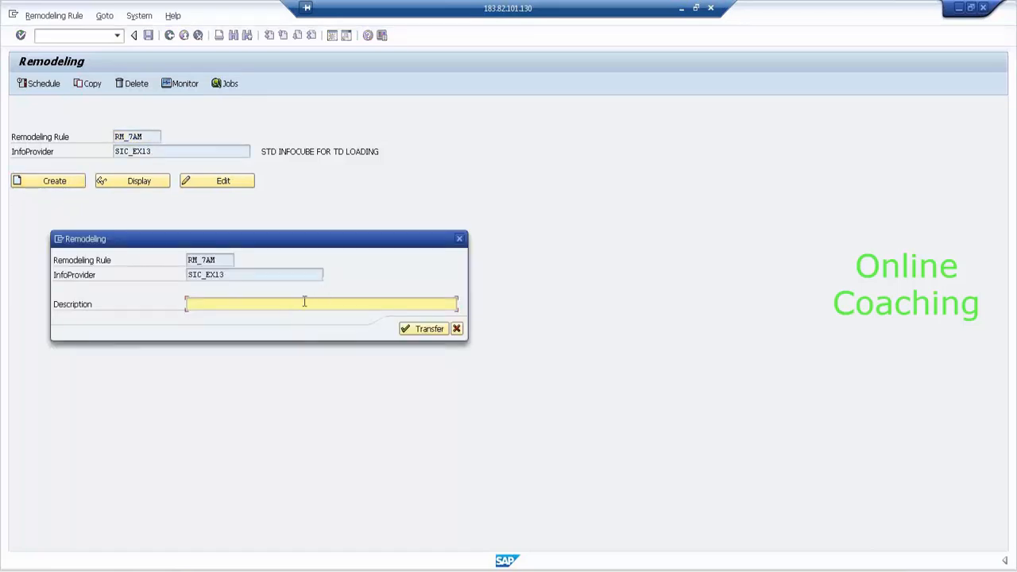
{"action": "type", "text": "REMODELING FOR 7AM BATCH"}
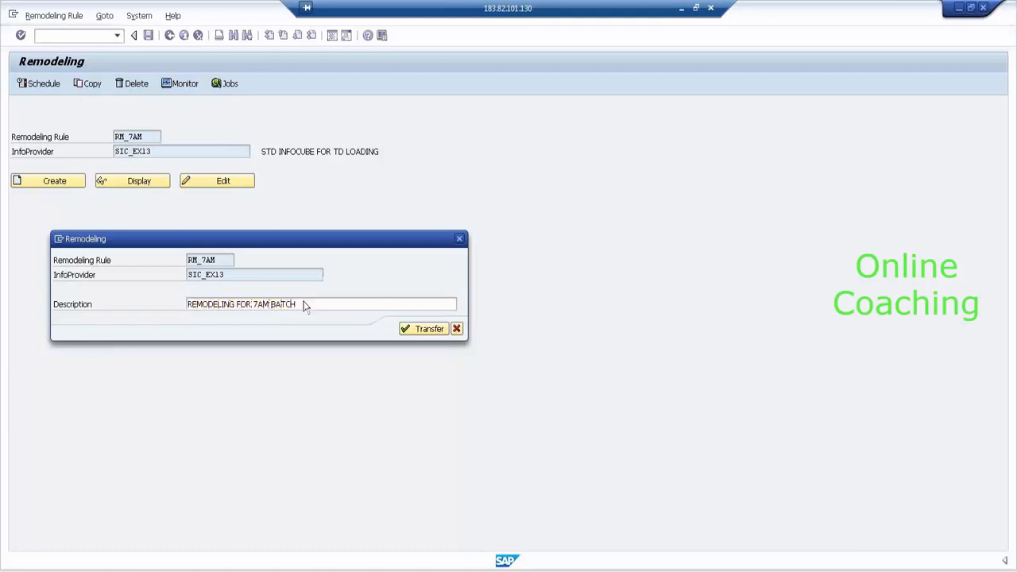
{"action": "key", "text": "Return"}
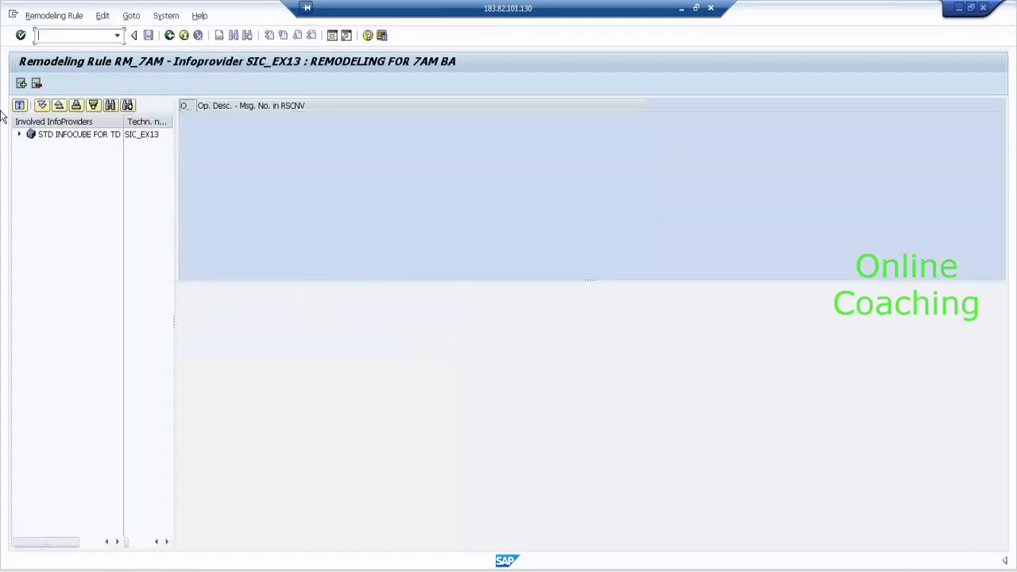
- Expand the cube's Dimensions, navigation attributes, Key Figures, SALES and PRODUCT DIMENSION nodes, then start a new operation
{"action": "left_click", "coordinate": [20, 135]}
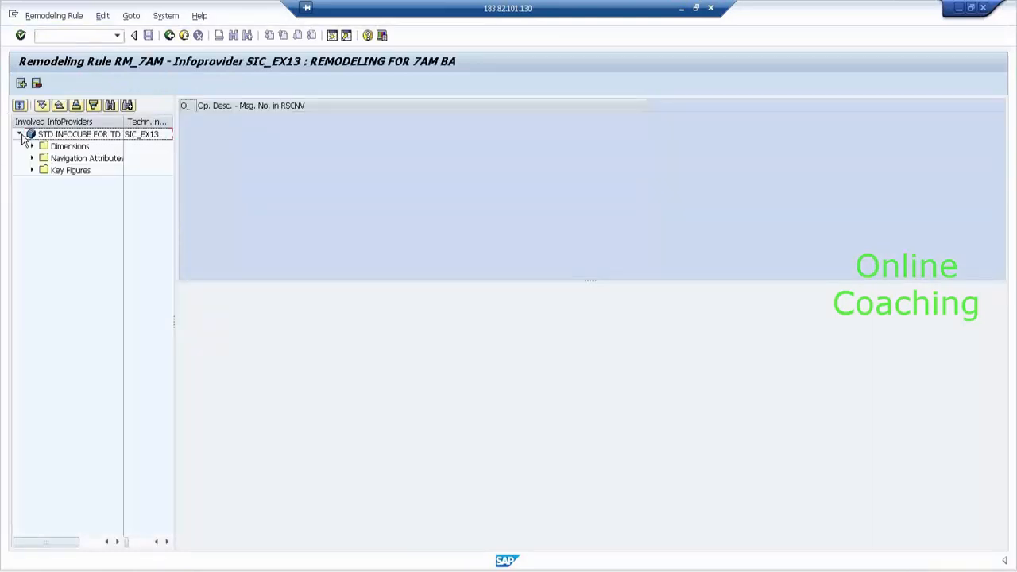
{"action": "left_click", "coordinate": [31, 147]}
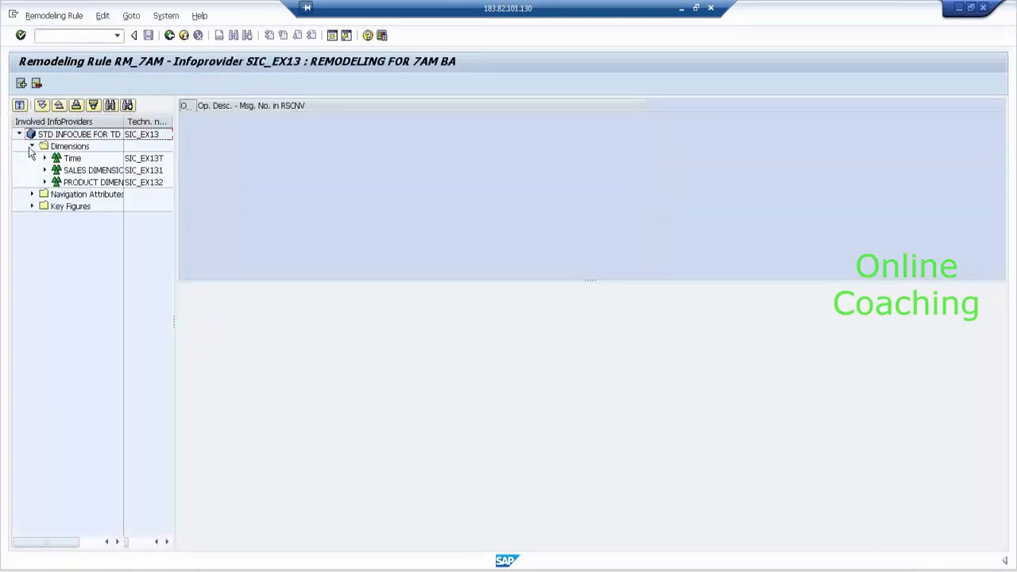
{"action": "left_click", "coordinate": [32, 194]}
{"action": "left_click", "coordinate": [32, 208]}
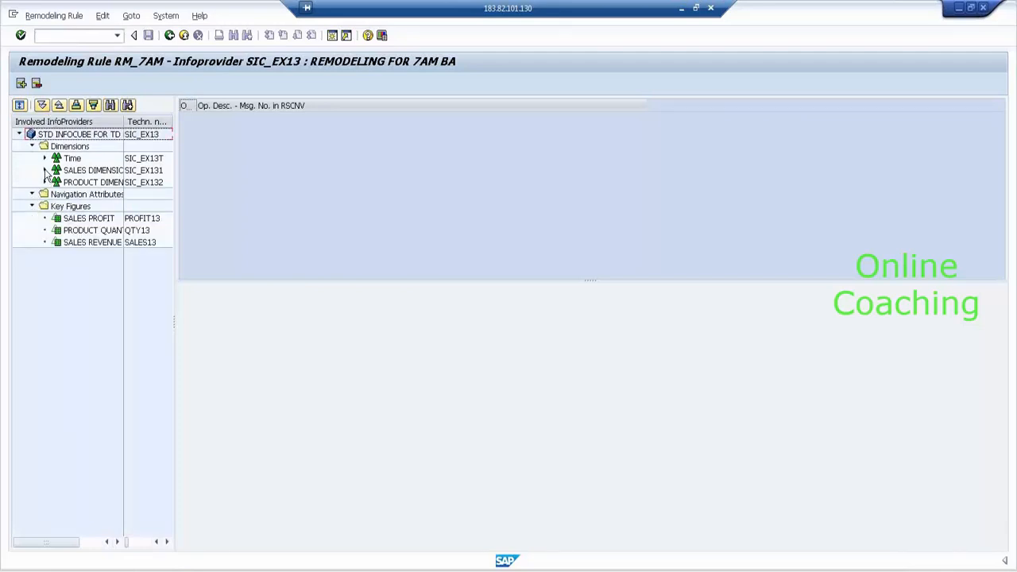
{"action": "left_click", "coordinate": [45, 170]}
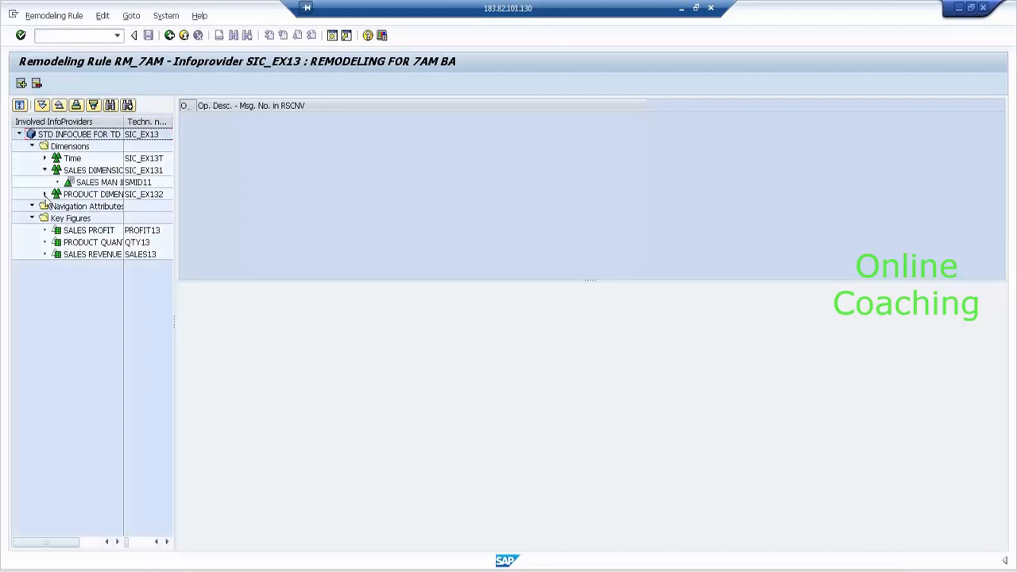
{"action": "left_click", "coordinate": [45, 194]}
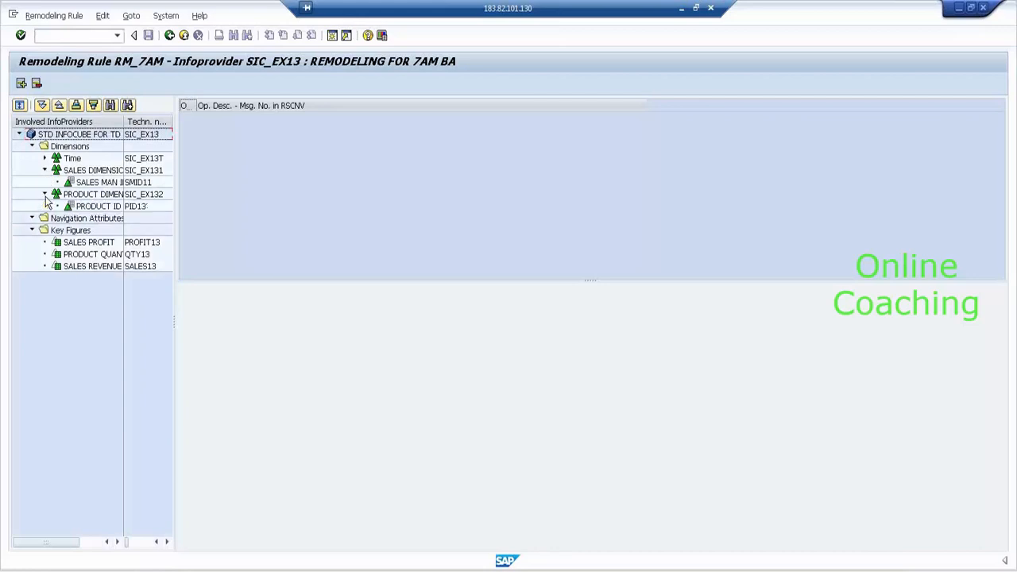
{"action": "left_click", "coordinate": [20, 83]}
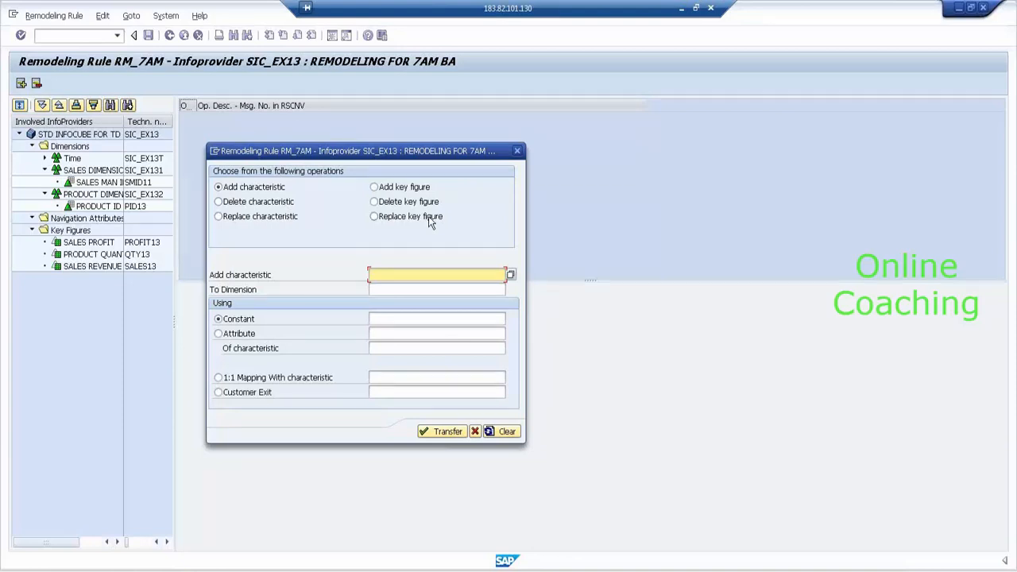
- Add characteristic ZPLNAME to dimension SIC_EX132, filled with the constant HYDERABAD
{"action": "type", "text": "ZPLNAME"}
{"action": "left_click", "coordinate": [413, 287]}
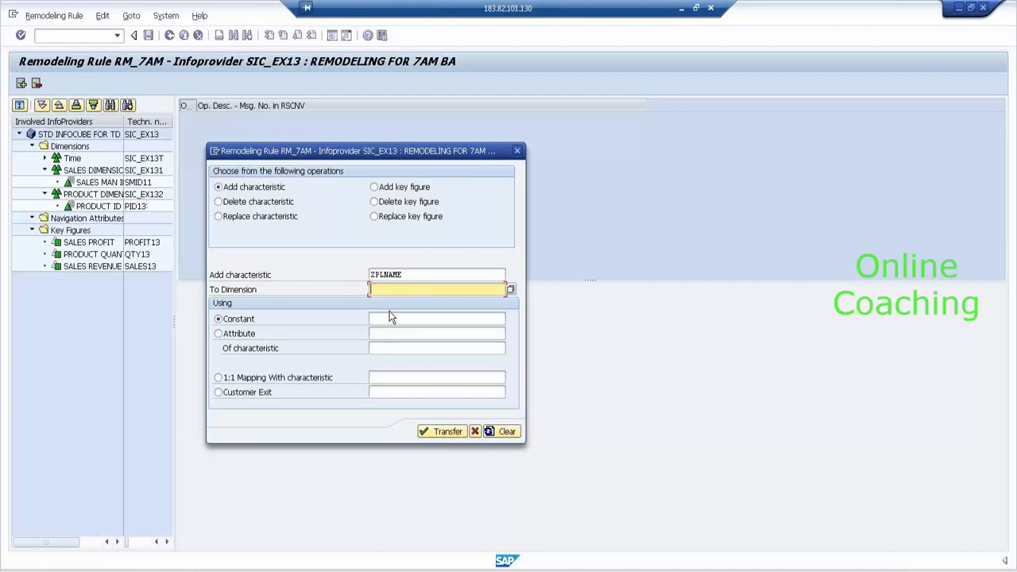
{"action": "type", "text": "S"}
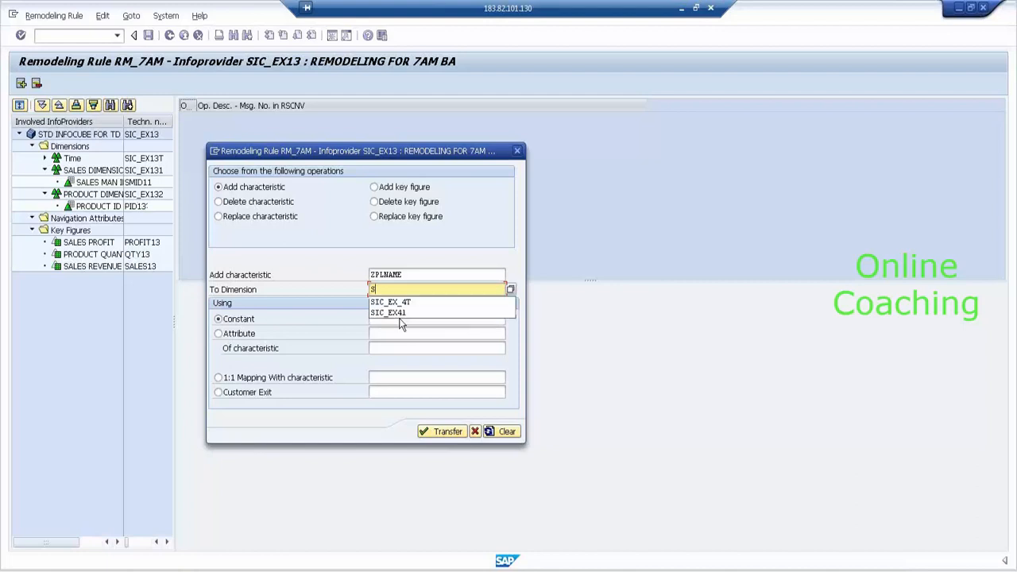
{"action": "type", "text": "IC_EX133"}
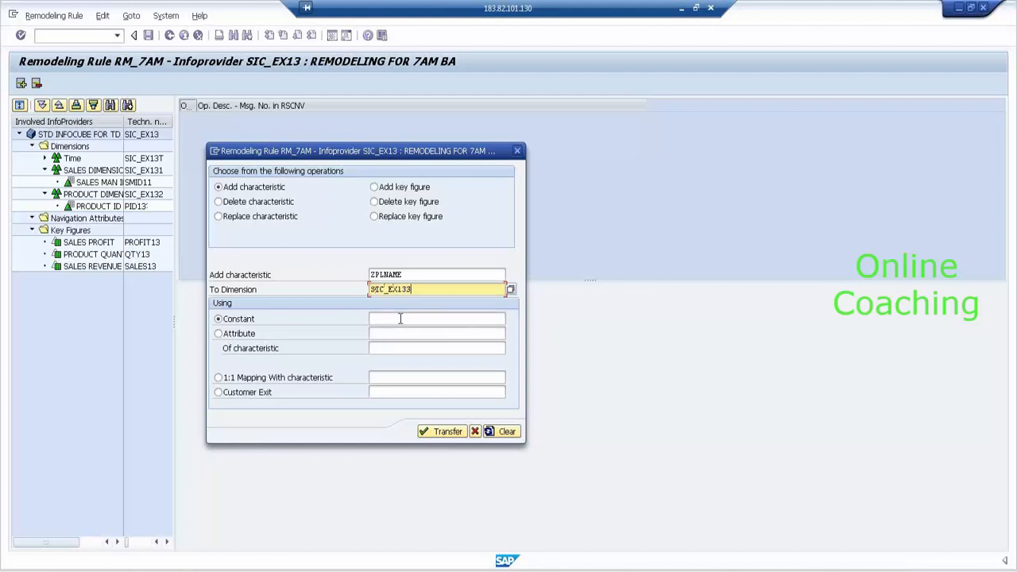
{"action": "key", "text": "BackSpace"}
{"action": "type", "text": "2"}
{"action": "left_click", "coordinate": [401, 319]}
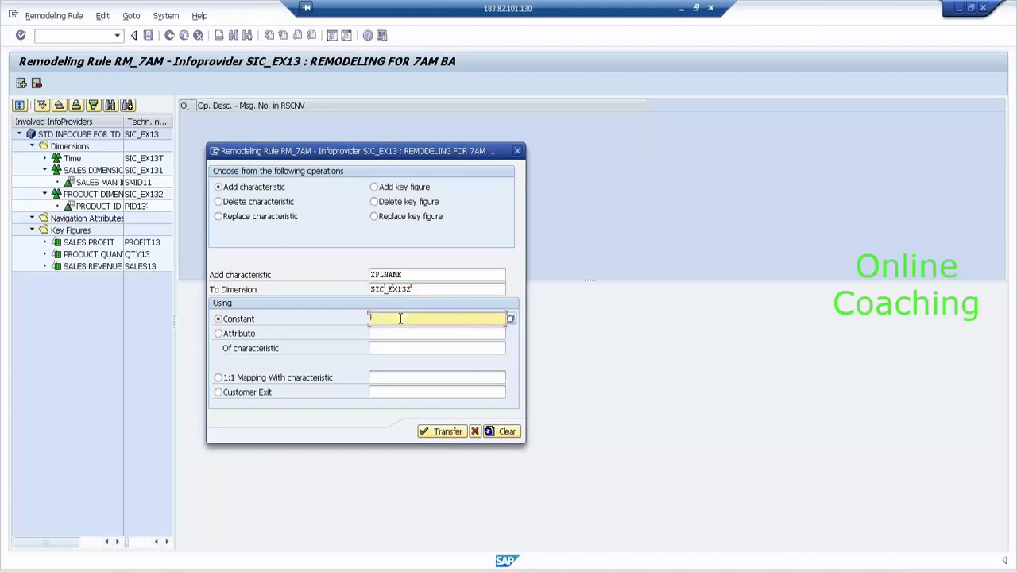
{"action": "type", "text": "HY"}
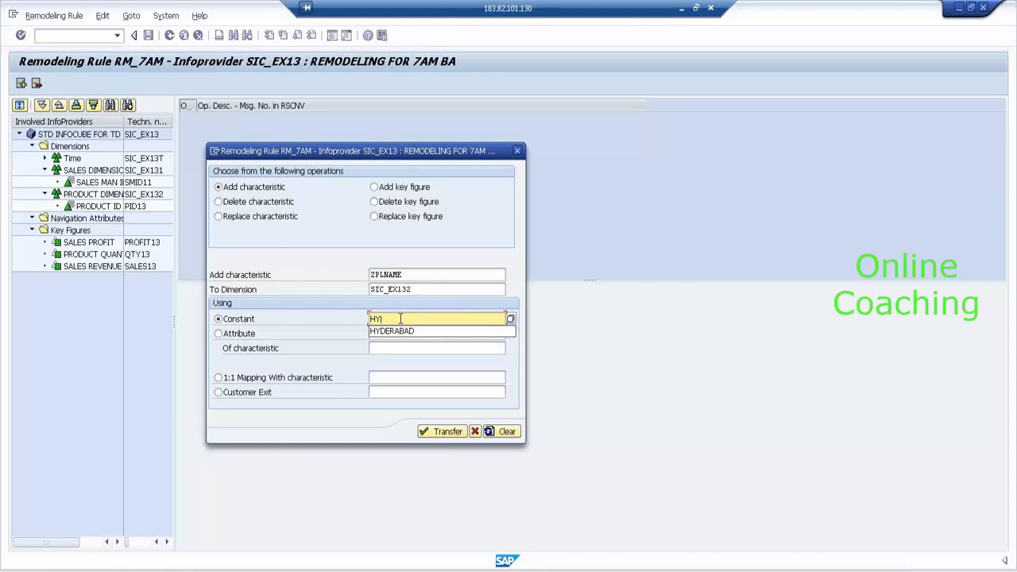
{"action": "left_click", "coordinate": [393, 330]}
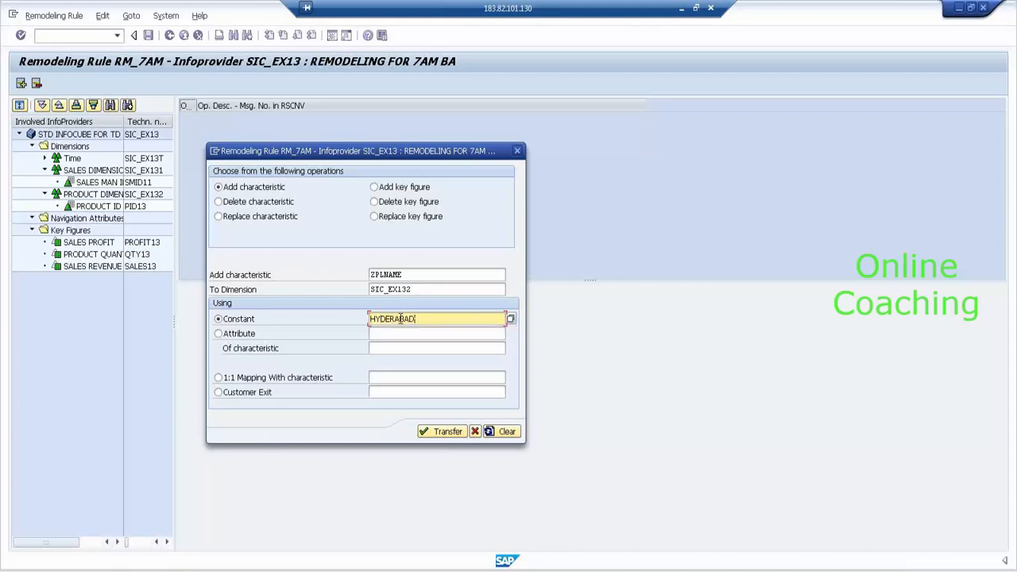
{"action": "left_click", "coordinate": [444, 432]}
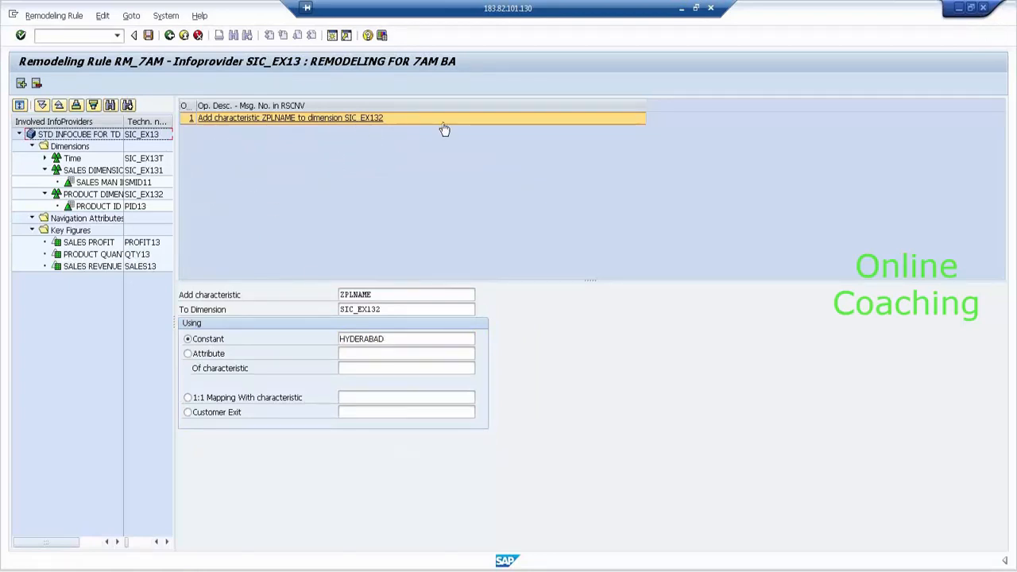
- Save RM_7AM, start the remodeling immediately, and list its background job to confirm it finished
{"action": "left_click", "coordinate": [148, 36]}
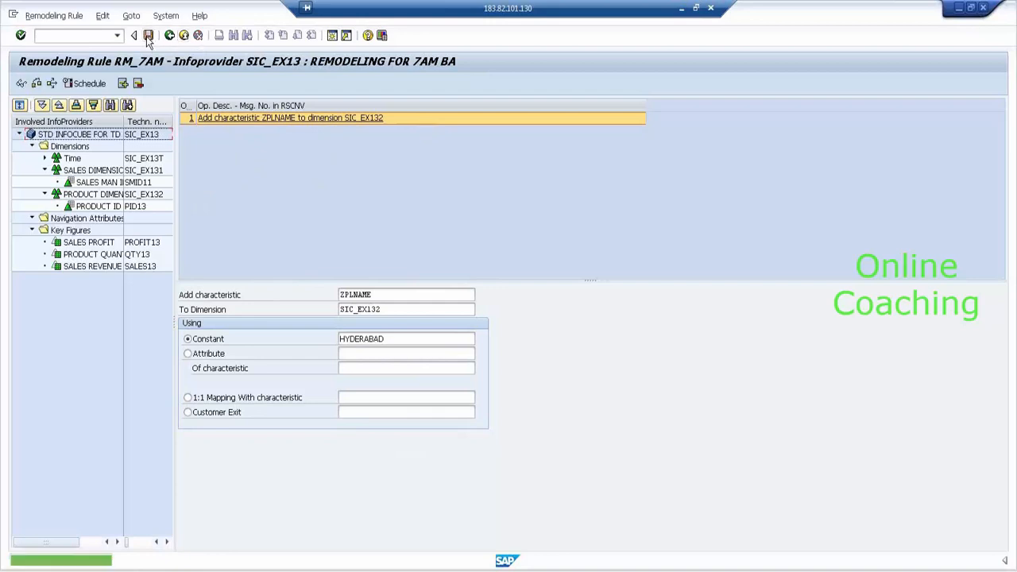
{"action": "left_click", "coordinate": [89, 83]}
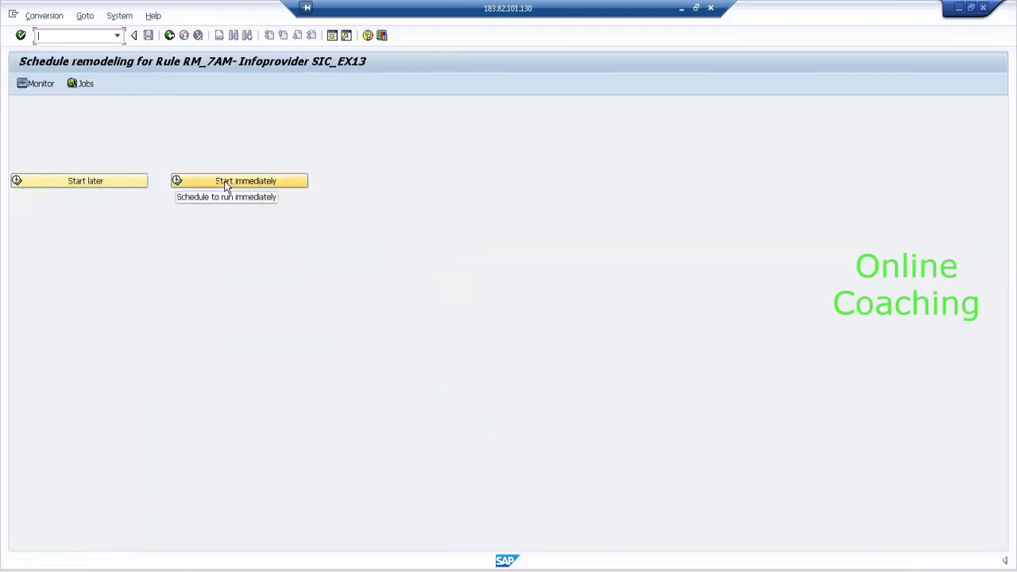
{"action": "left_click", "coordinate": [226, 186]}
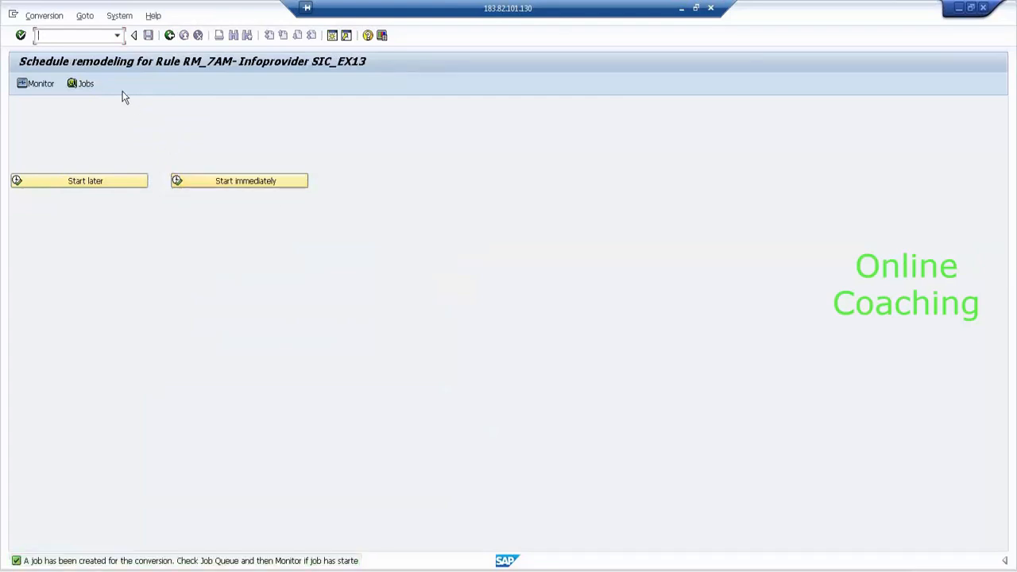
{"action": "left_click", "coordinate": [78, 87]}
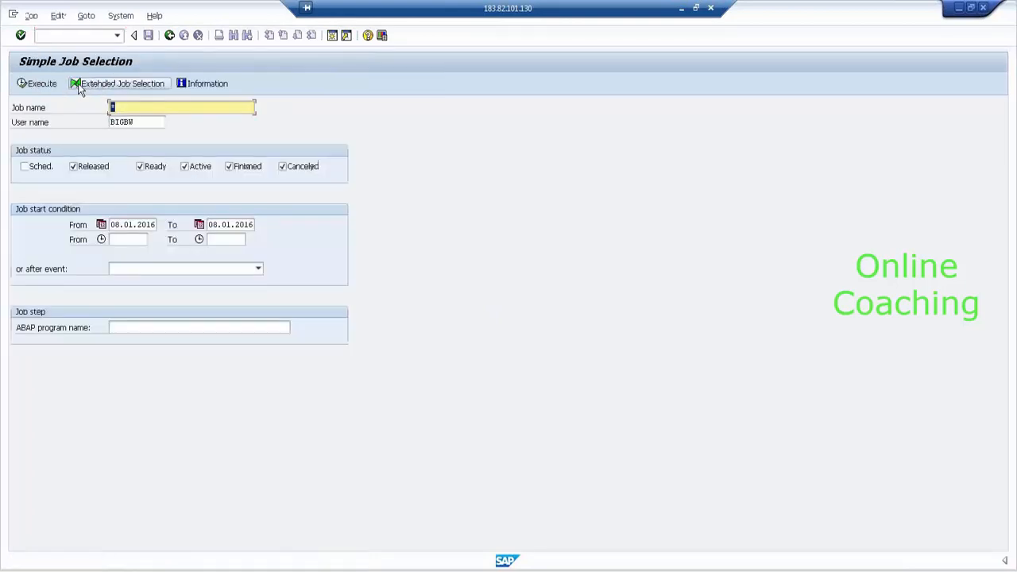
{"action": "left_click", "coordinate": [25, 86]}
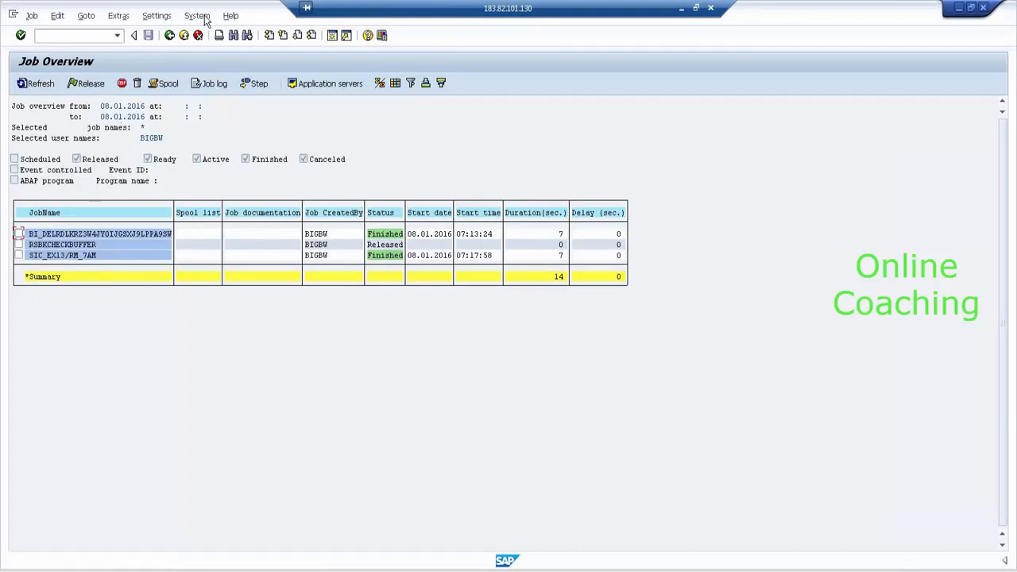
- Back out of the job overview and rule editor to the InfoProvider tree
{"action": "left_click", "coordinate": [169, 36]}
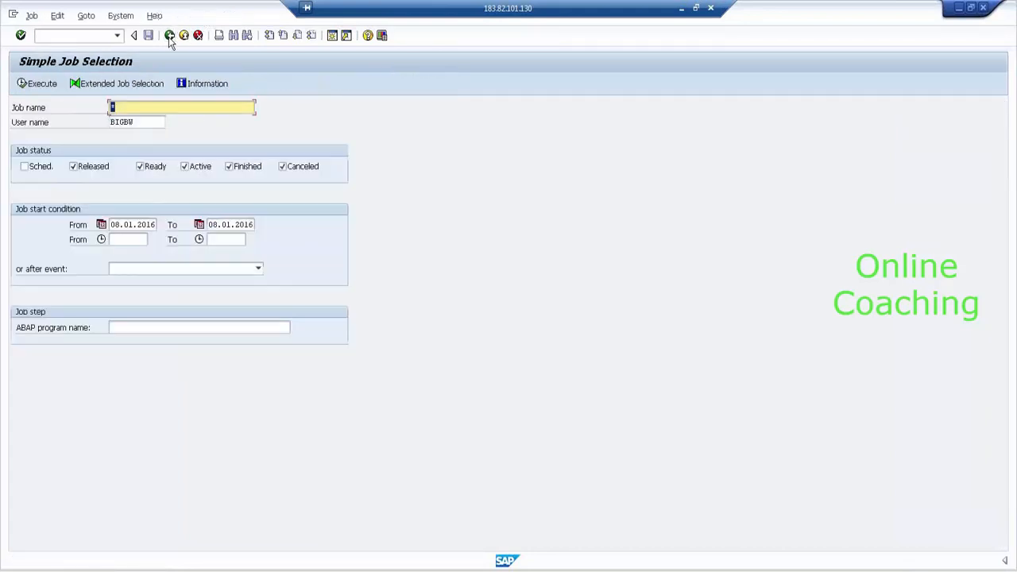
{"action": "left_click", "coordinate": [170, 36]}
{"action": "left_click", "coordinate": [169, 36]}
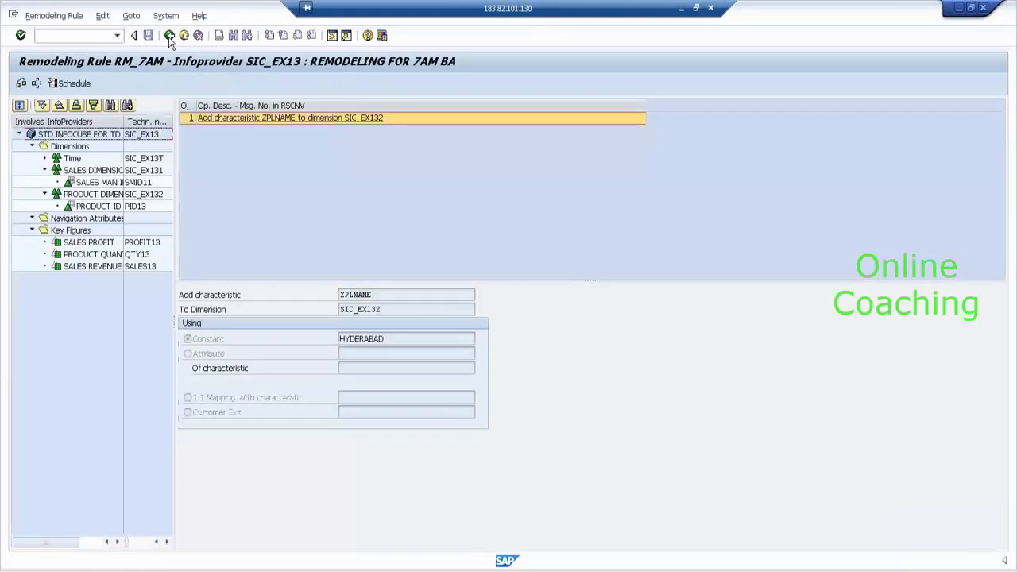
{"action": "left_click", "coordinate": [169, 35]}
{"action": "left_click", "coordinate": [169, 36]}
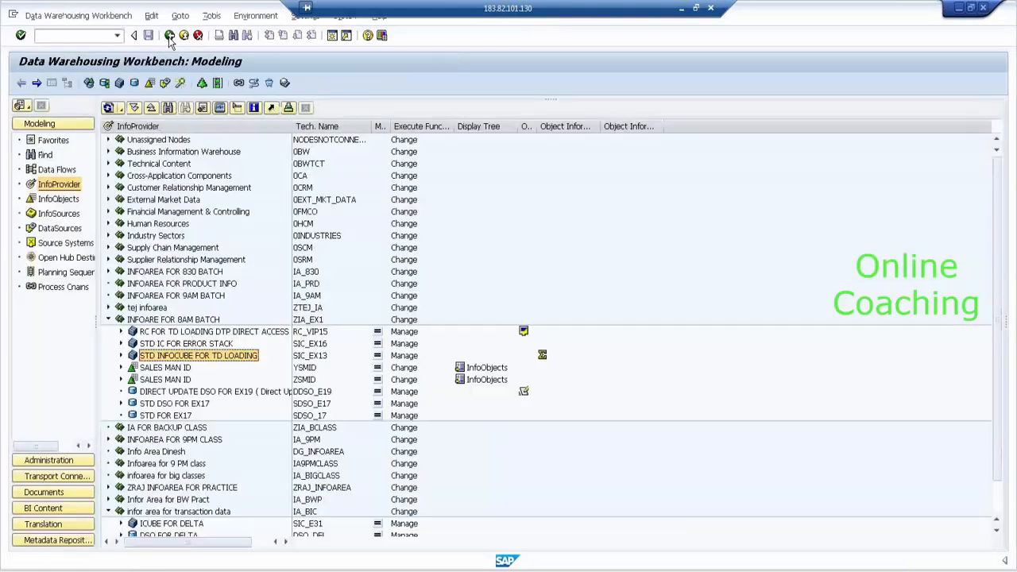
{"action": "right_click", "coordinate": [235, 361]}
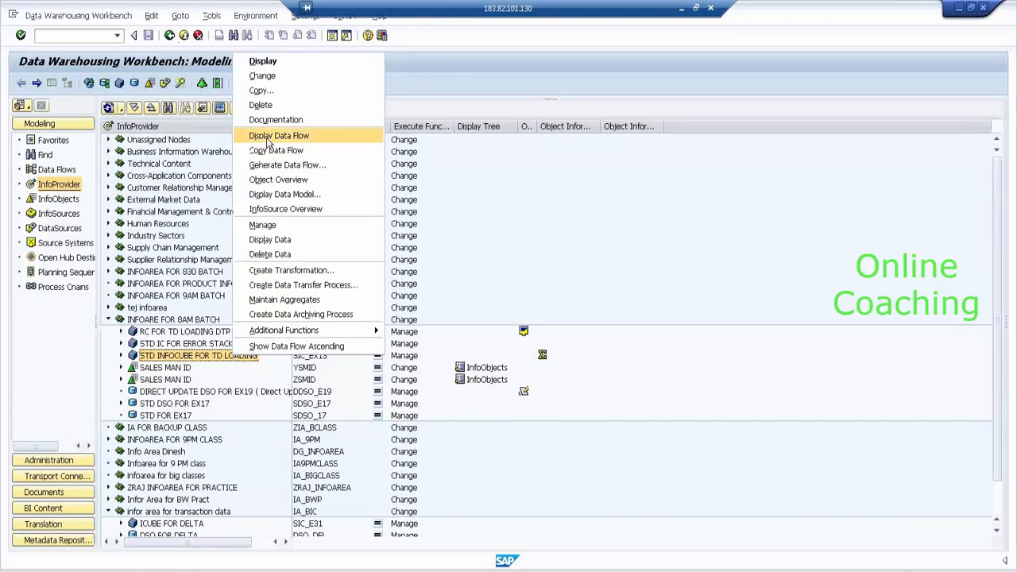
{"action": "left_click", "coordinate": [275, 179]}
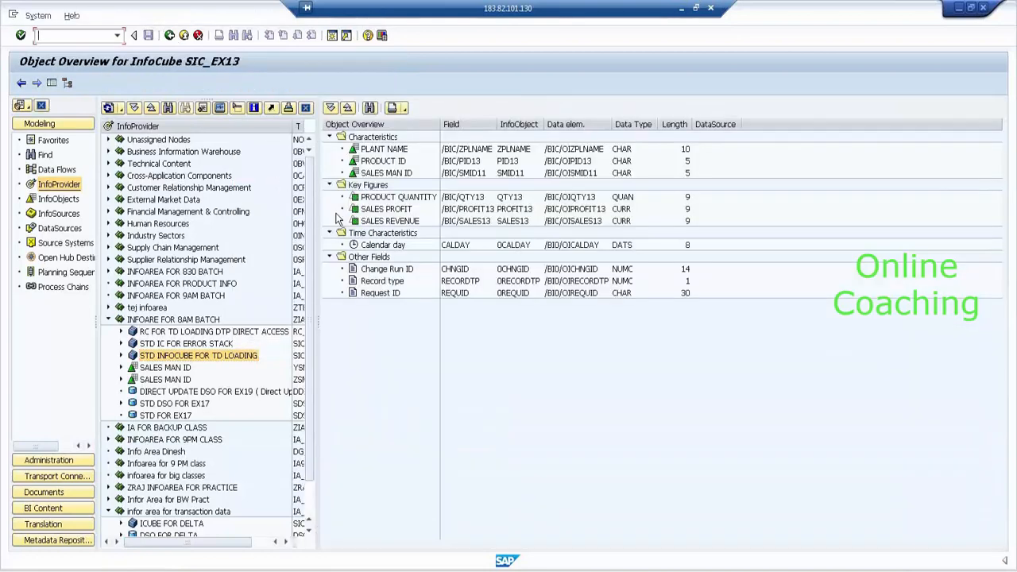
{"action": "left_click", "coordinate": [366, 162]}
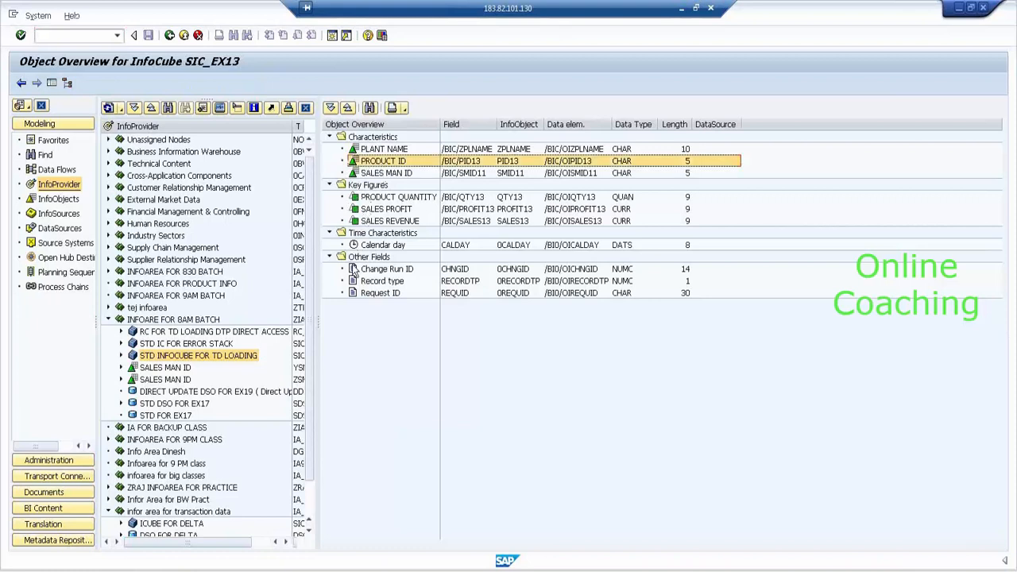
{"action": "left_click", "coordinate": [394, 151]}
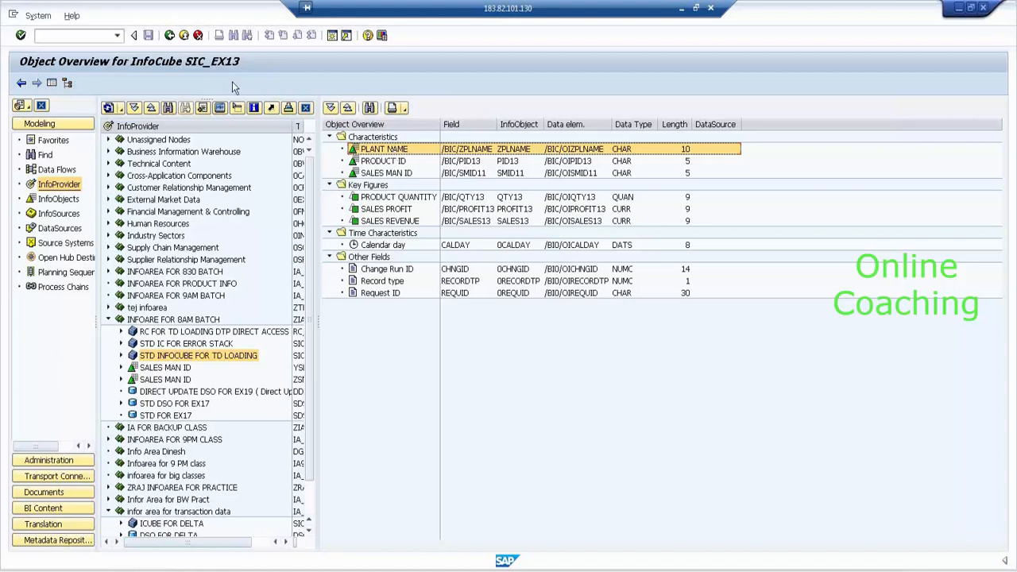
{"action": "left_click", "coordinate": [170, 35]}
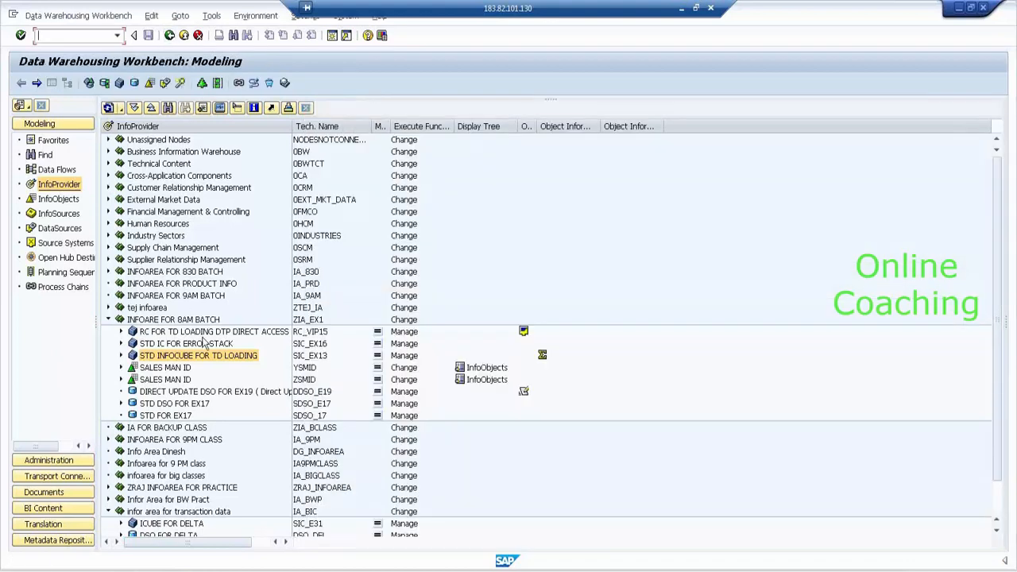
- Display SIC_EX13's data with SALES MAN ID, PRODUCT ID and PLANT NAME as output fields
{"action": "right_click", "coordinate": [215, 362]}
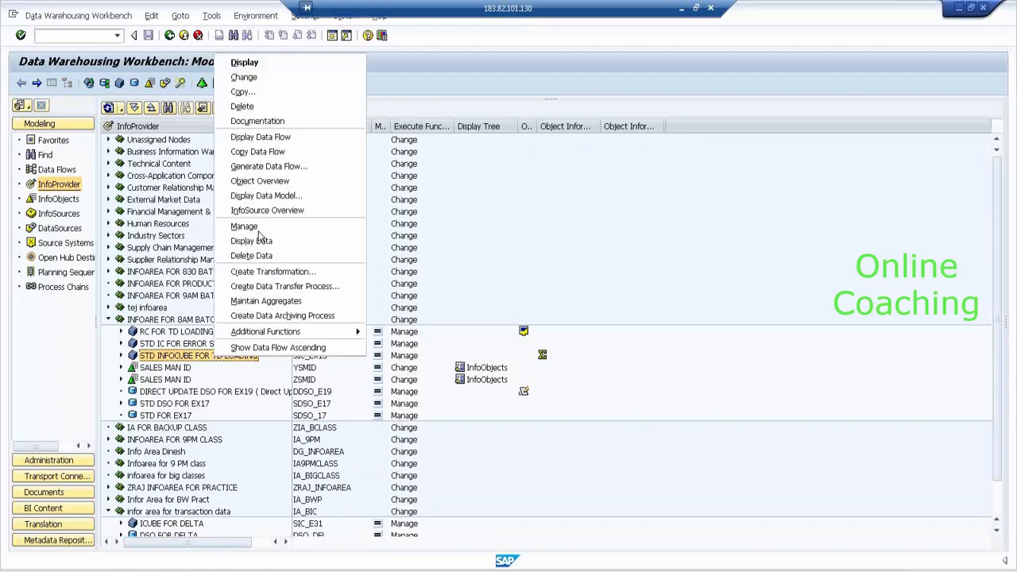
{"action": "left_click", "coordinate": [276, 237]}
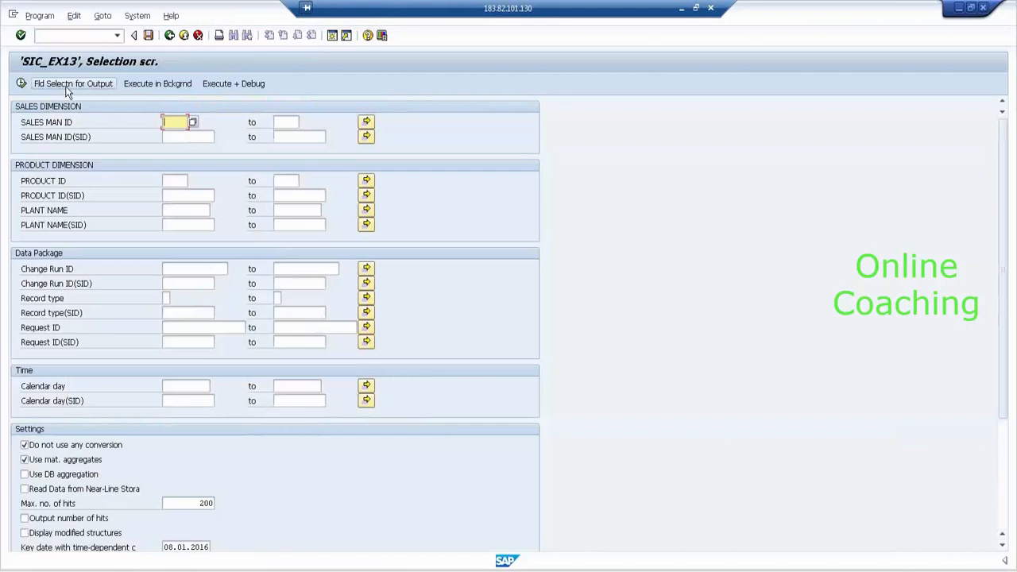
{"action": "left_click", "coordinate": [72, 83]}
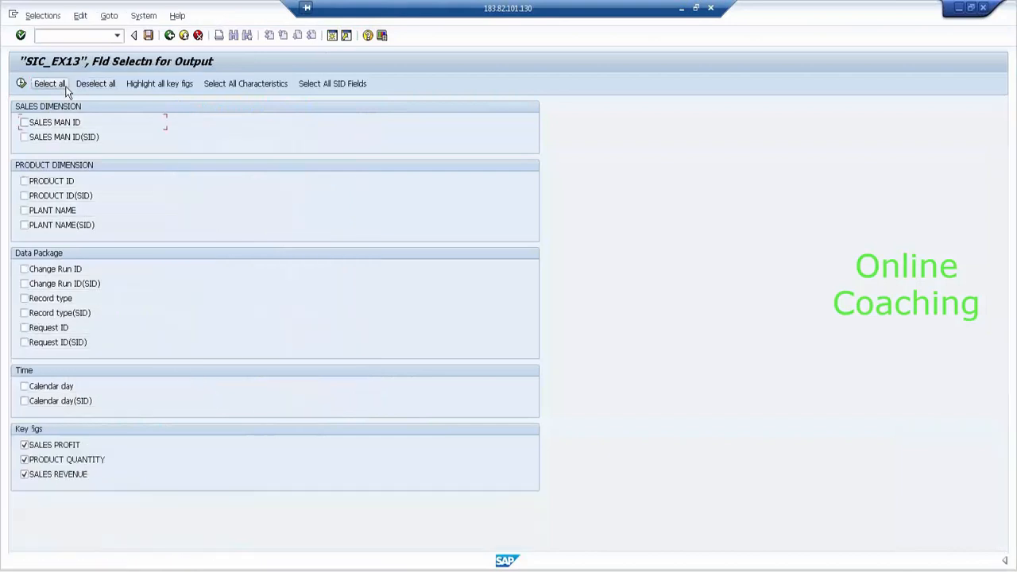
{"action": "left_click", "coordinate": [71, 122]}
{"action": "left_click", "coordinate": [67, 183]}
{"action": "left_click", "coordinate": [24, 84]}
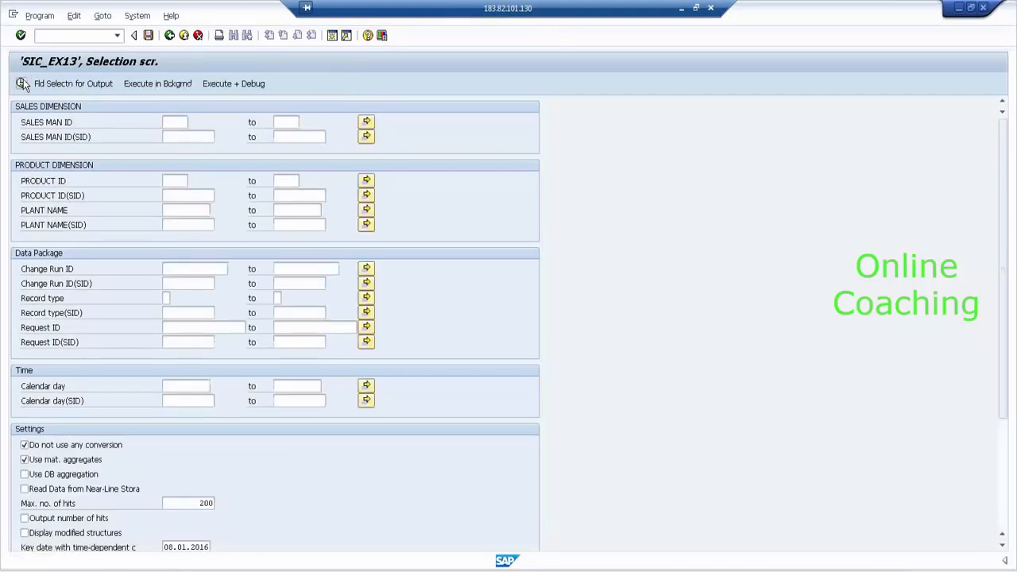
{"action": "left_click", "coordinate": [22, 84]}
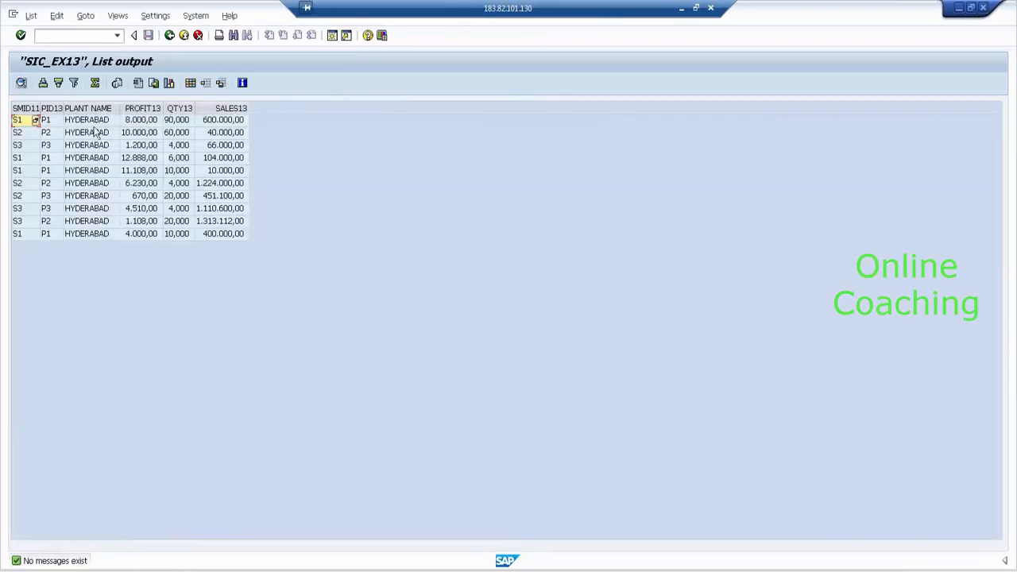
- Review the listed rows, all with plant name HYDERABAD, then return to the selection screen
{"action": "left_click", "coordinate": [96, 120]}
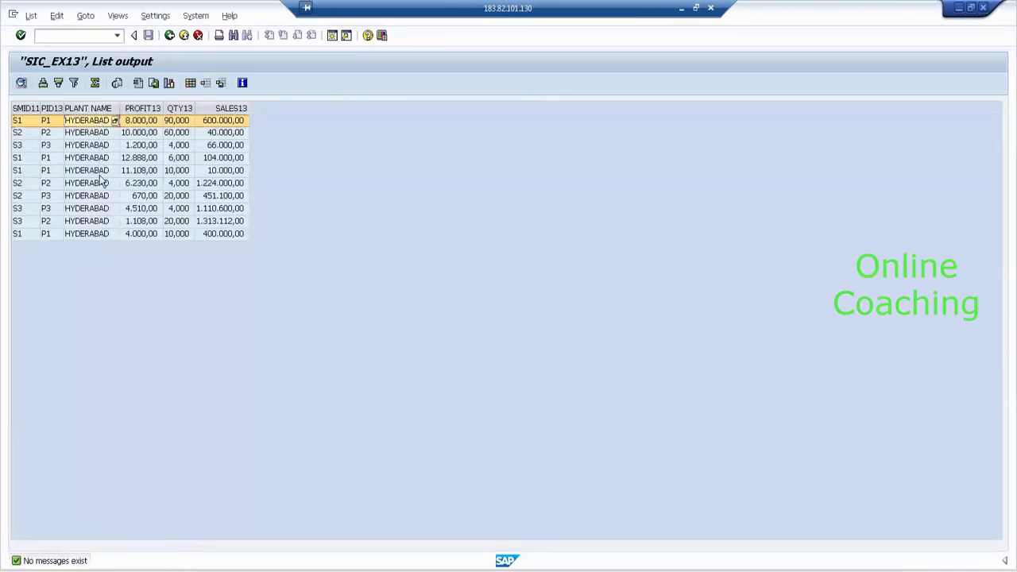
{"action": "left_click", "coordinate": [103, 234]}
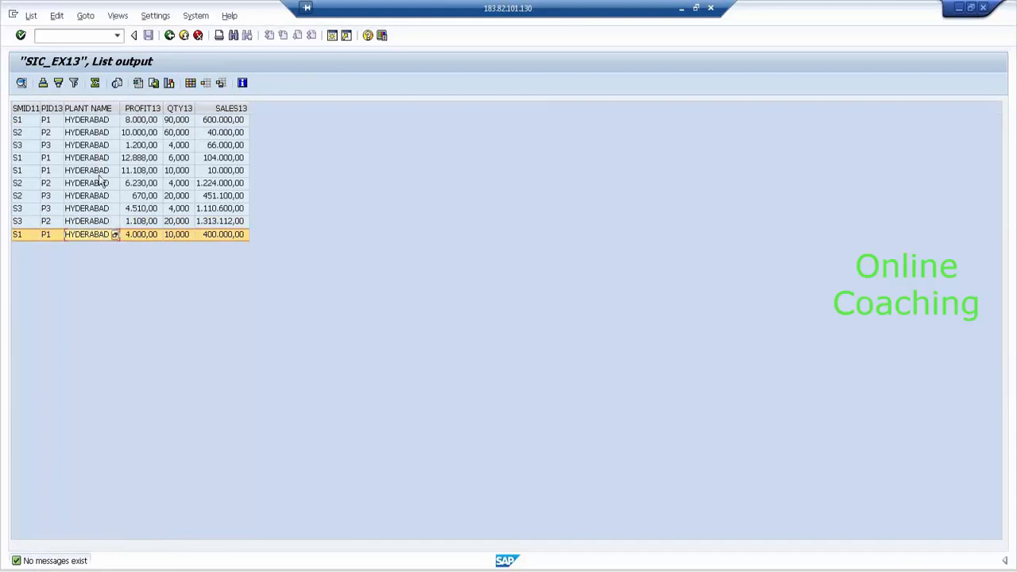
{"action": "left_click", "coordinate": [99, 123]}
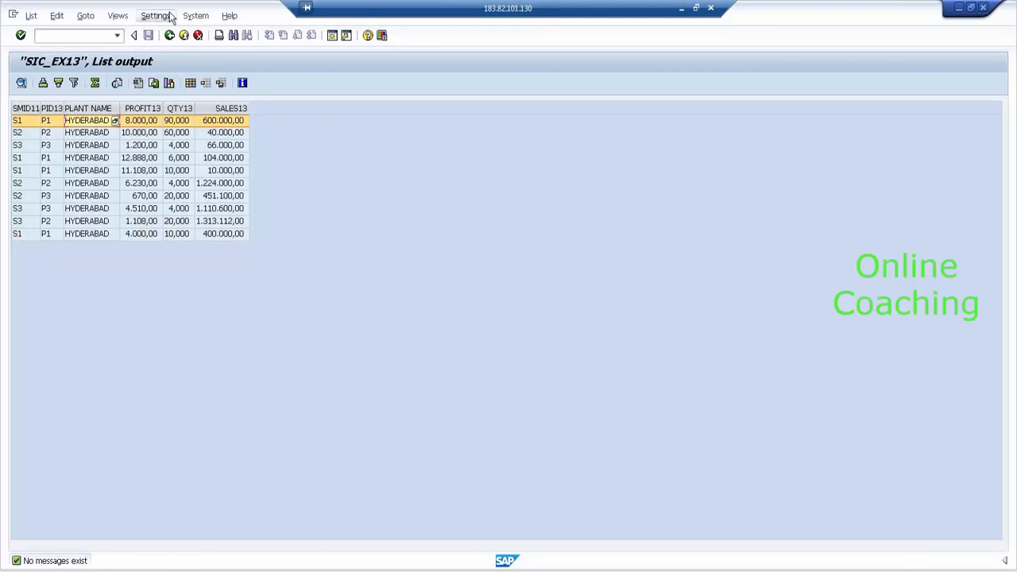
{"action": "left_click", "coordinate": [168, 36]}
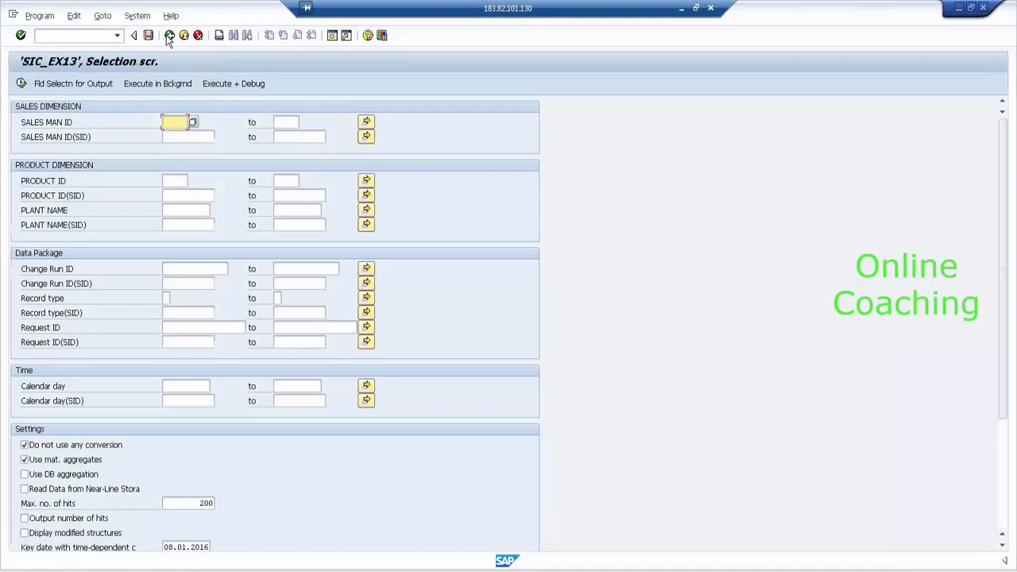
- From the InfoProvider tree, start remodeling SIC_EX13 with the new rule name RM_7AM_2
{"action": "left_click", "coordinate": [168, 36]}
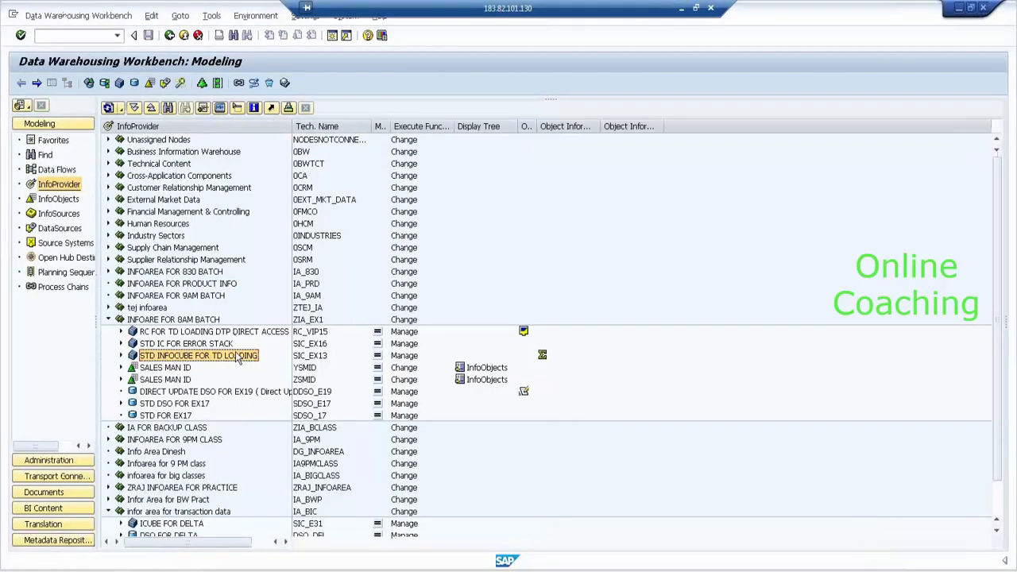
{"action": "right_click", "coordinate": [237, 358]}
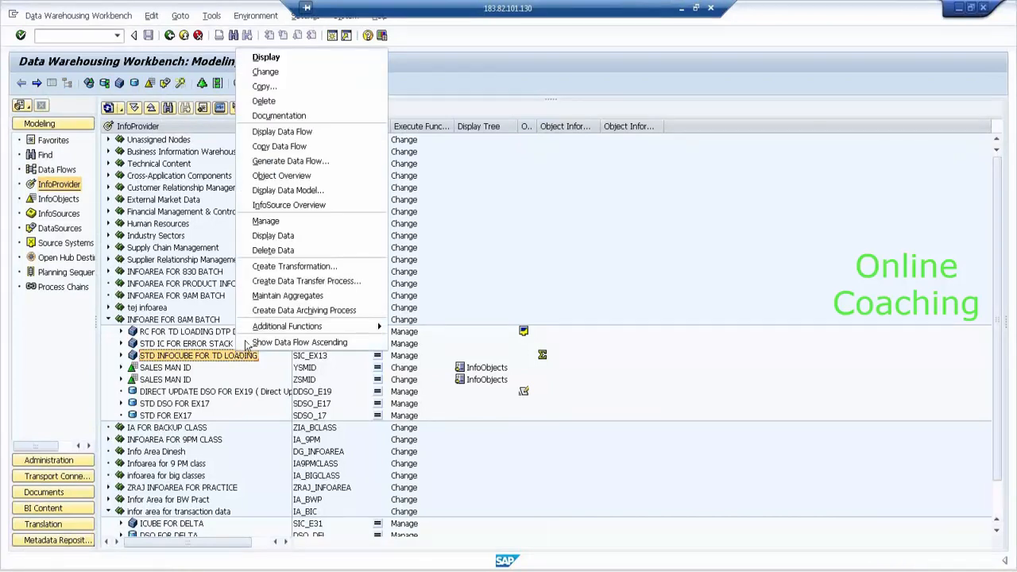
{"action": "mouse_move", "coordinate": [267, 329]}
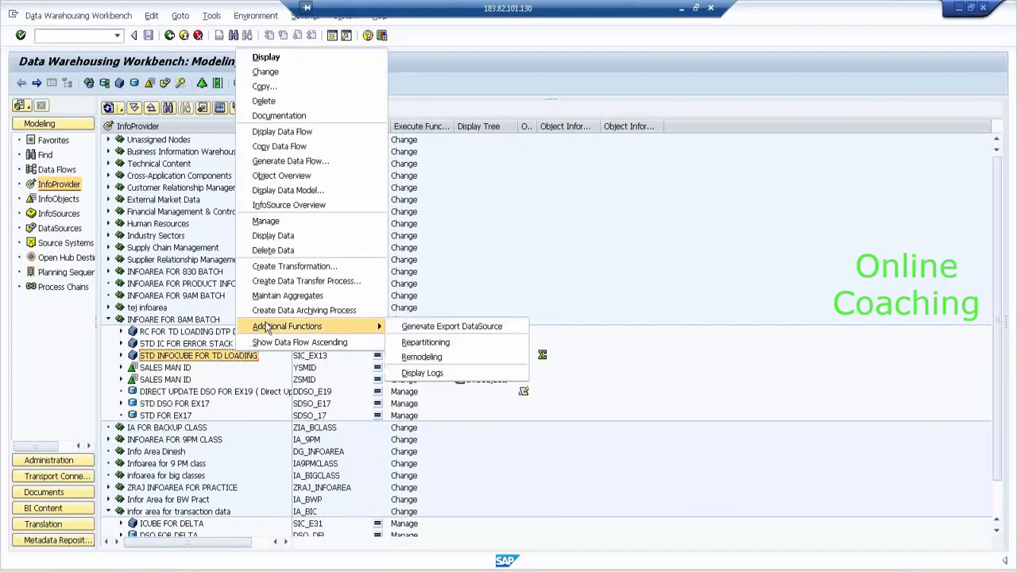
{"action": "left_click", "coordinate": [410, 358]}
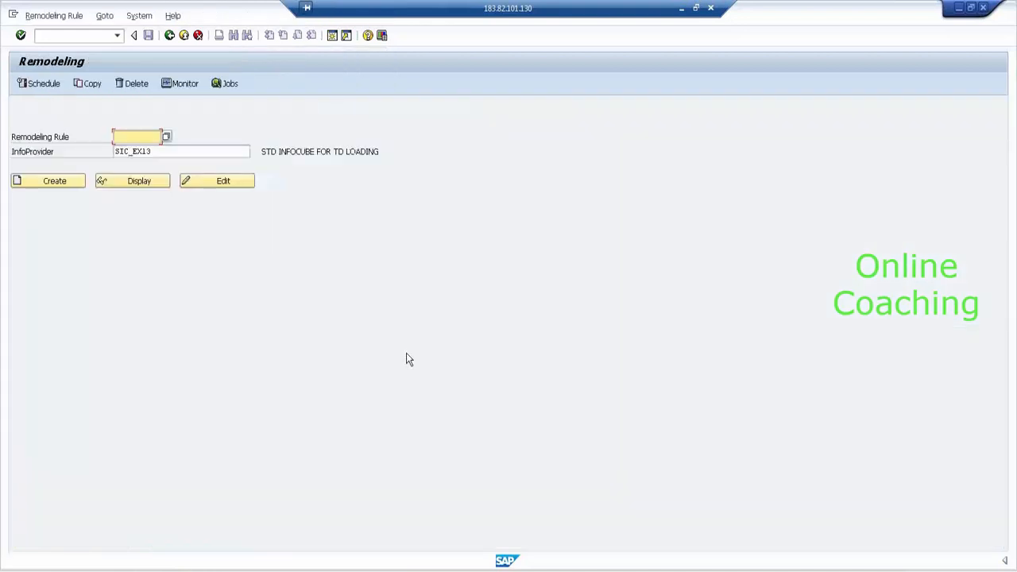
{"action": "type", "text": "R"}
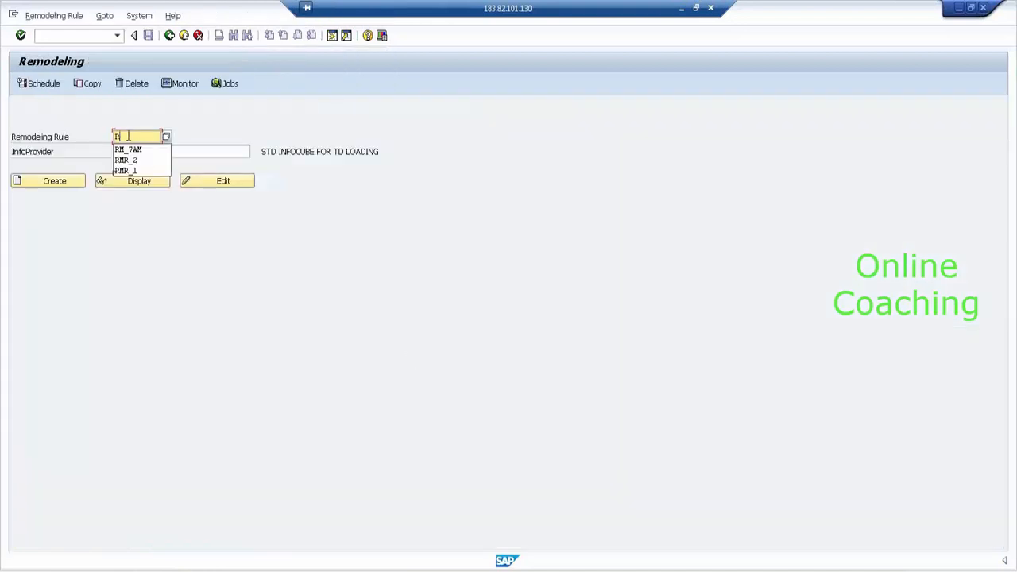
{"action": "type", "text": "M_"}
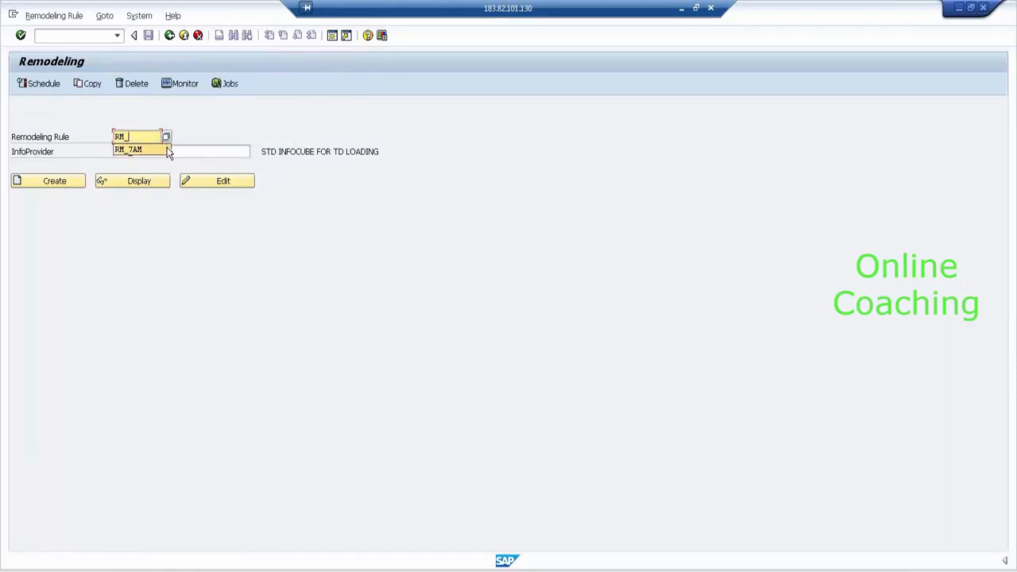
{"action": "type", "text": "7"}
{"action": "left_click", "coordinate": [140, 150]}
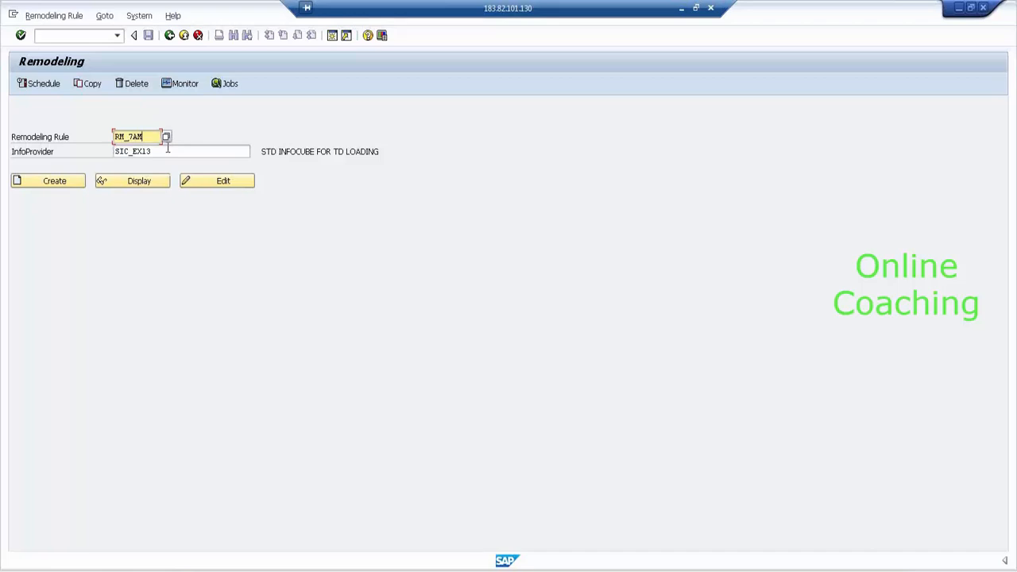
{"action": "type", "text": "_2"}
{"action": "left_click", "coordinate": [55, 183]}
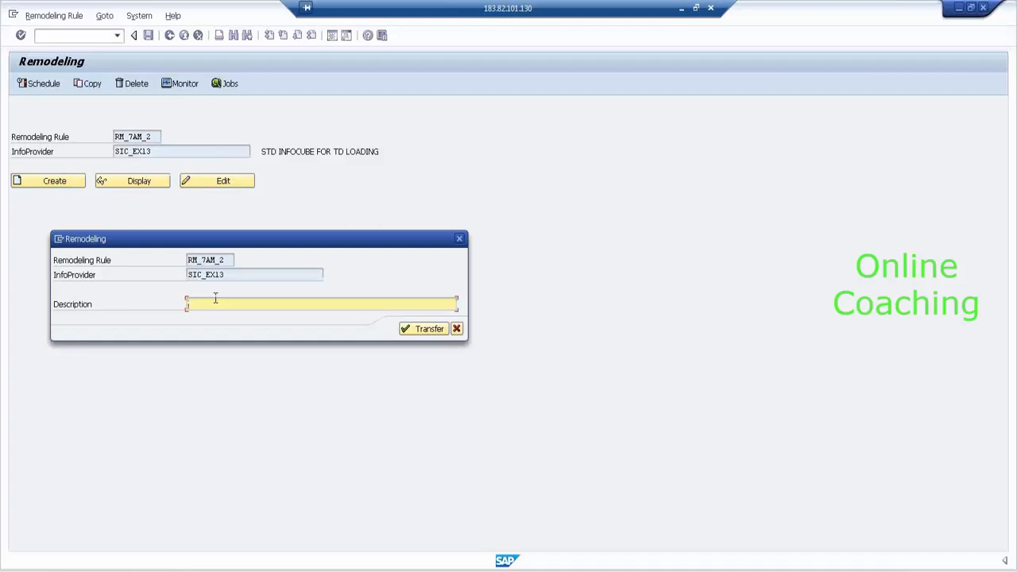
- Describe RM_7AM_2 as 'REMODELING RULE FOR DELETING A KEY FIGURE', expand Dimensions and Key Figures, and add an operation
{"action": "type", "text": "REMODELING RULE FOR DELETING A KE"}
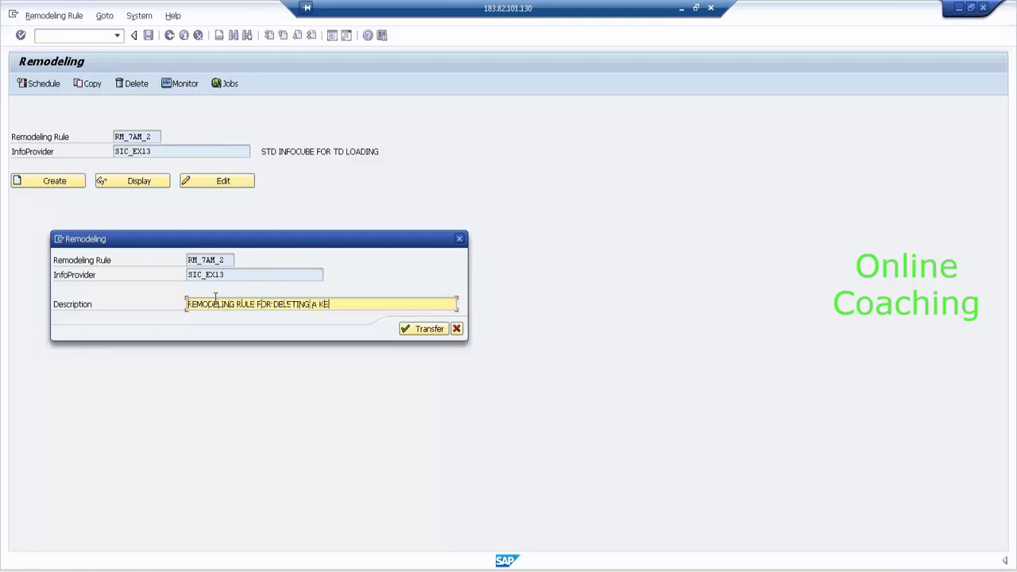
{"action": "type", "text": "Y FIGURE"}
{"action": "key", "text": "Return"}
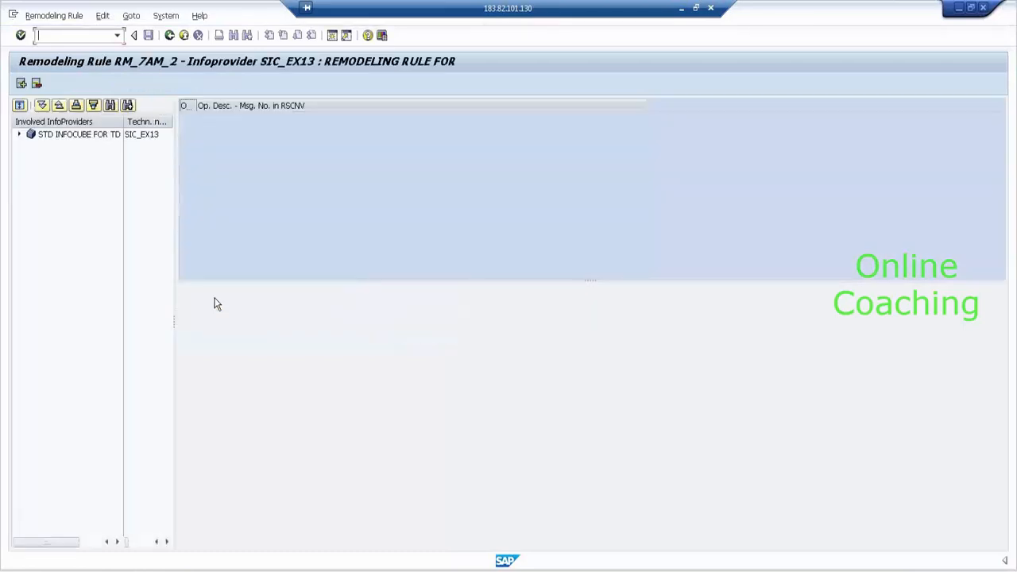
{"action": "left_click", "coordinate": [21, 135]}
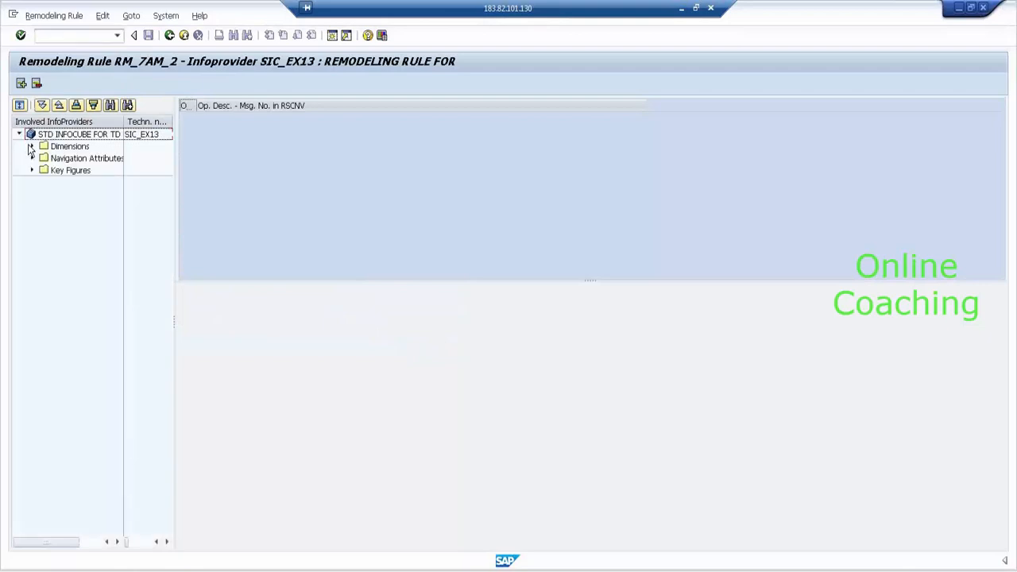
{"action": "left_click", "coordinate": [32, 146]}
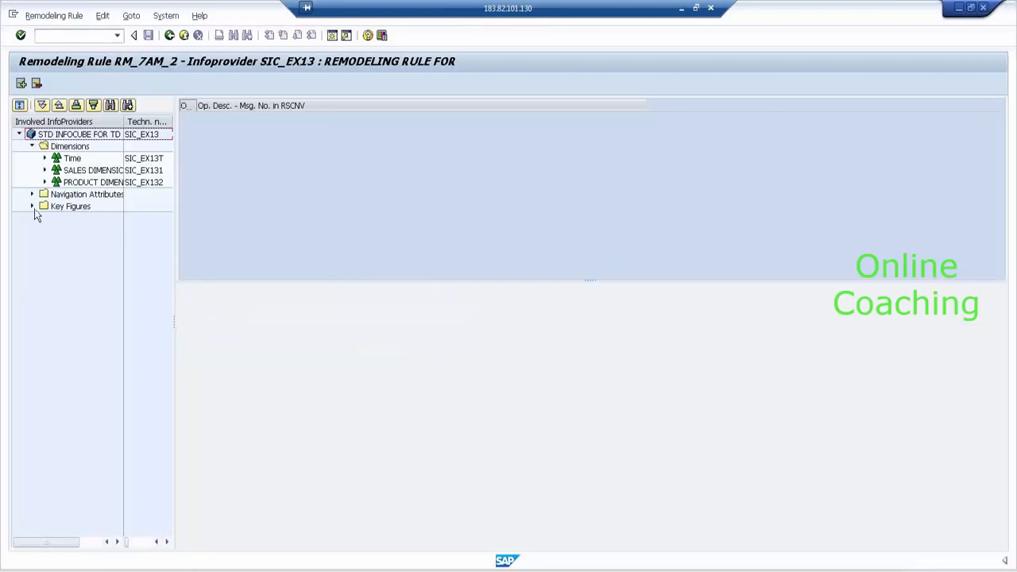
{"action": "left_click", "coordinate": [32, 207]}
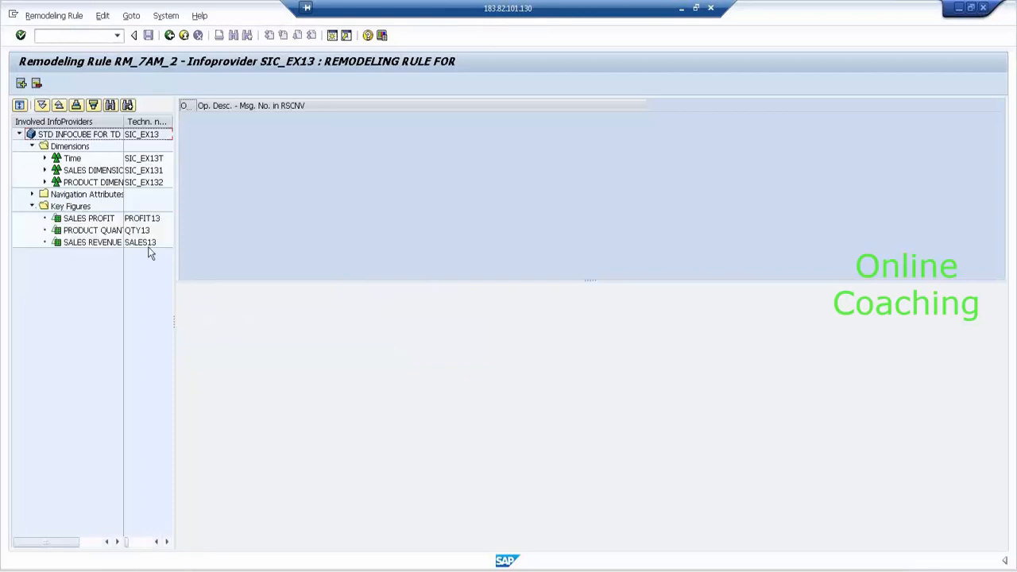
{"action": "left_click", "coordinate": [24, 83]}
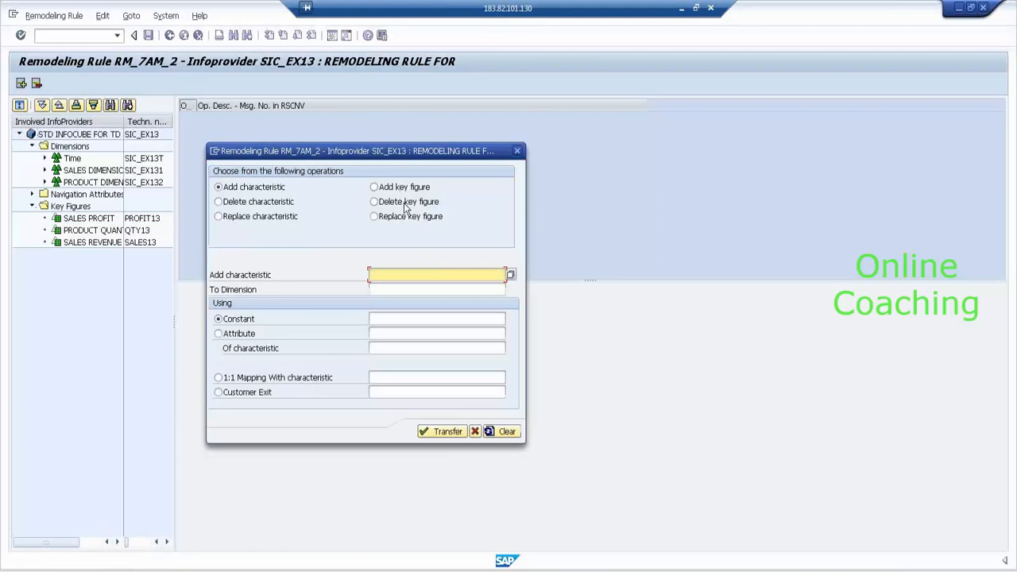
- Add a Delete key figure operation for PROFIT13 to the rule
{"action": "left_click", "coordinate": [404, 202]}
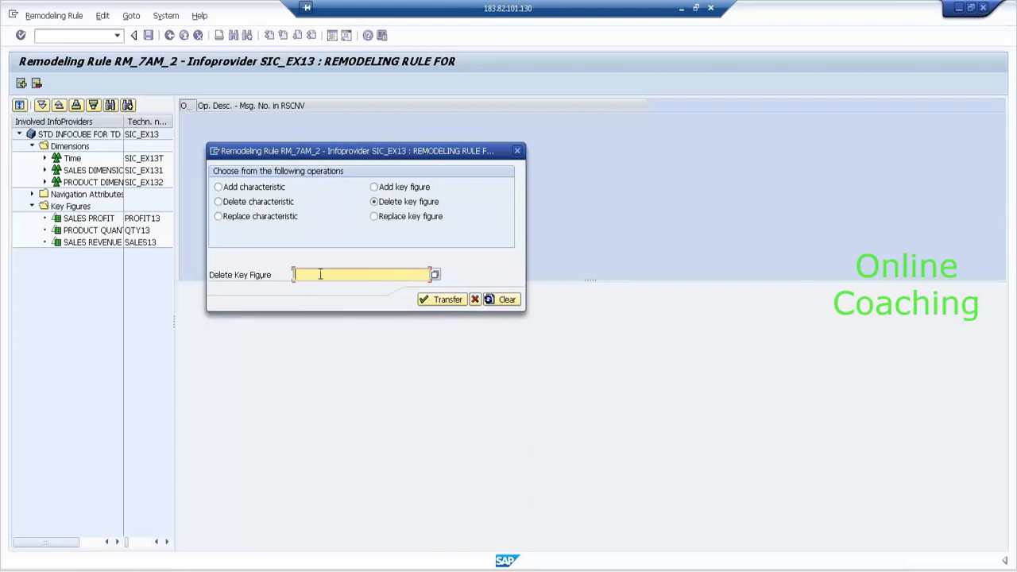
{"action": "type", "text": "PRO"}
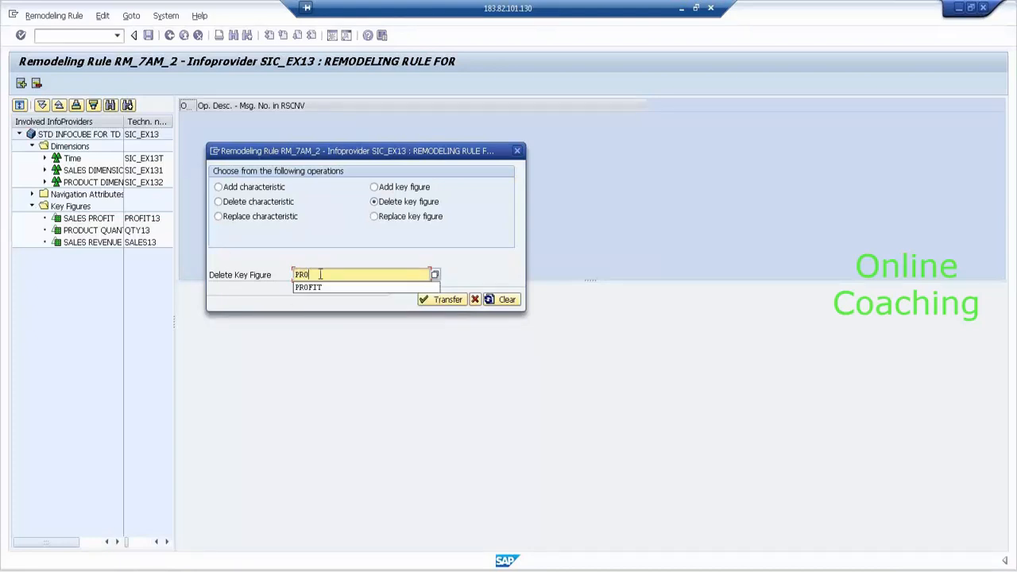
{"action": "type", "text": "FIT12"}
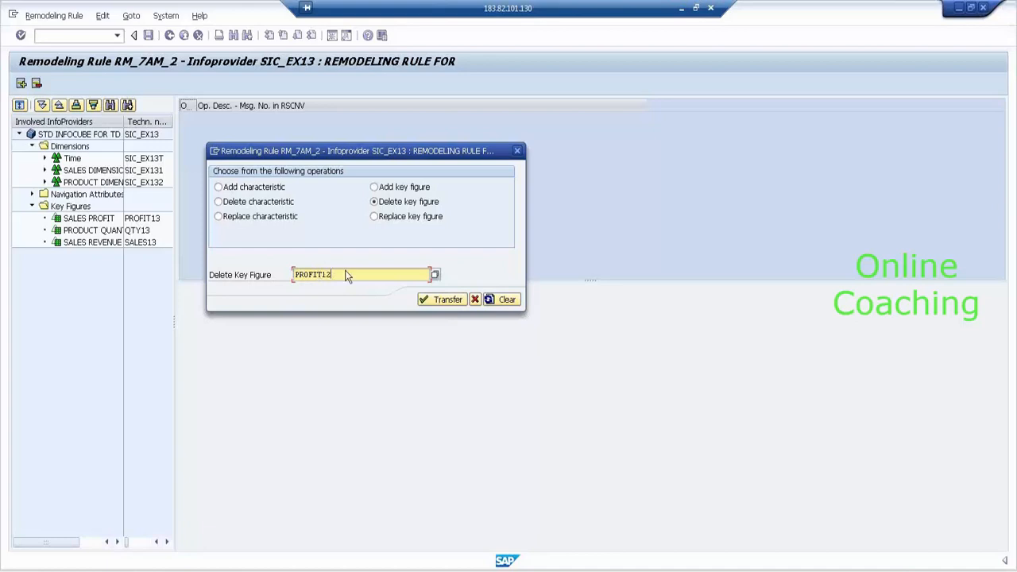
{"action": "key", "text": "BackSpace"}
{"action": "type", "text": "3"}
{"action": "left_click", "coordinate": [440, 298]}
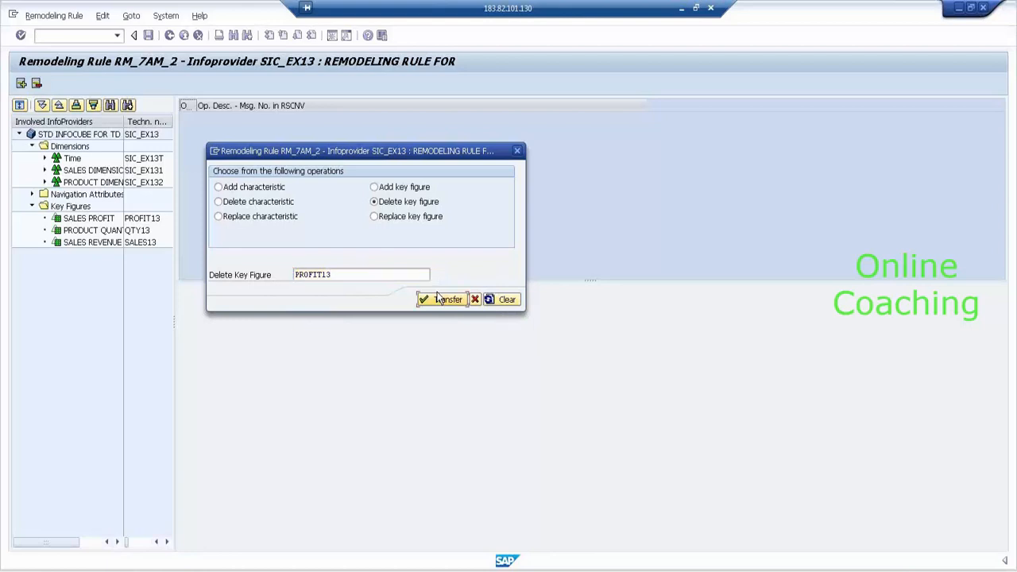
{"action": "left_click", "coordinate": [439, 299]}
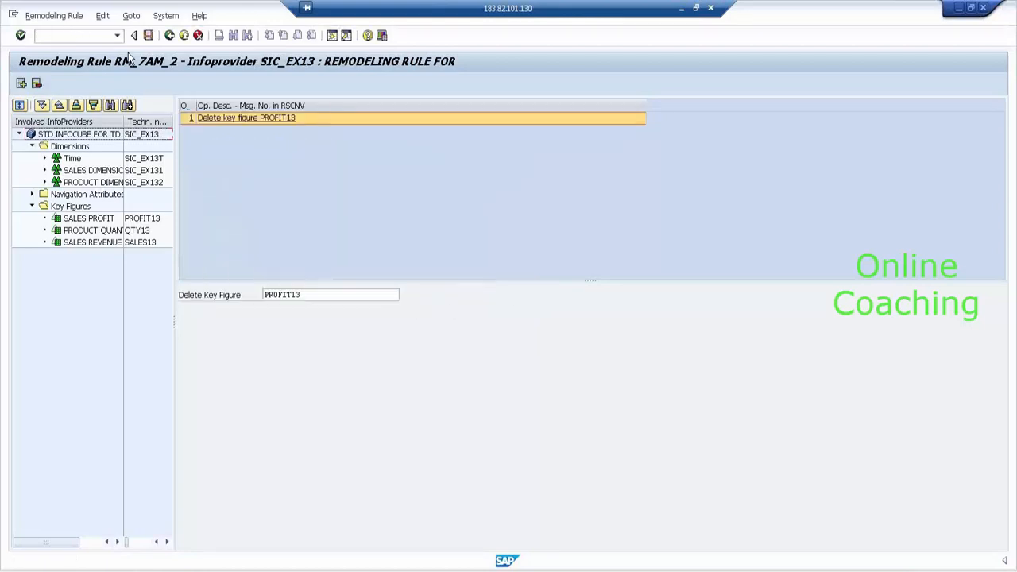
- Save RM_7AM_2 and start its remodeling run immediately
{"action": "left_click", "coordinate": [149, 36]}
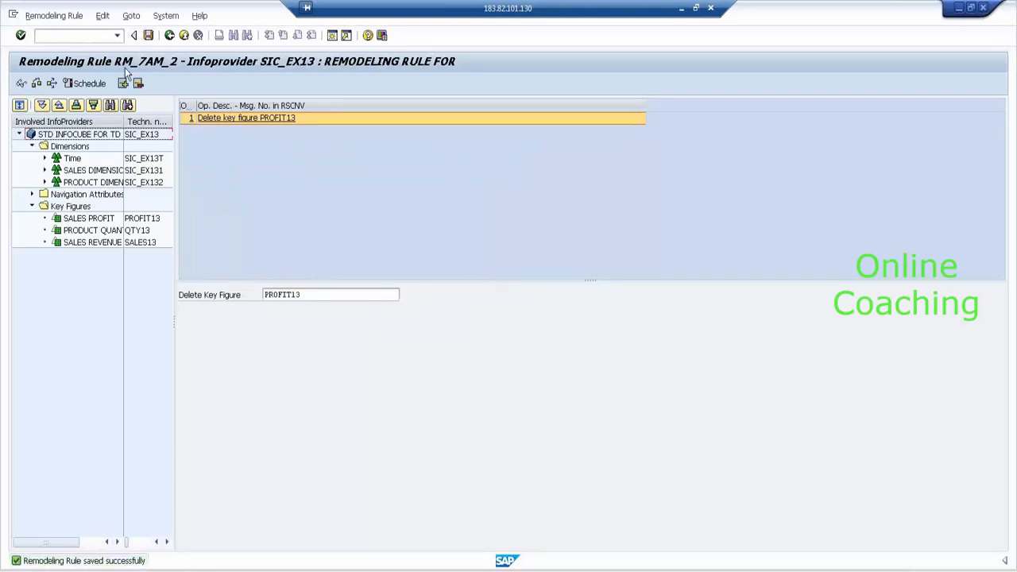
{"action": "left_click", "coordinate": [90, 83]}
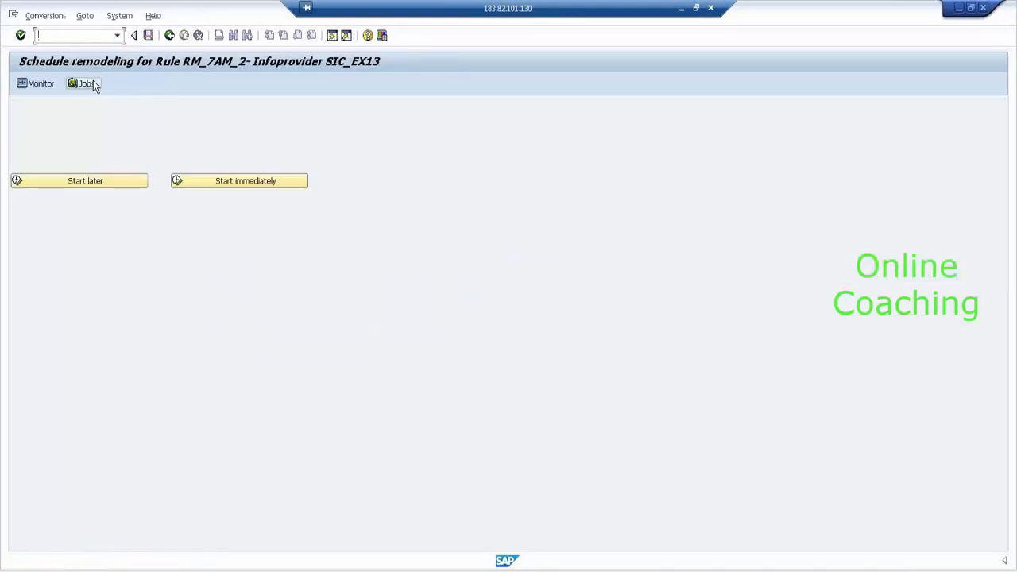
{"action": "left_click", "coordinate": [258, 182]}
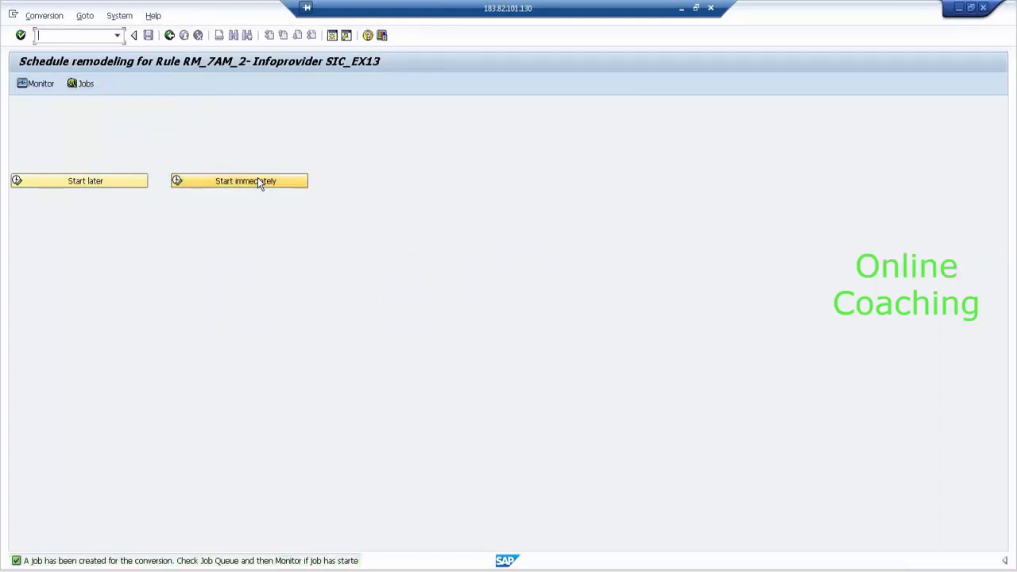
- Check the request monitor and job list for the finished SIC_EX13/RM_7AM_2 job, then return to the rule
{"action": "left_click", "coordinate": [37, 84]}
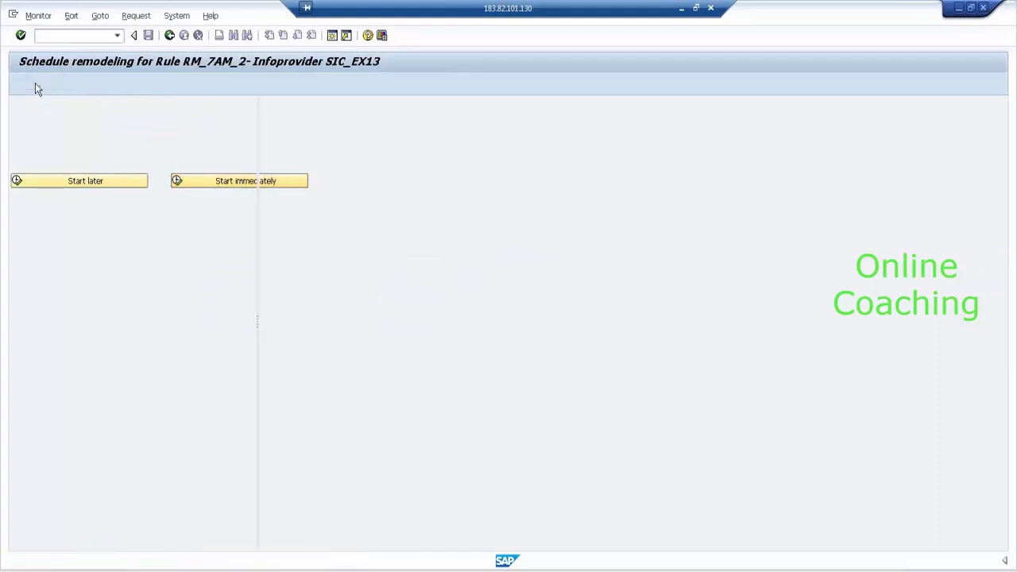
{"action": "left_click", "coordinate": [169, 35]}
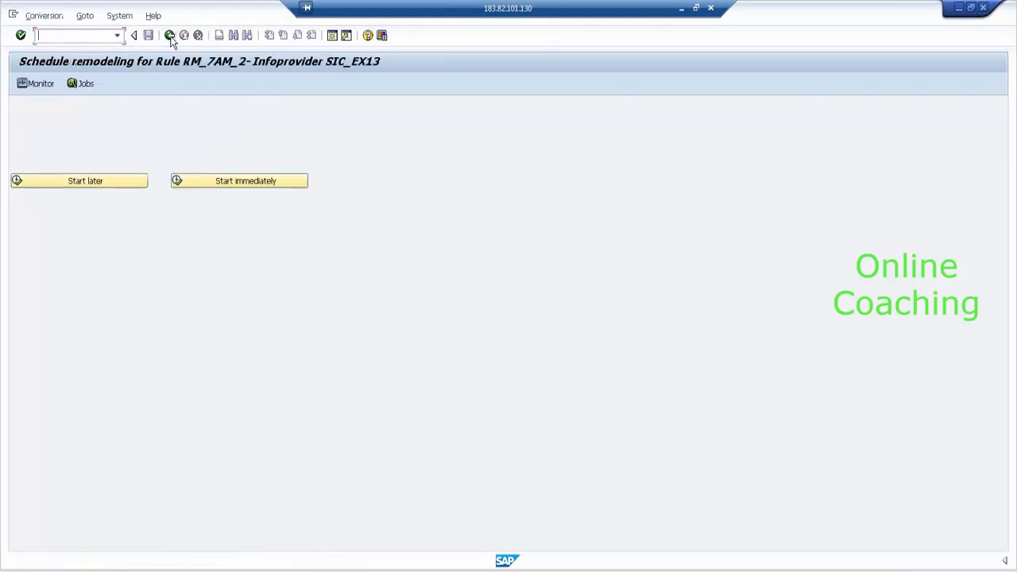
{"action": "left_click", "coordinate": [84, 84]}
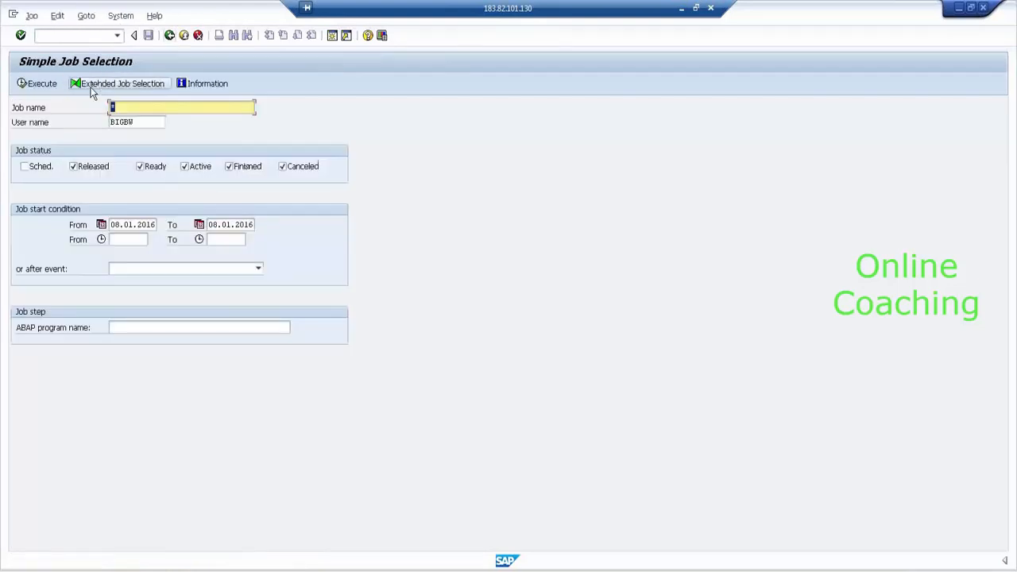
{"action": "left_click", "coordinate": [29, 86]}
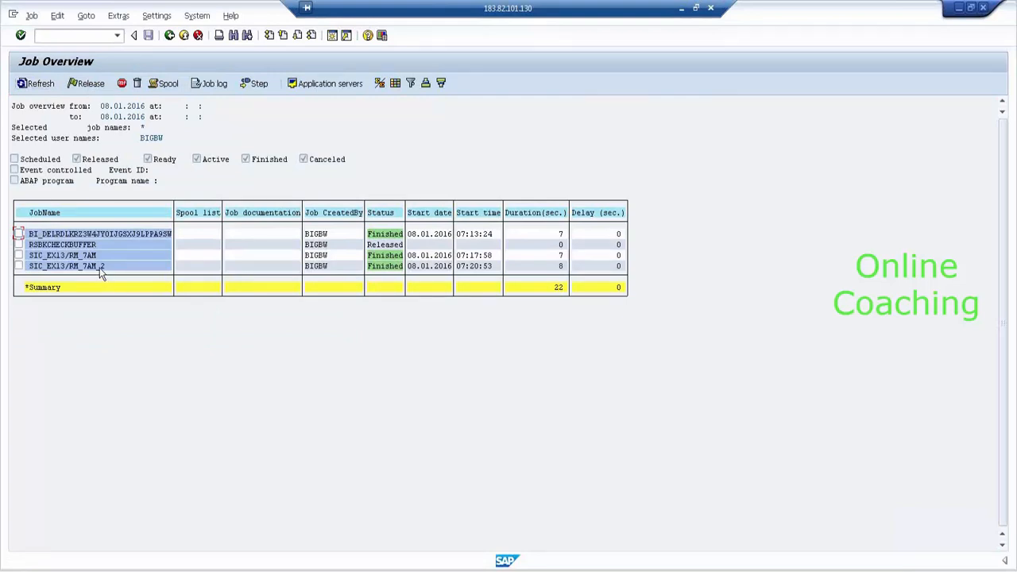
{"action": "left_click", "coordinate": [170, 40]}
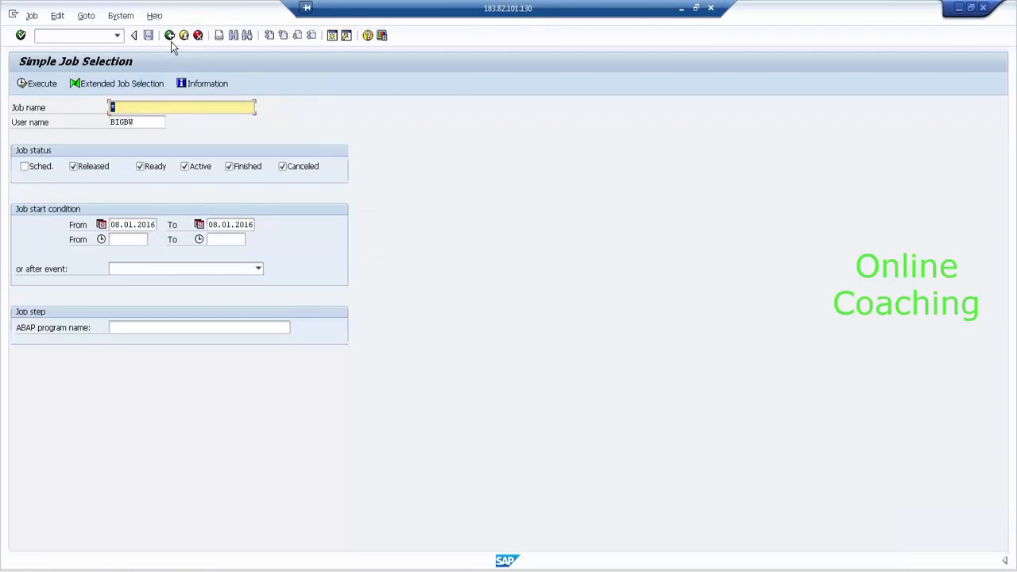
{"action": "left_click", "coordinate": [170, 39]}
{"action": "left_click", "coordinate": [170, 39]}
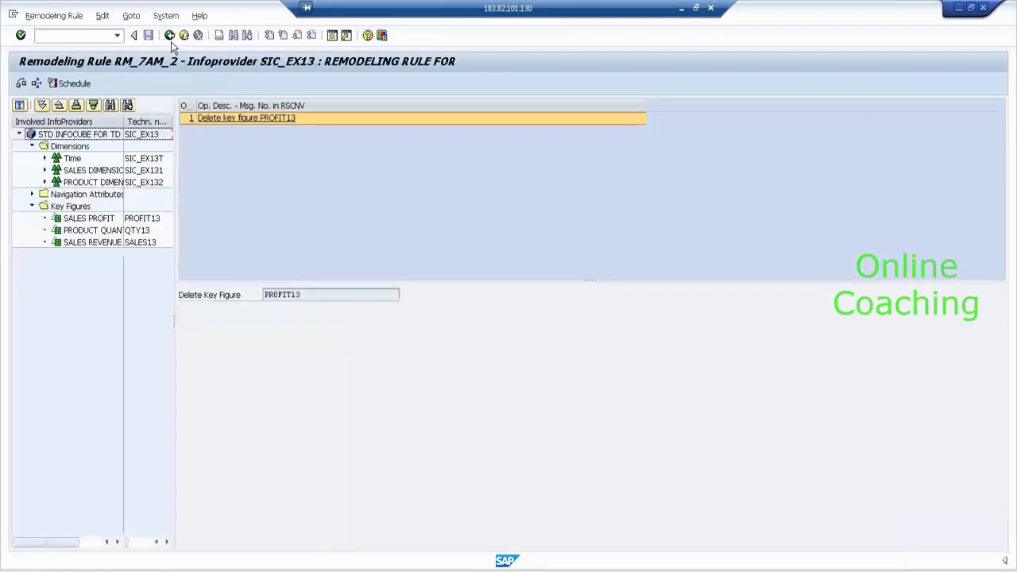
- Return to the InfoProvider tree and review SIC_EX13's object overview, which still lists PROFIT13, then close it
{"action": "left_click", "coordinate": [170, 40]}
{"action": "left_click", "coordinate": [171, 42]}
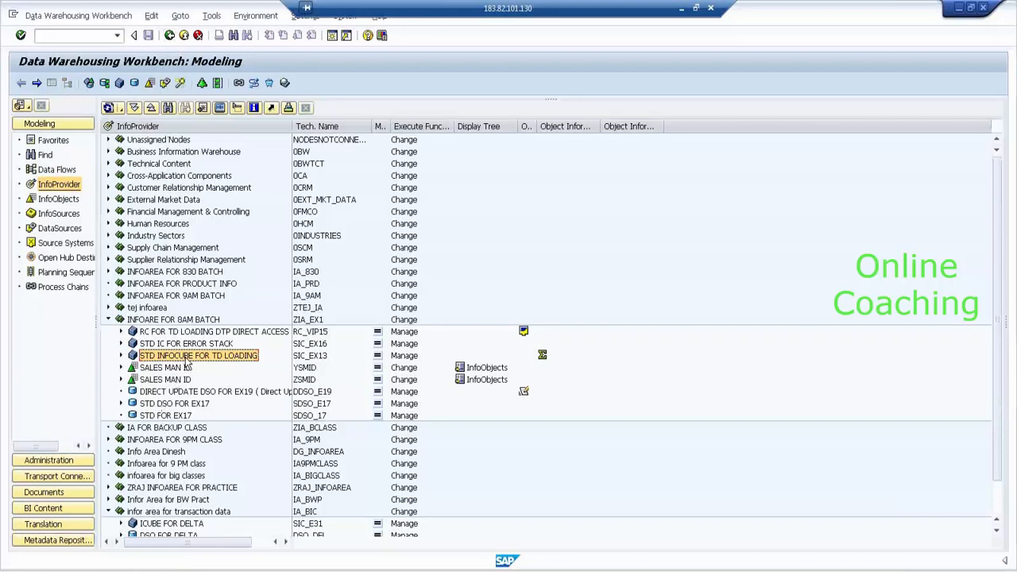
{"action": "right_click", "coordinate": [184, 361]}
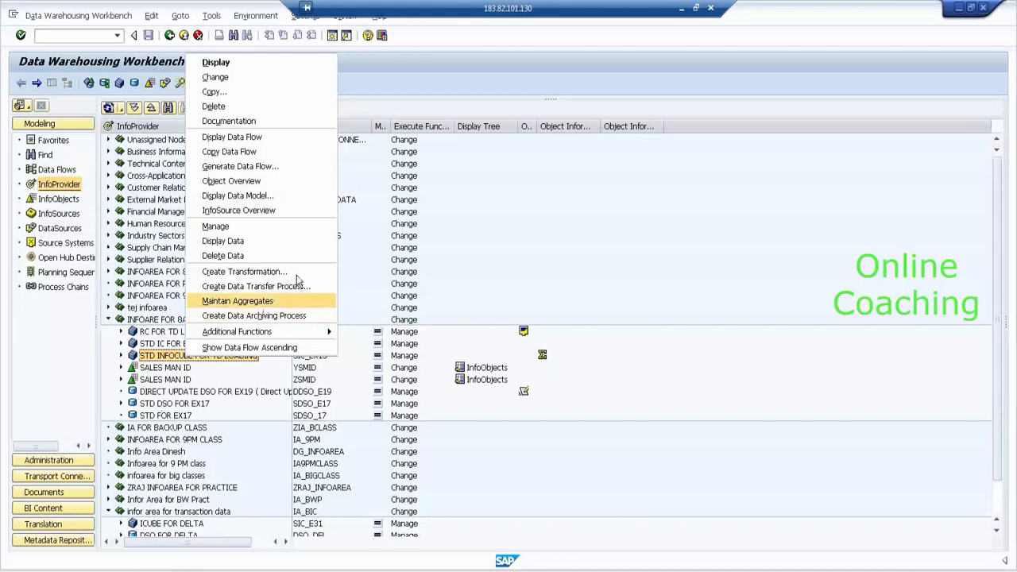
{"action": "left_click", "coordinate": [291, 183]}
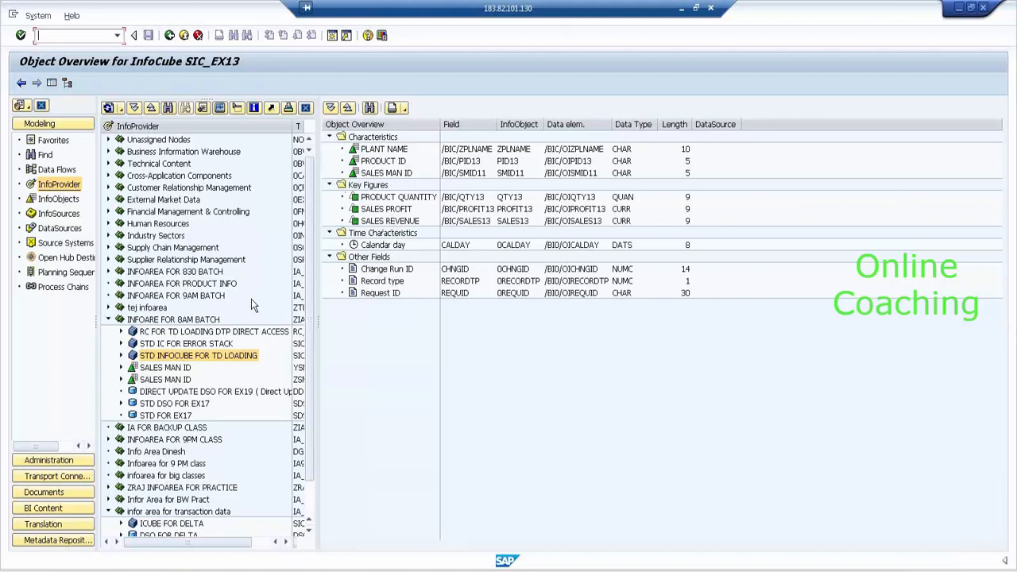
{"action": "left_click", "coordinate": [169, 34]}
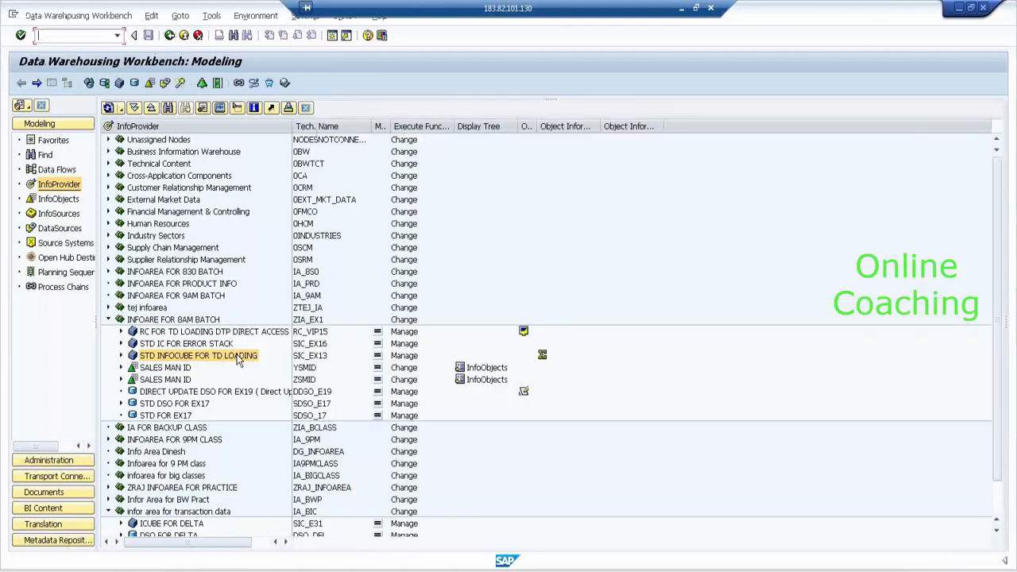
- Confirm SIC_EX13 holds only the Product Quantity and Sales Revenue key figures, then return to SAP Easy Access
{"action": "double_click", "coordinate": [238, 359]}
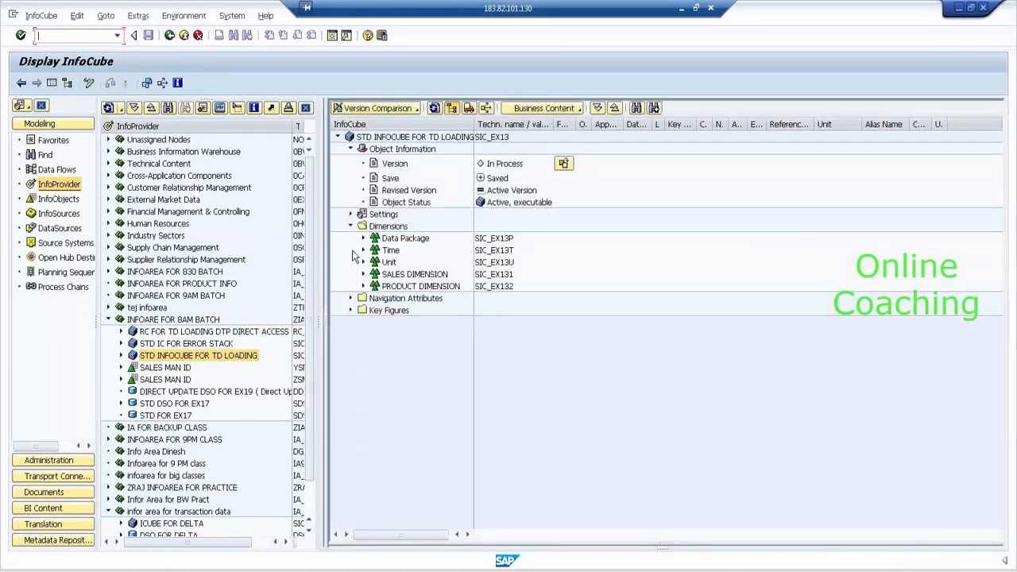
{"action": "left_click", "coordinate": [351, 310]}
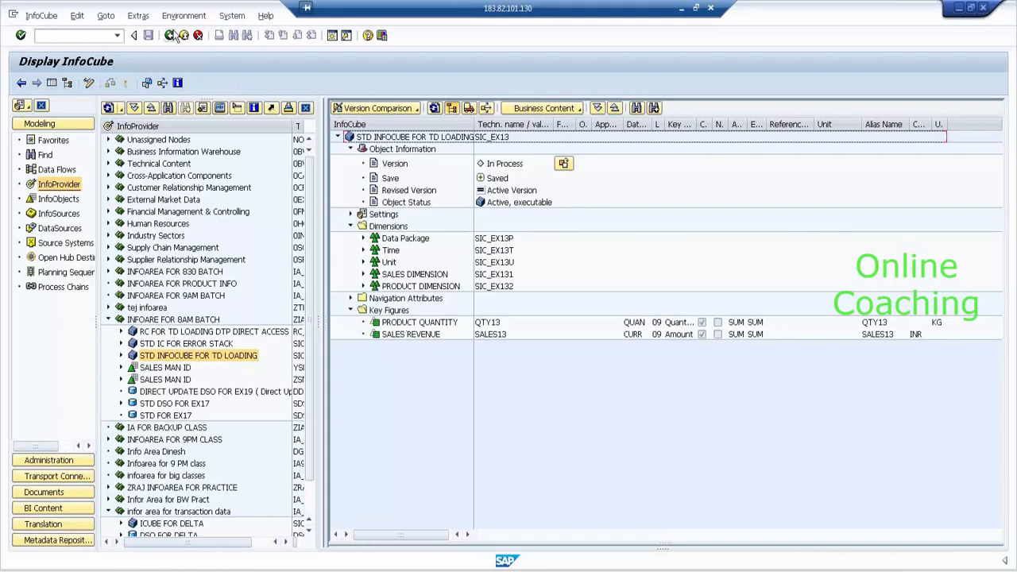
{"action": "left_click", "coordinate": [170, 35]}
{"action": "left_click", "coordinate": [170, 35]}
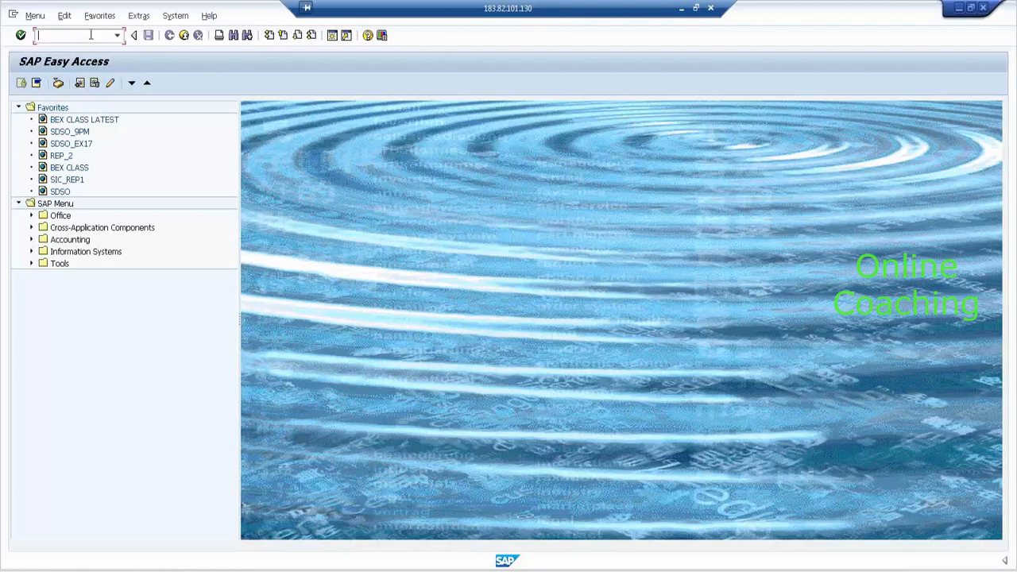
- Run transaction RSA1 to reopen the Data Warehousing Workbench modeling view
{"action": "type", "text": "RSA11"}
{"action": "key", "text": "Return"}
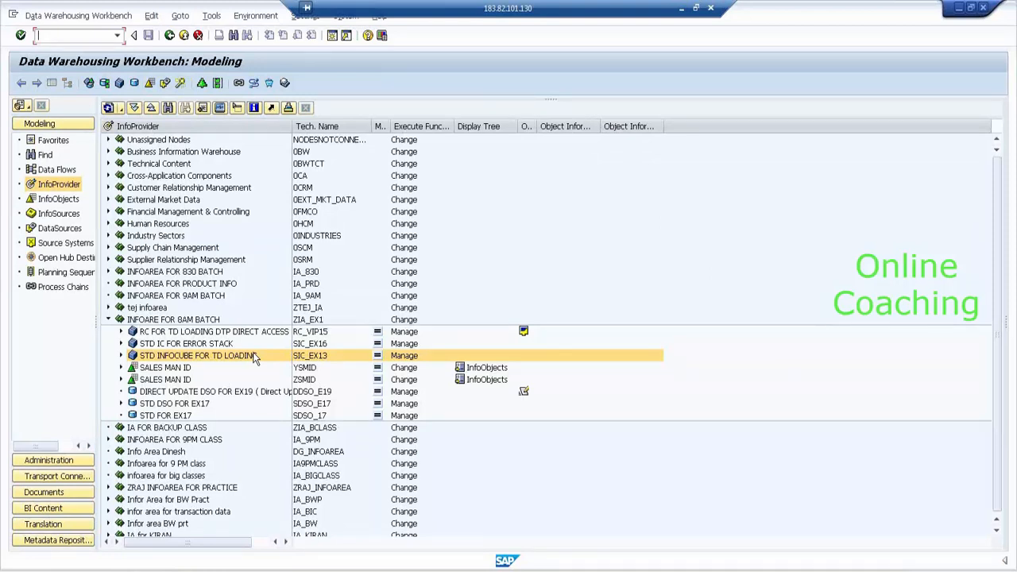
{"action": "right_click", "coordinate": [252, 358]}
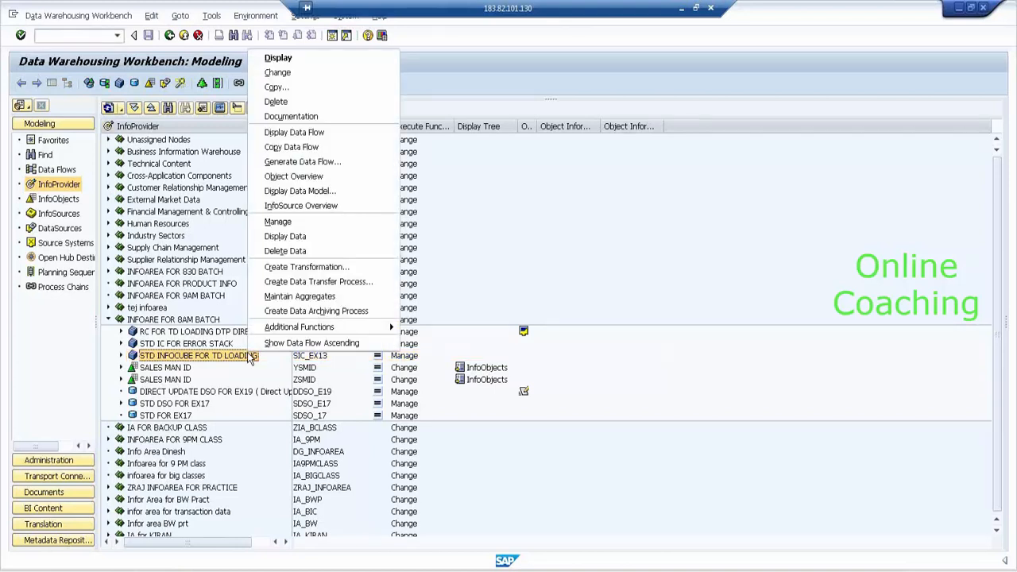
{"action": "left_click", "coordinate": [316, 223]}
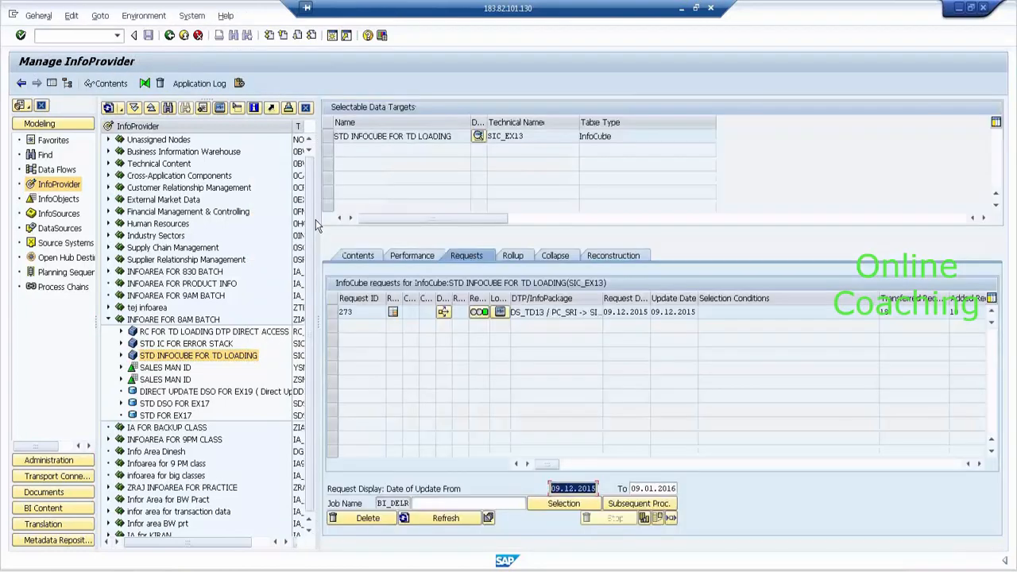
{"action": "left_click", "coordinate": [51, 83]}
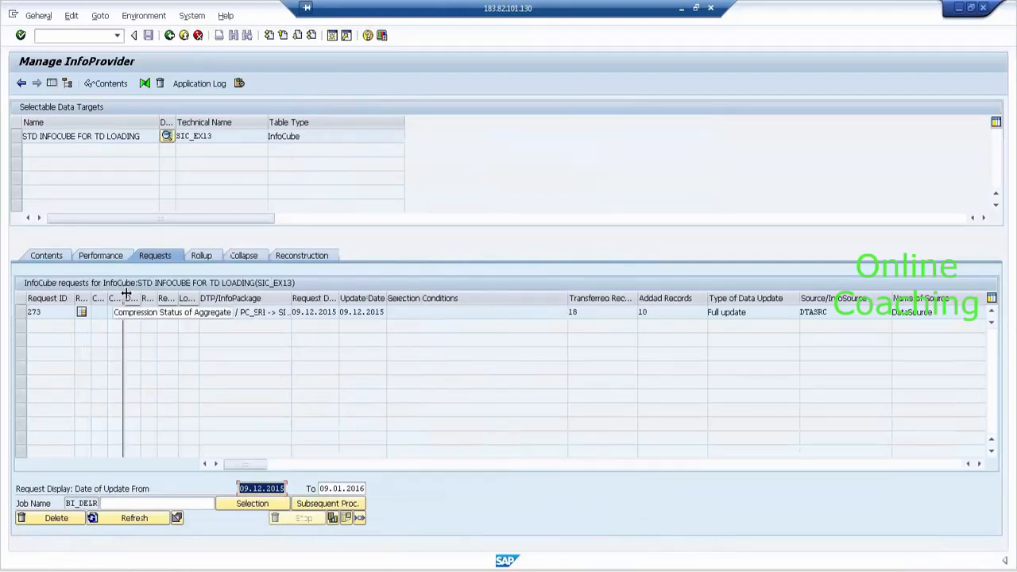
{"action": "left_click_drag", "start_coordinate": [123, 294], "coordinate": [209, 304]}
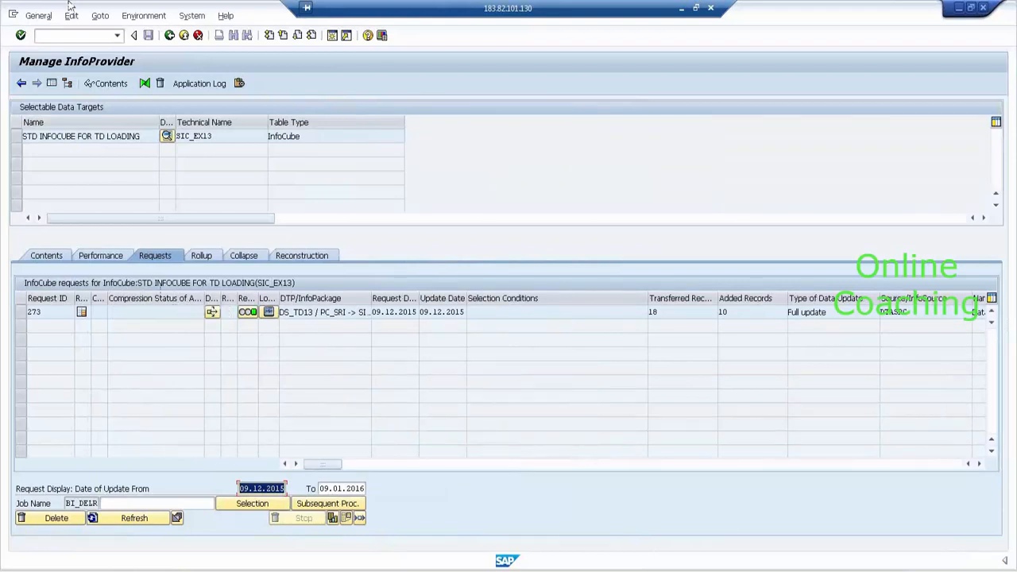
{"action": "left_click", "coordinate": [170, 37]}
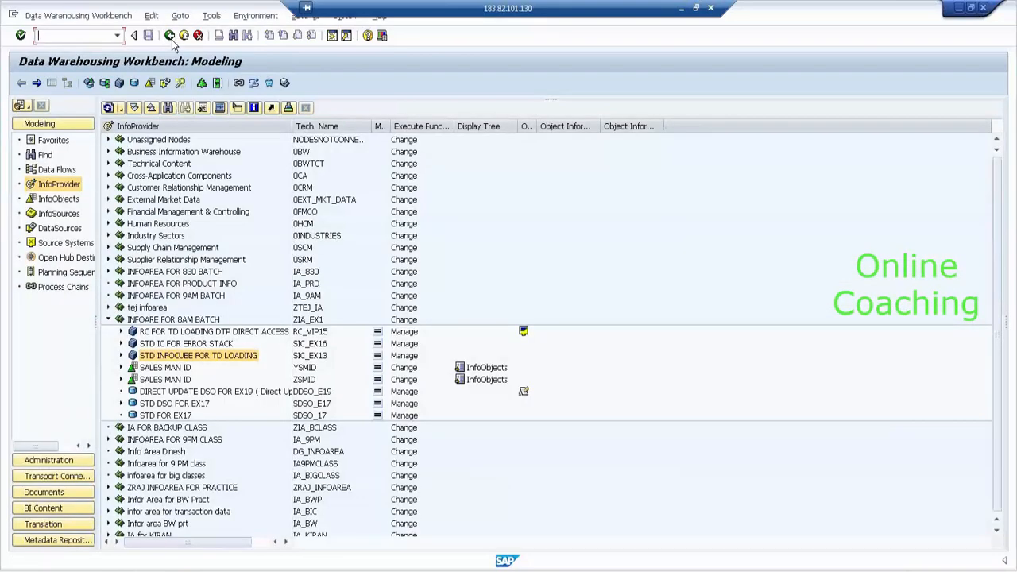
- Open aggregate maintenance for SIC_EX13 and inspect the AGGR FOR SMID aggregate's SALES DIMENSION
{"action": "right_click", "coordinate": [215, 358]}
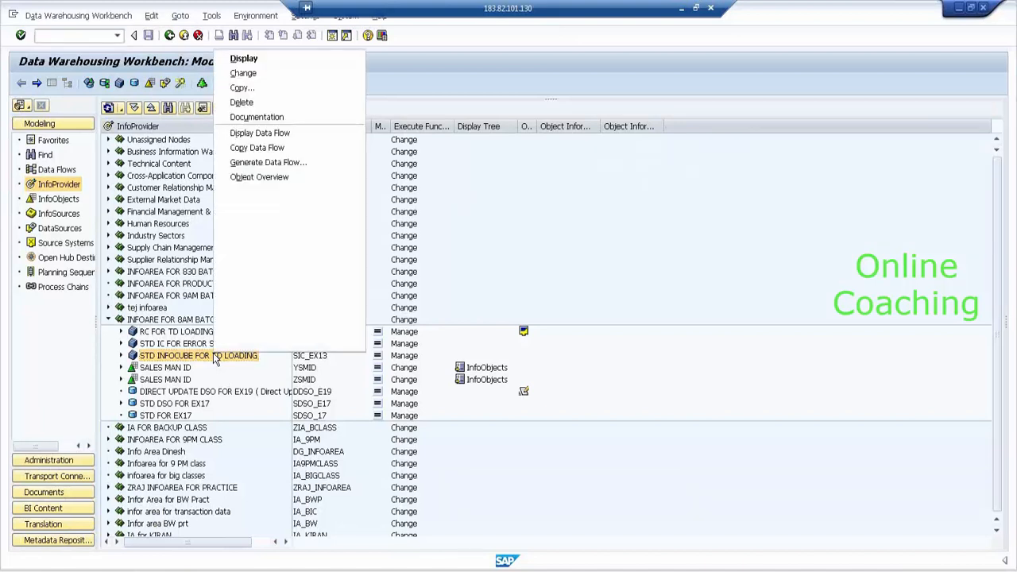
{"action": "mouse_move", "coordinate": [242, 334]}
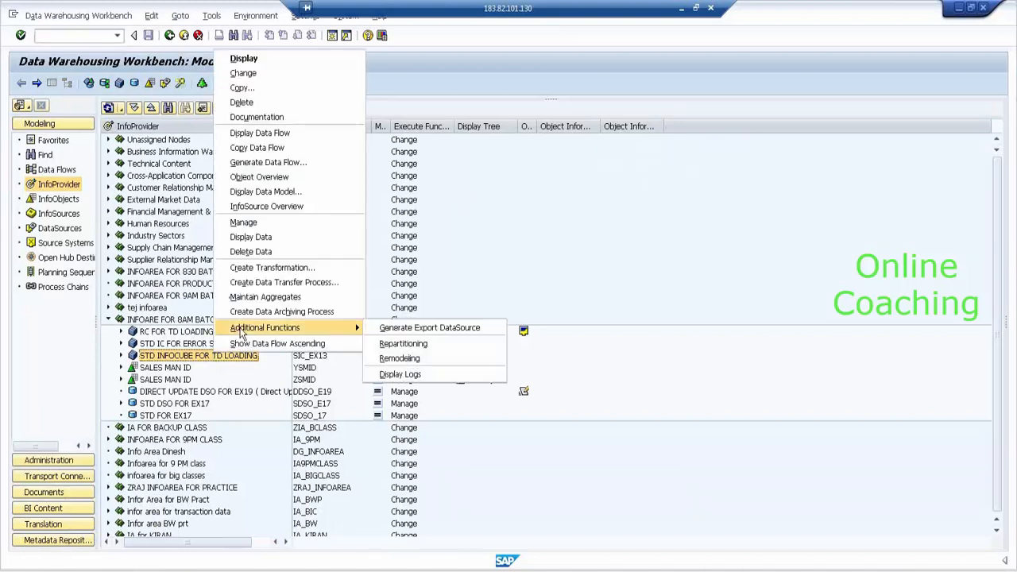
{"action": "left_click", "coordinate": [254, 296]}
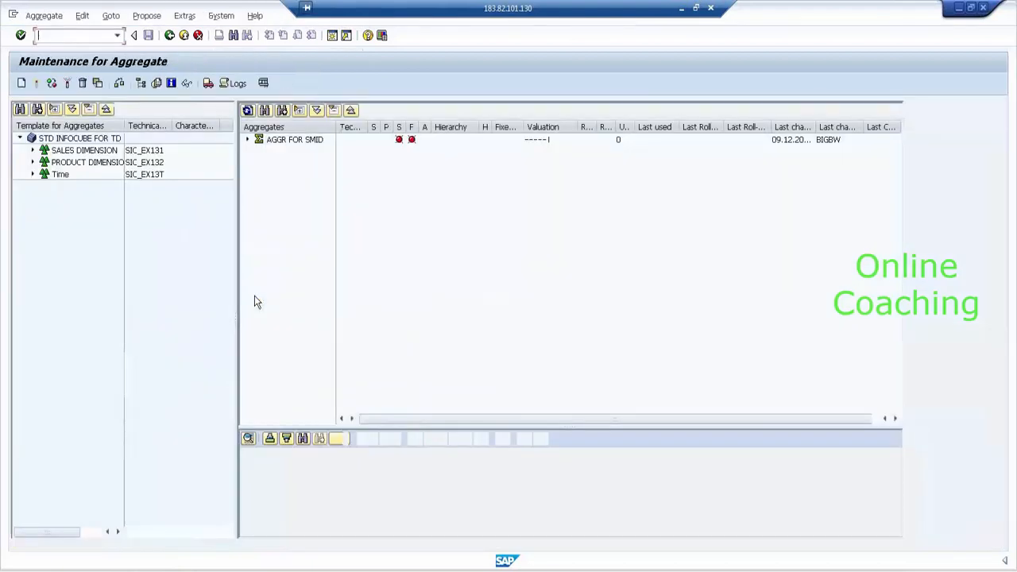
{"action": "left_click", "coordinate": [248, 140]}
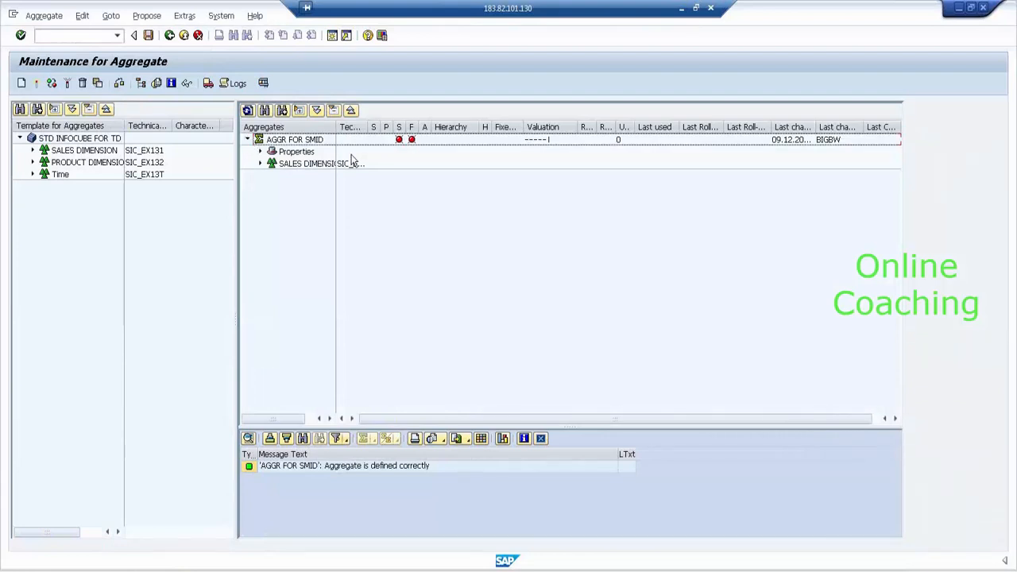
{"action": "left_click", "coordinate": [260, 163]}
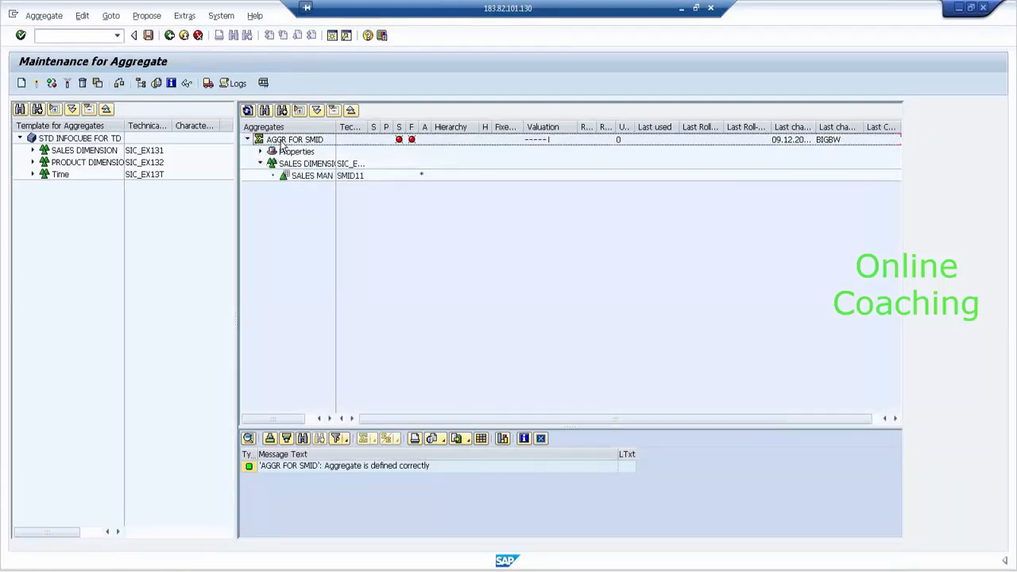
- Delete the AGGR FOR SMID aggregate and return to the Modeling InfoProvider list
{"action": "left_click", "coordinate": [284, 141]}
{"action": "right_click", "coordinate": [284, 143]}
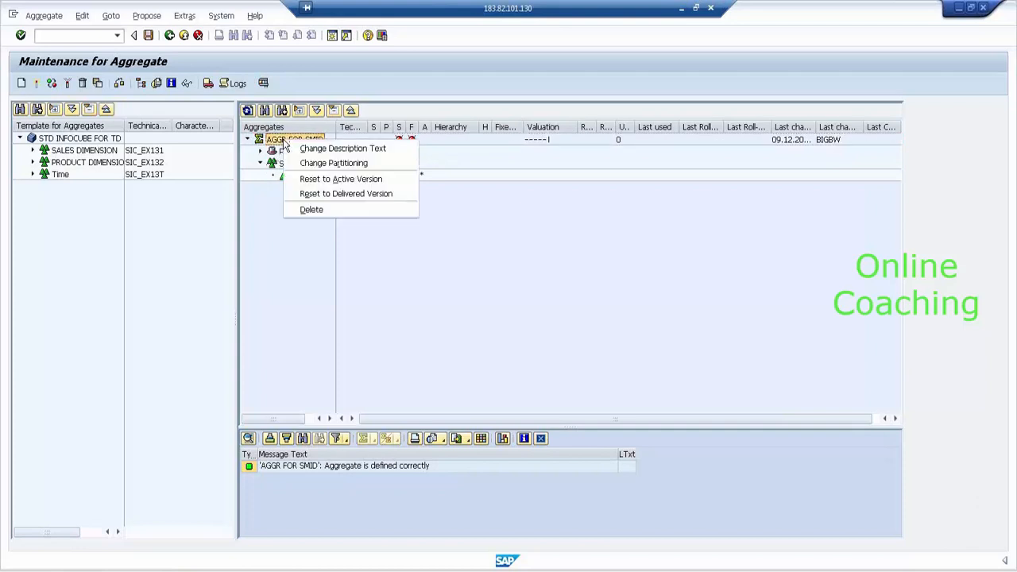
{"action": "left_click", "coordinate": [325, 209]}
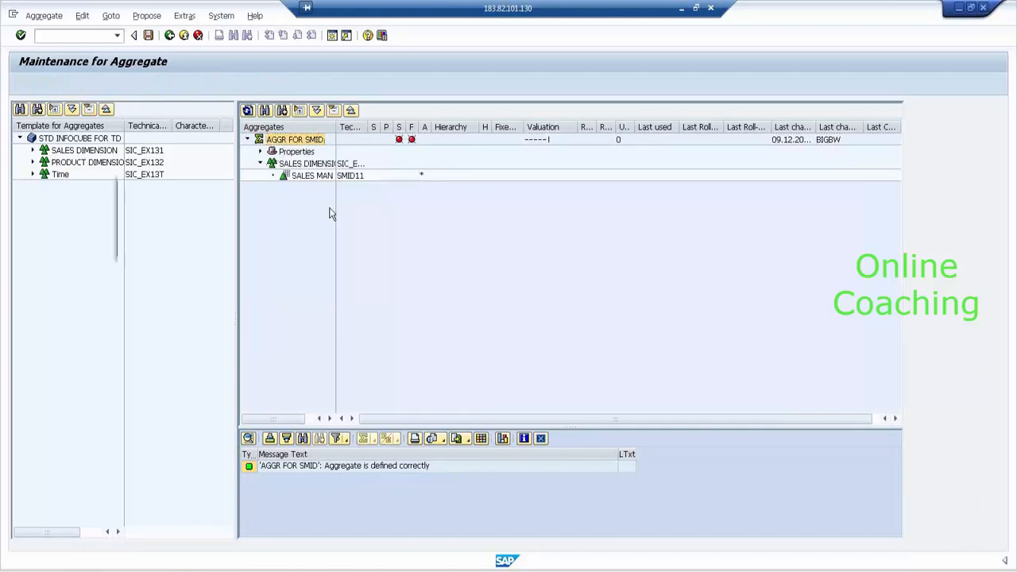
{"action": "left_click", "coordinate": [170, 248]}
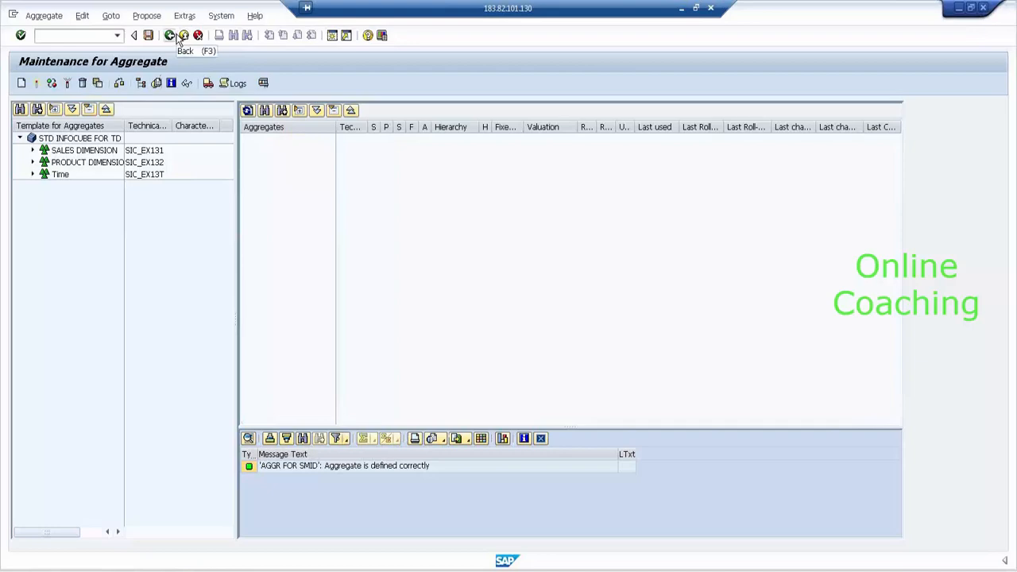
{"action": "left_click", "coordinate": [170, 36]}
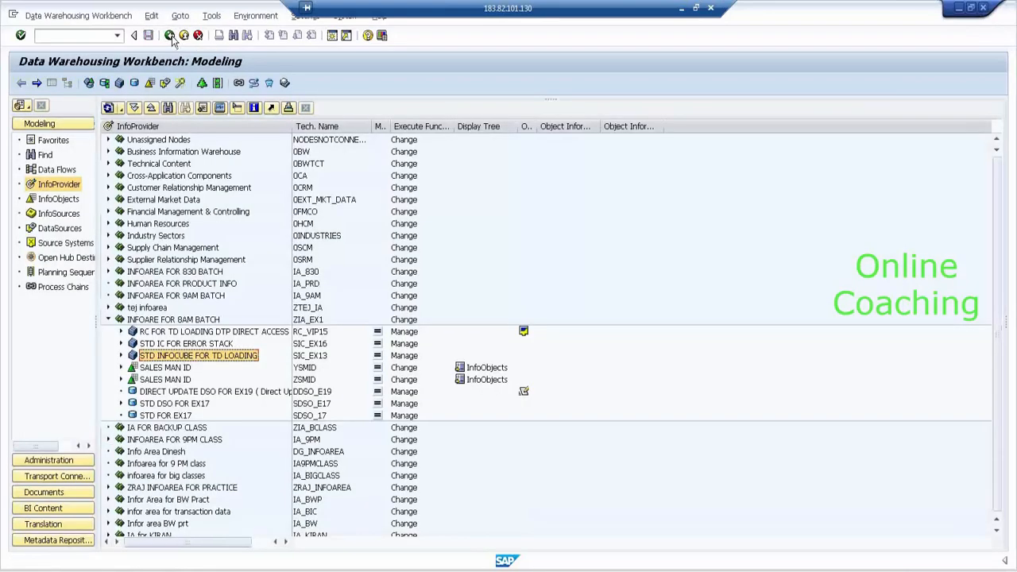
- Open aggregate maintenance for STD IC FOR ERROR STACK, choosing to define aggregates yourself
{"action": "left_click", "coordinate": [214, 345]}
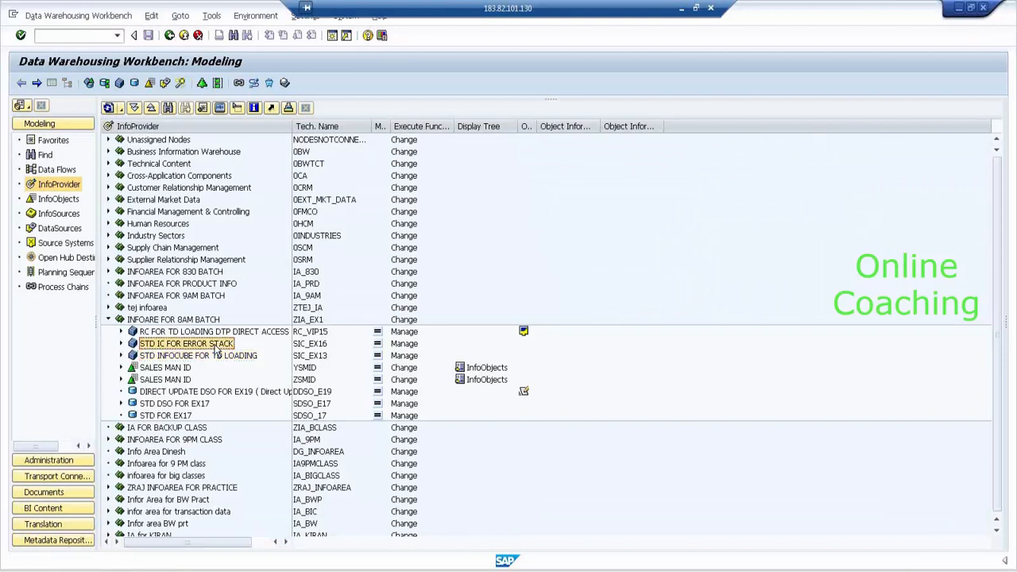
{"action": "right_click", "coordinate": [214, 349]}
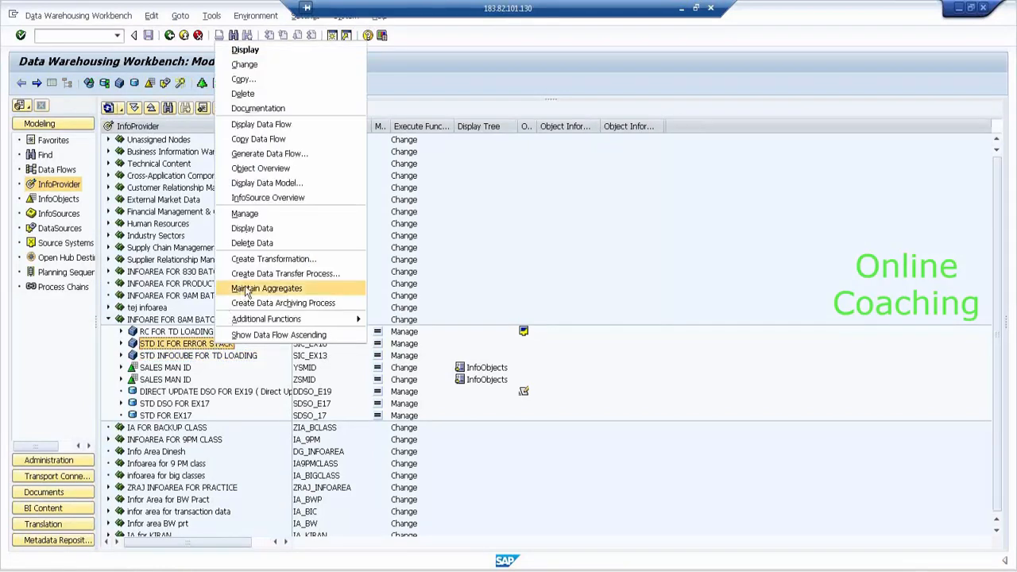
{"action": "left_click", "coordinate": [245, 285]}
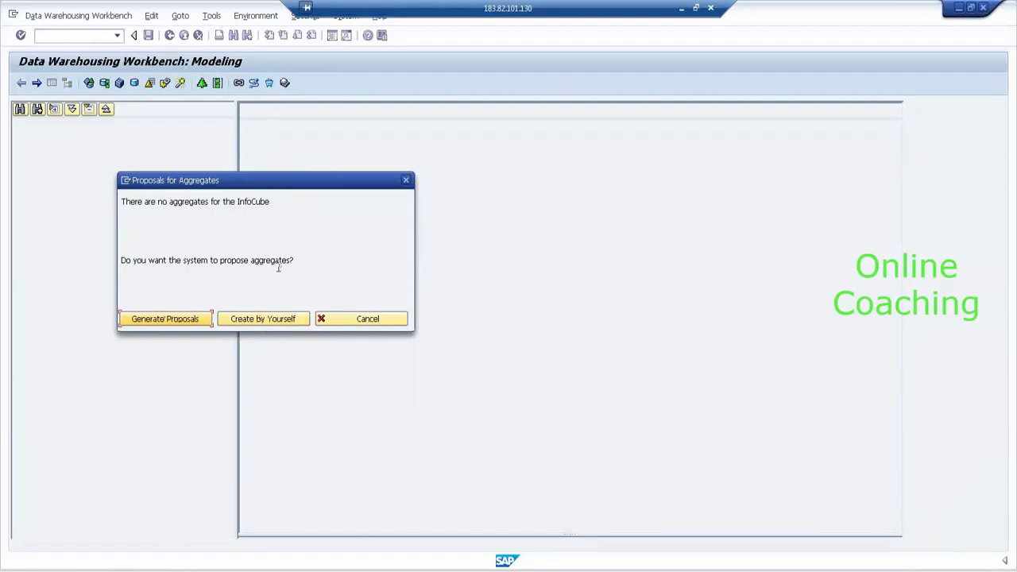
{"action": "left_click", "coordinate": [277, 320]}
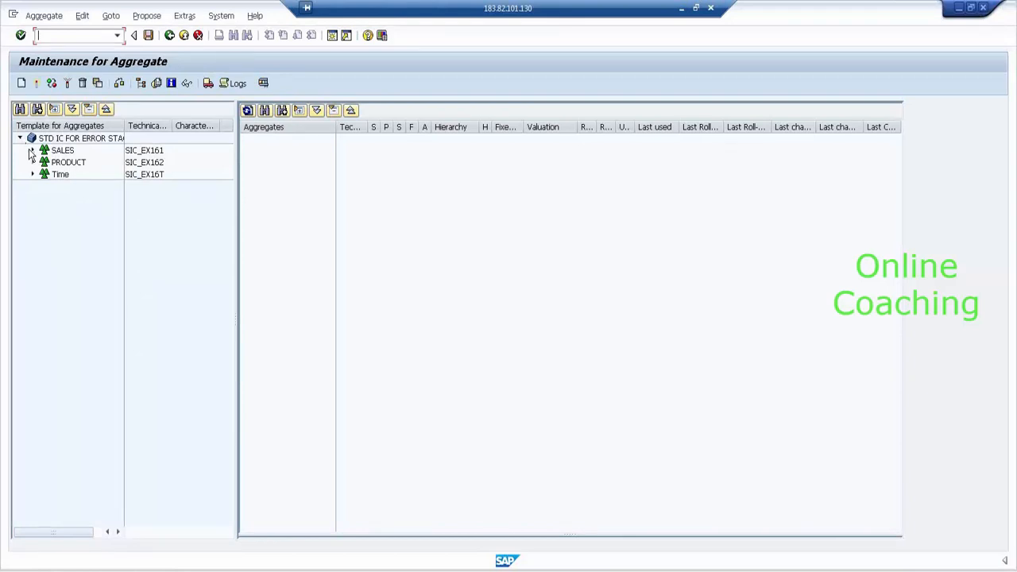
- Create aggregate AGGR_SMID on SALES MAN ID, with AGGR_SMID as short and long description
{"action": "left_click", "coordinate": [33, 151]}
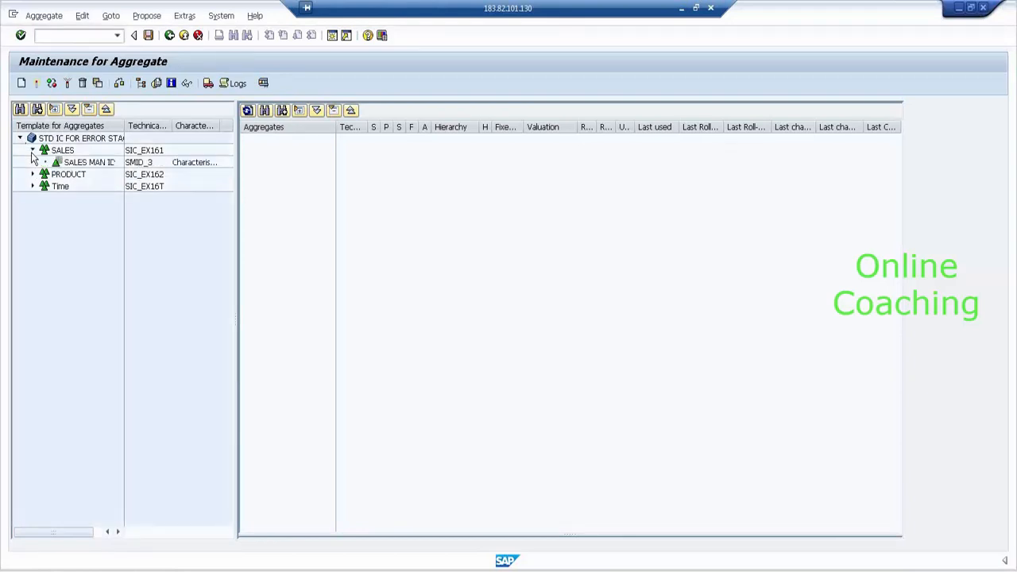
{"action": "left_click", "coordinate": [71, 163]}
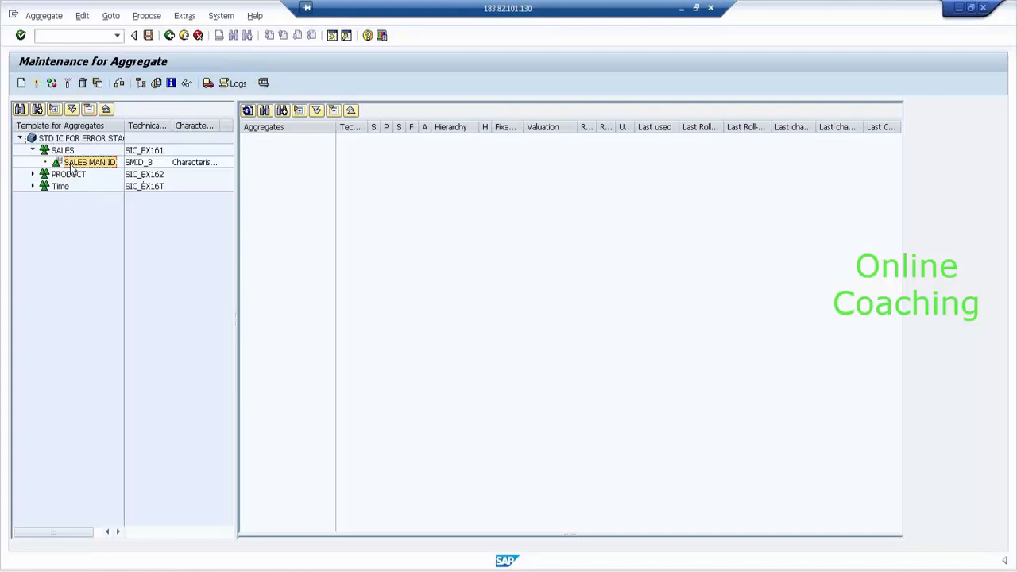
{"action": "left_click_drag", "start_coordinate": [70, 165], "coordinate": [259, 173]}
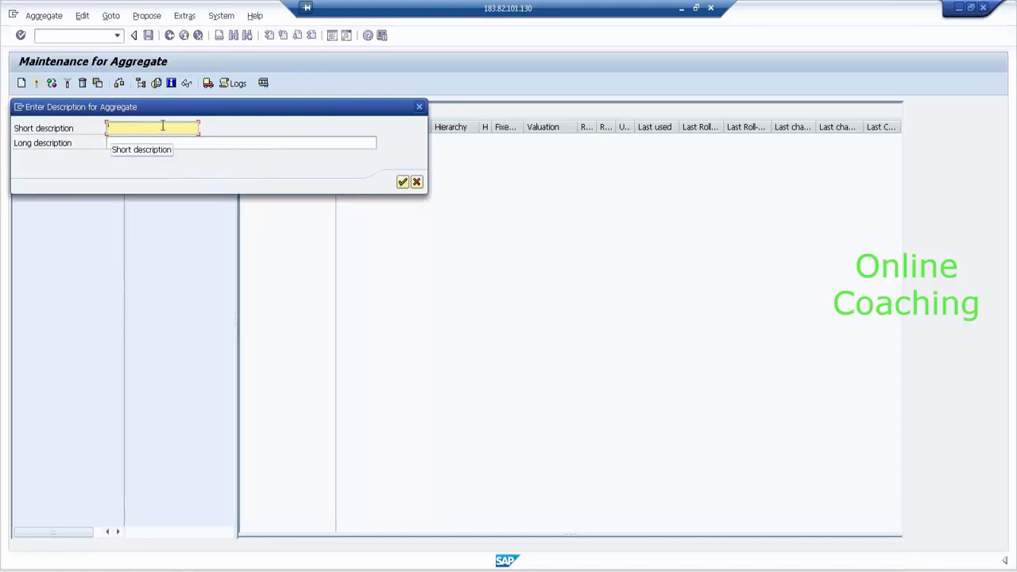
{"action": "type", "text": "AGGR_SMID"}
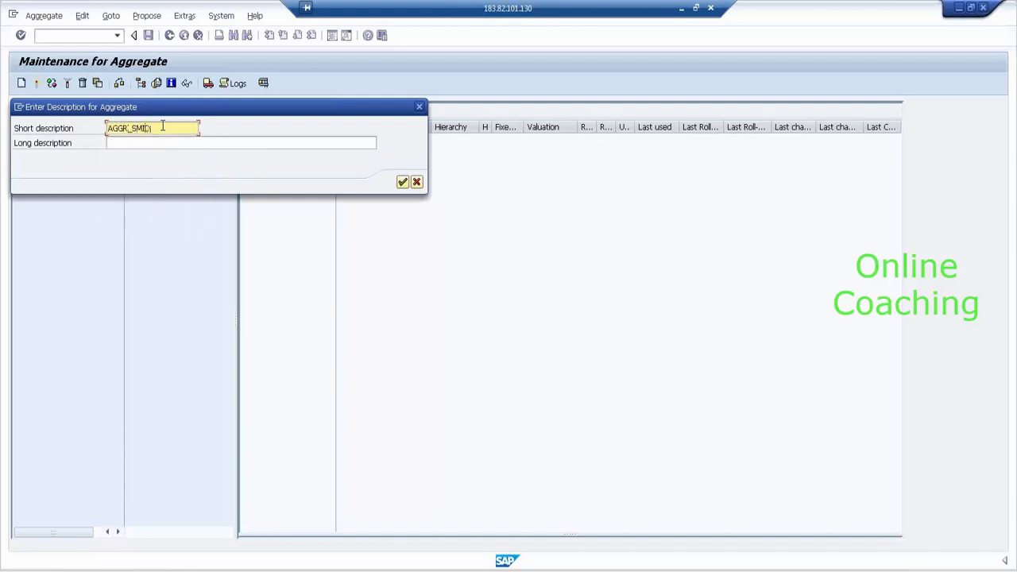
{"action": "double_click", "coordinate": [162, 126]}
{"action": "key", "text": "ctrl+c"}
{"action": "key", "text": "Tab"}
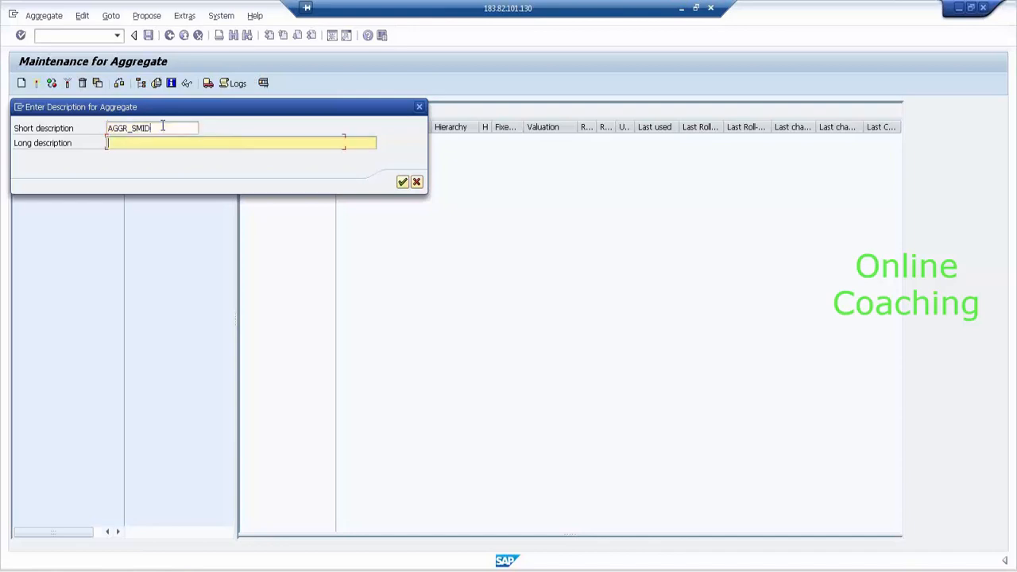
{"action": "key", "text": "ctrl+v"}
{"action": "key", "text": "Return"}
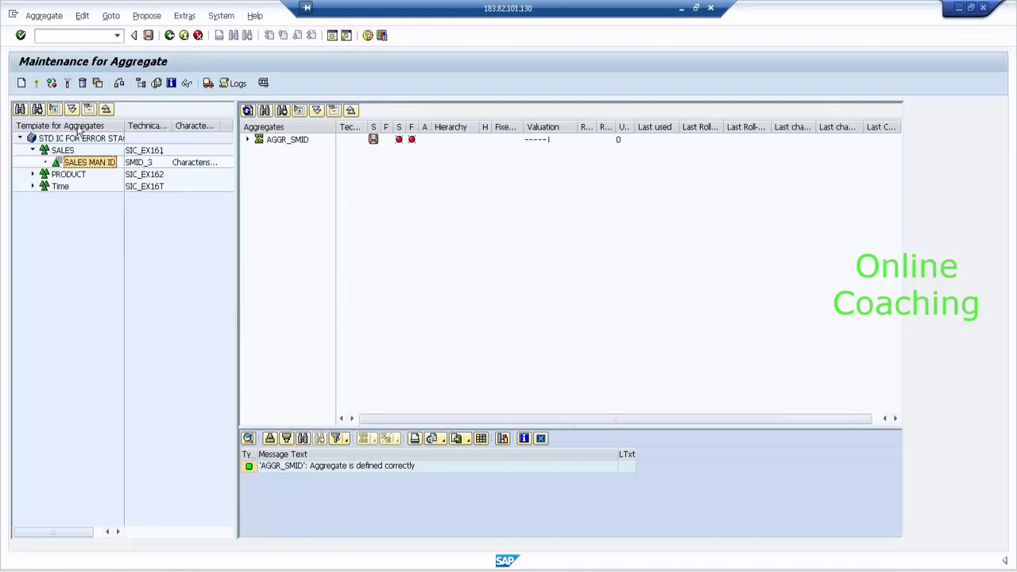
{"action": "left_click", "coordinate": [32, 174]}
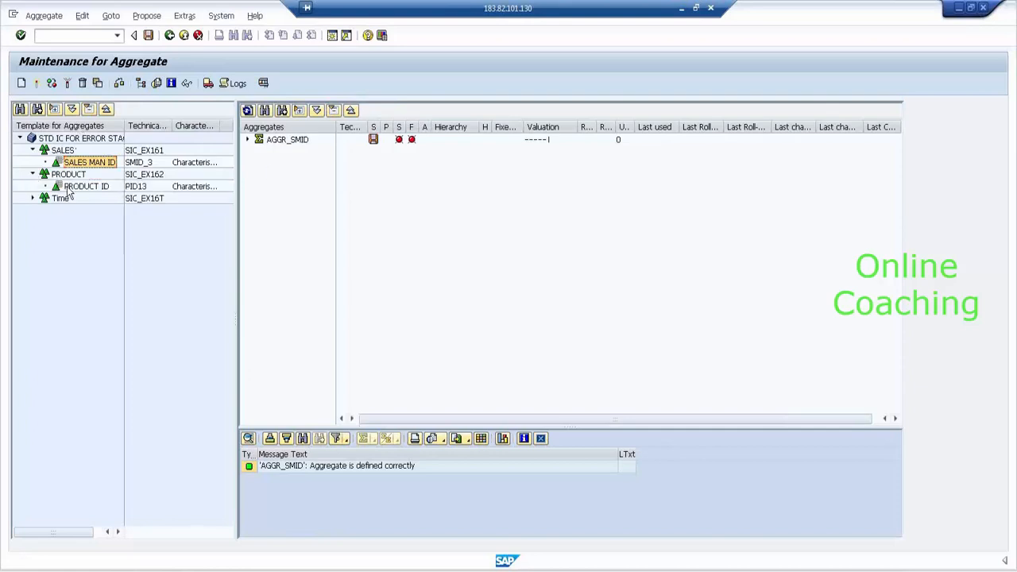
- Add PRODUCT ID as a second aggregate, using AGGR_PID as both short and long description
{"action": "left_click_drag", "start_coordinate": [75, 189], "coordinate": [288, 189]}
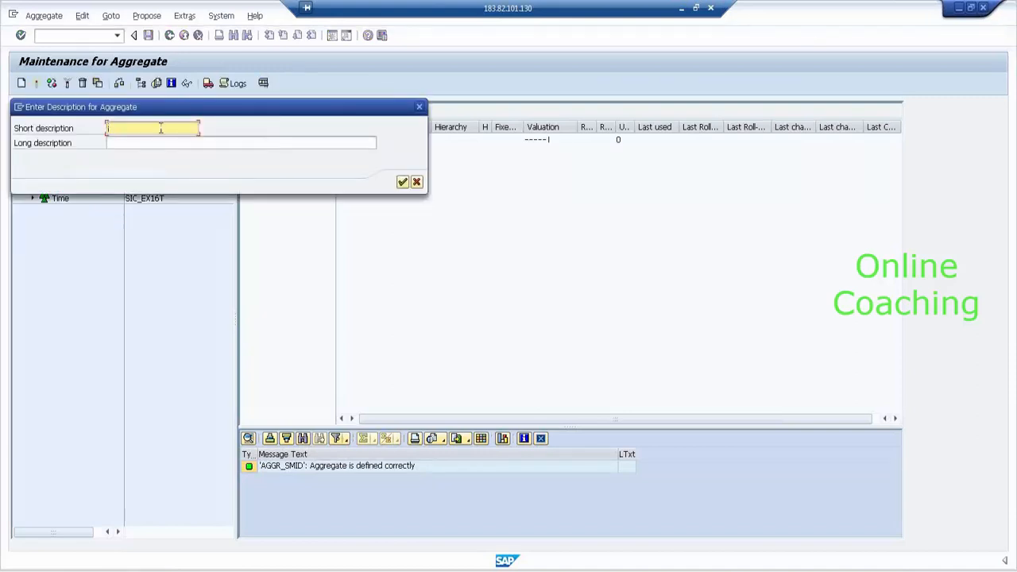
{"action": "type", "text": "AGG"}
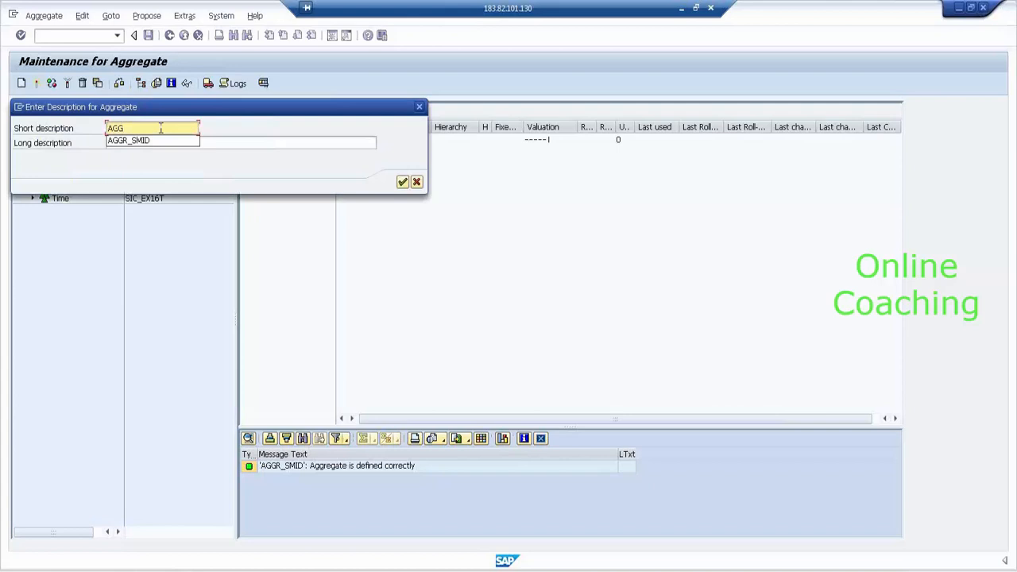
{"action": "type", "text": "R_FIC"}
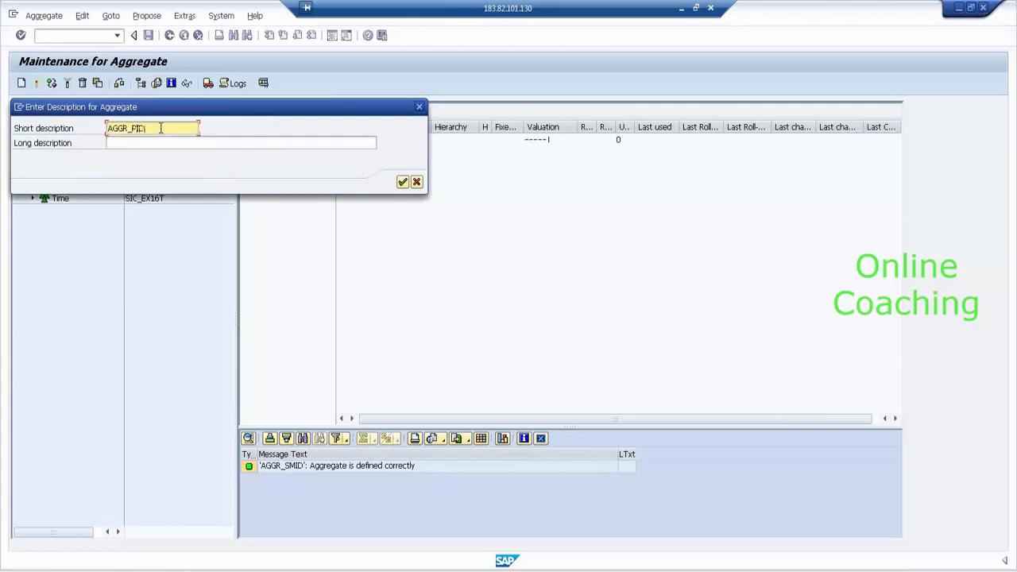
{"action": "key", "text": "ctrl+a"}
{"action": "key", "text": "ctrl+c"}
{"action": "key", "text": "Tab"}
{"action": "key", "text": "ctrl+v"}
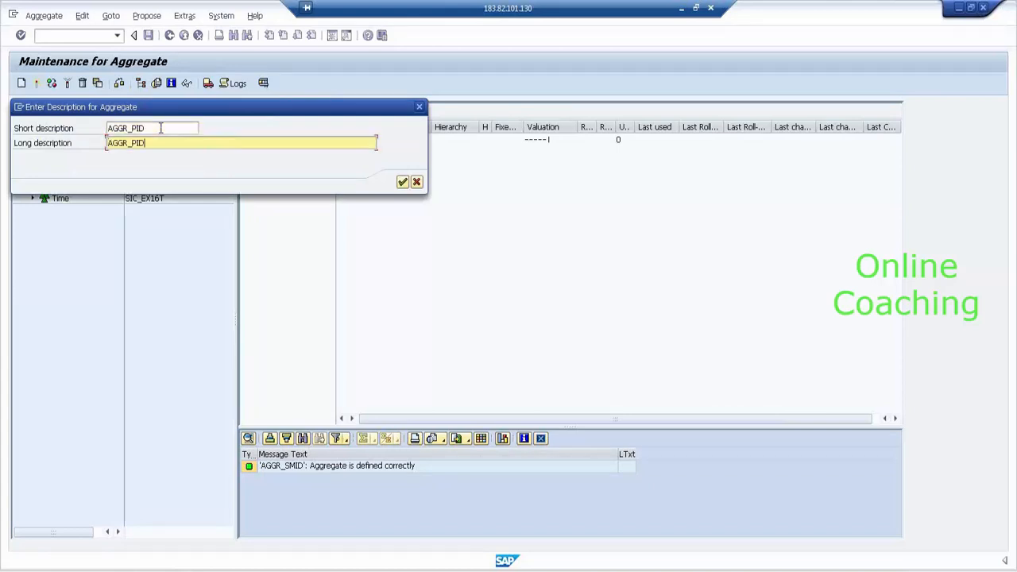
{"action": "key", "text": "Return"}
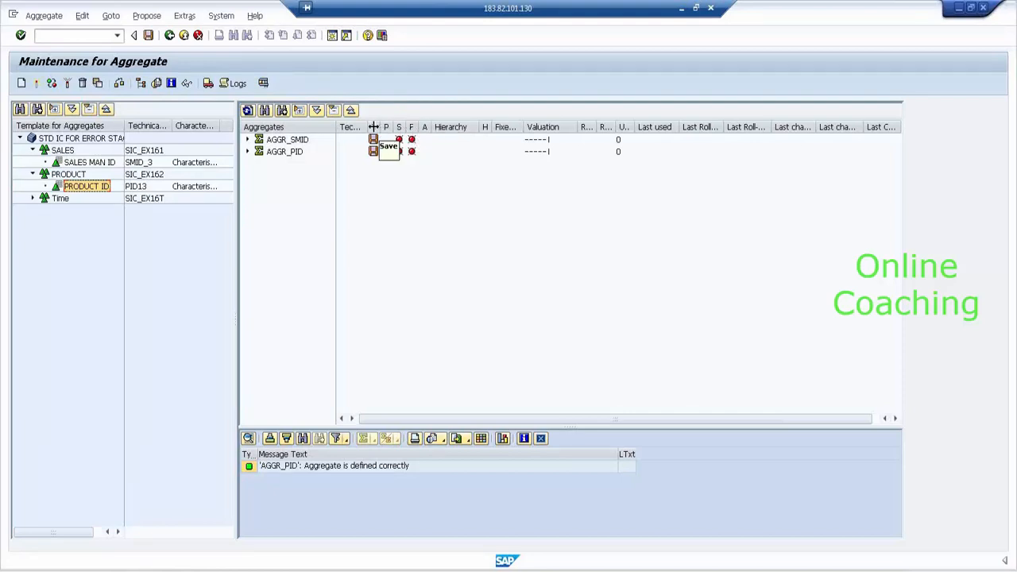
- Expand AGGR_SMID to confirm SALES MAN ID, widen the Aggregation / Selection Type column, then reselect AGGR_SMID
{"action": "left_click", "coordinate": [248, 139]}
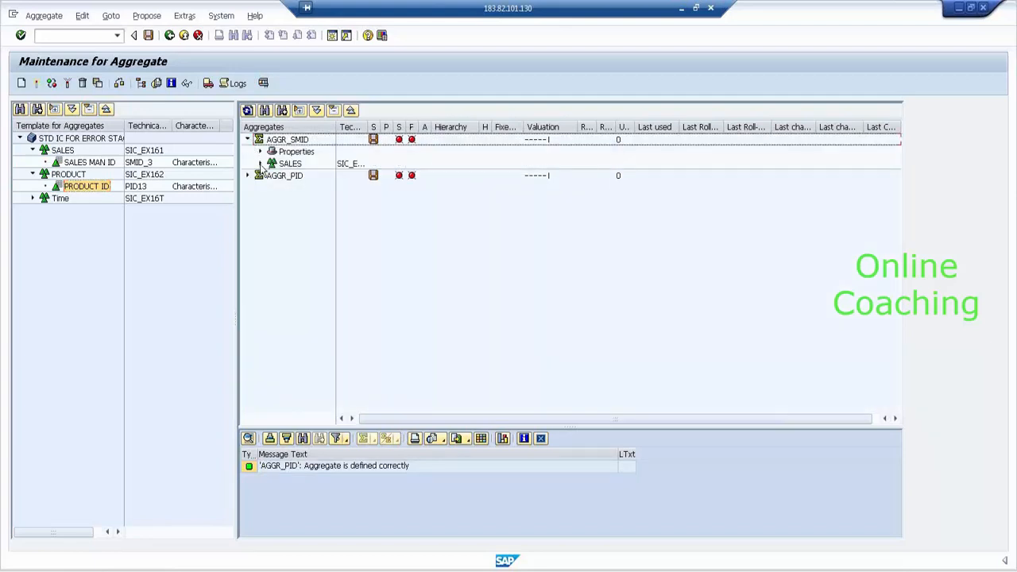
{"action": "left_click", "coordinate": [260, 164]}
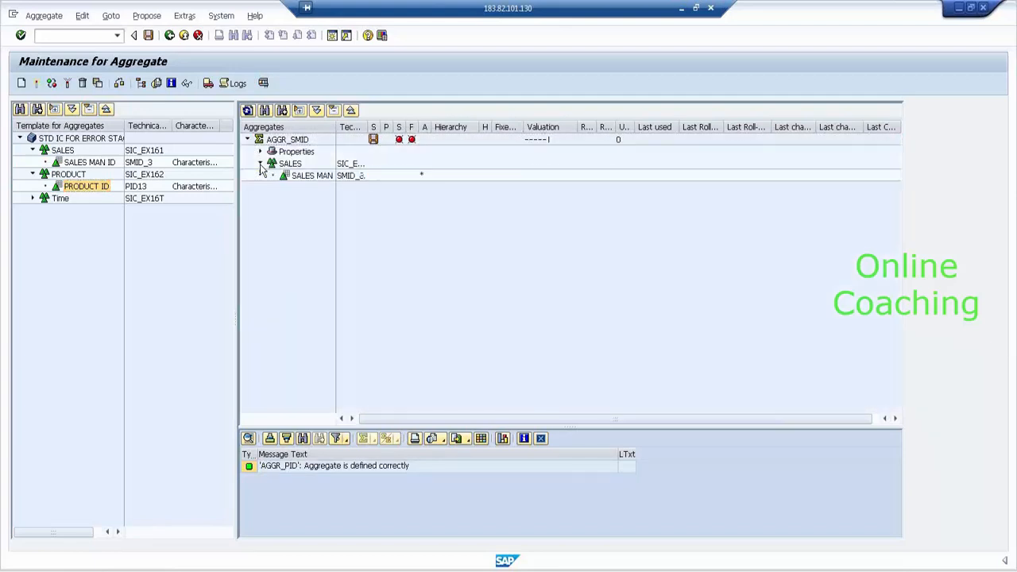
{"action": "left_click", "coordinate": [312, 178]}
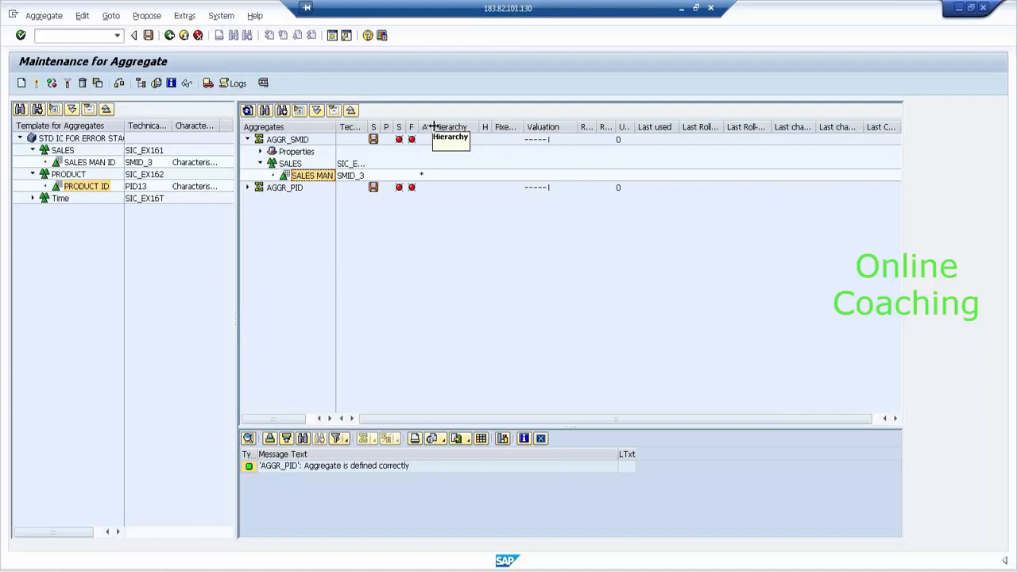
{"action": "left_click_drag", "start_coordinate": [432, 127], "coordinate": [540, 126]}
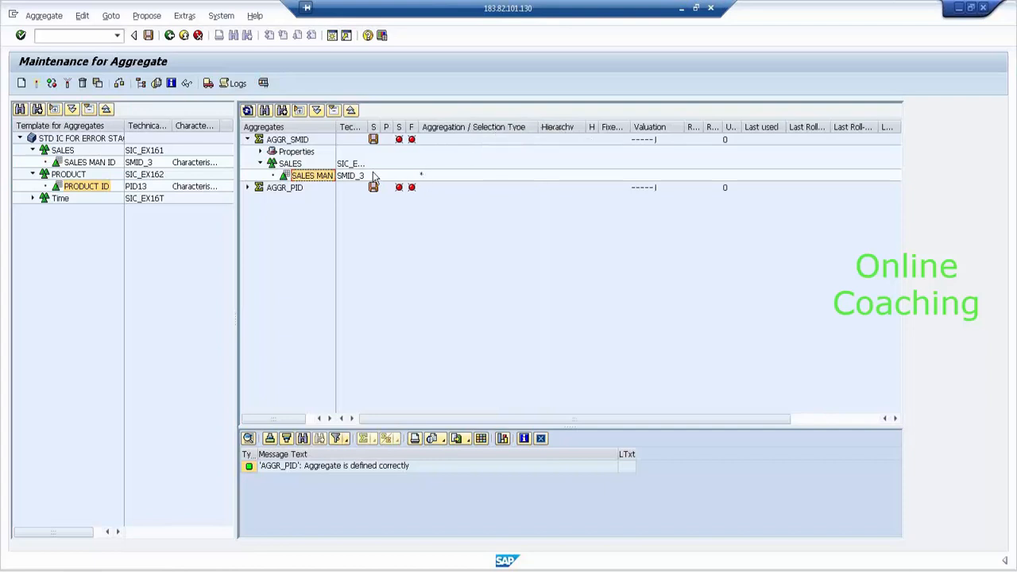
{"action": "left_click", "coordinate": [261, 164]}
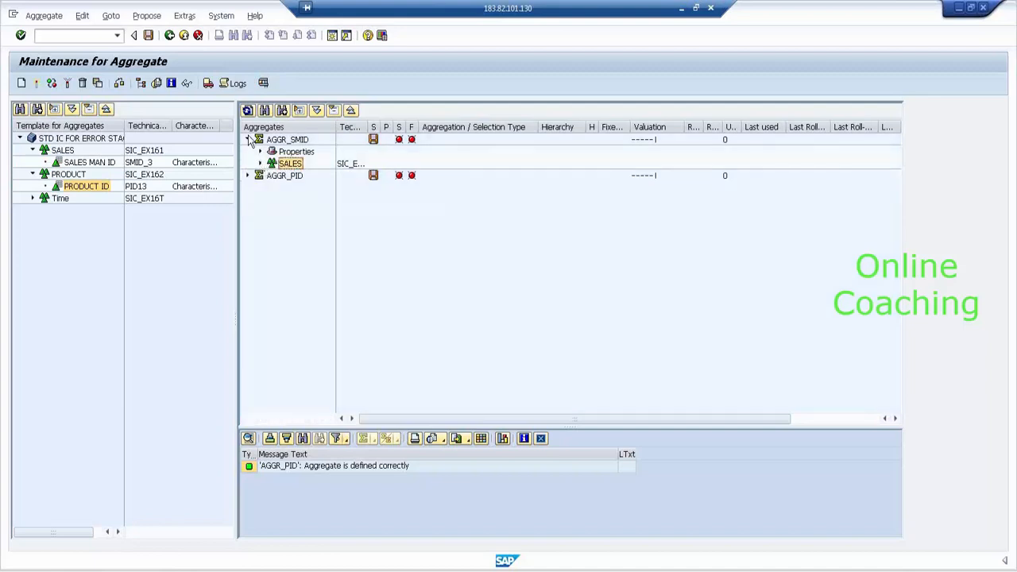
{"action": "left_click", "coordinate": [247, 139]}
{"action": "left_click", "coordinate": [285, 141]}
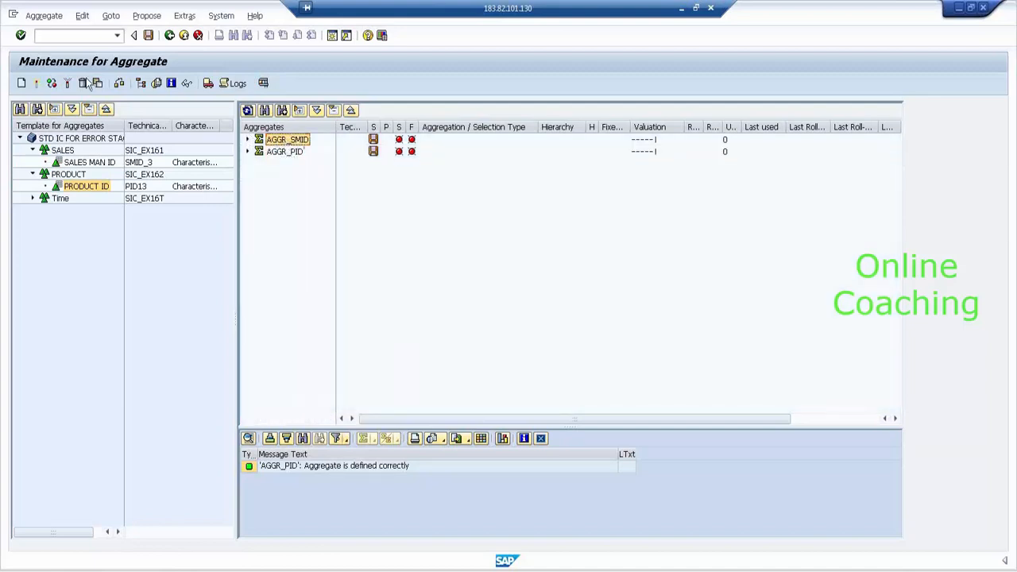
- Activate AGGR_SMID and fill it with an immediate aggregation job, refreshing until done
{"action": "left_click", "coordinate": [36, 84]}
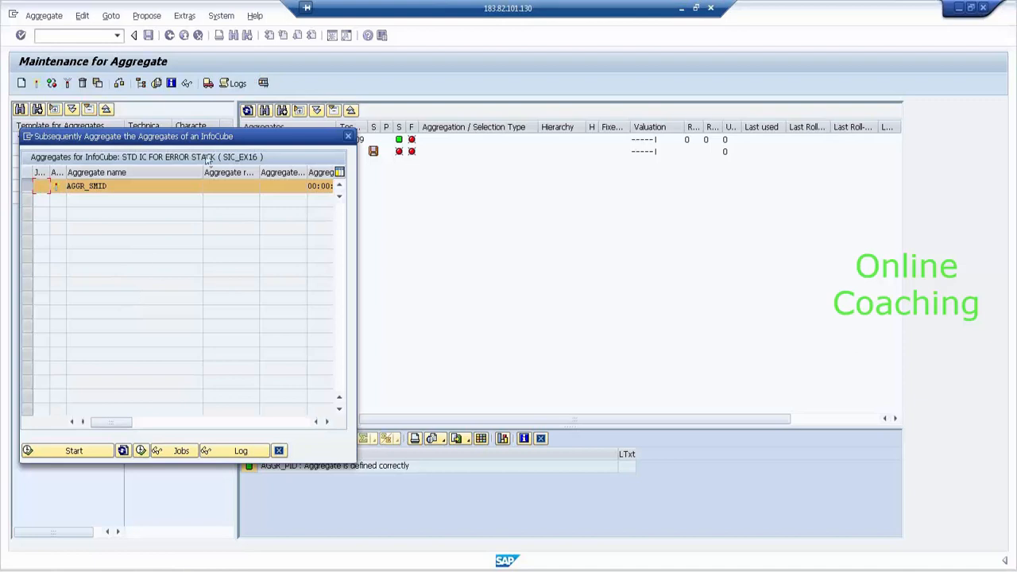
{"action": "left_click_drag", "start_coordinate": [226, 137], "coordinate": [423, 224]}
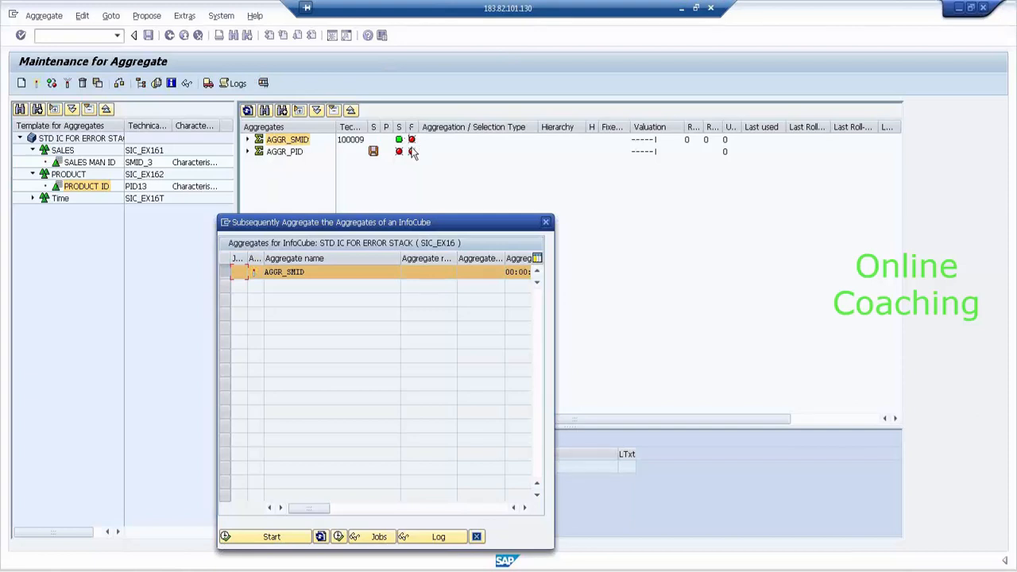
{"action": "left_click", "coordinate": [294, 545]}
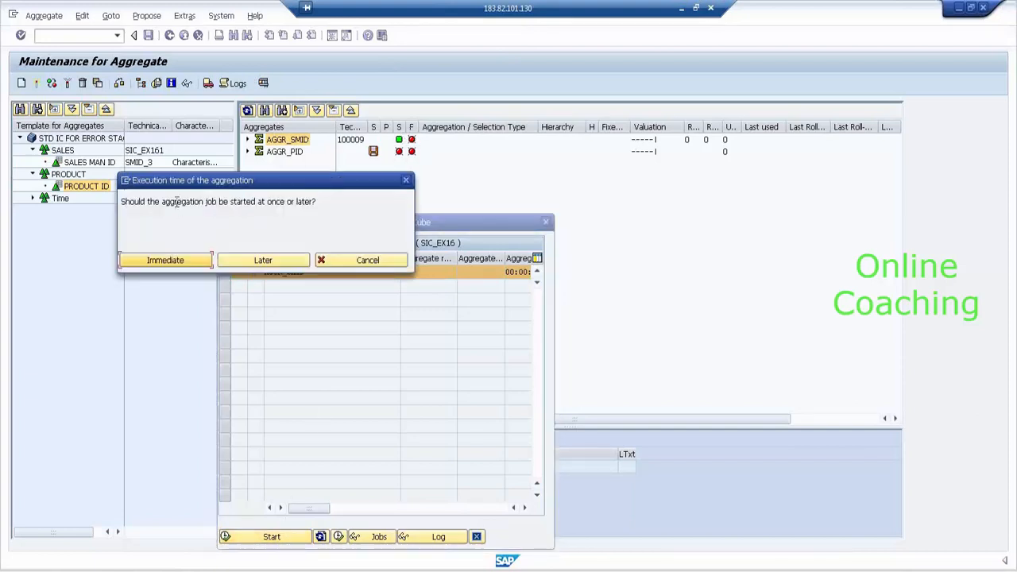
{"action": "left_click", "coordinate": [182, 266]}
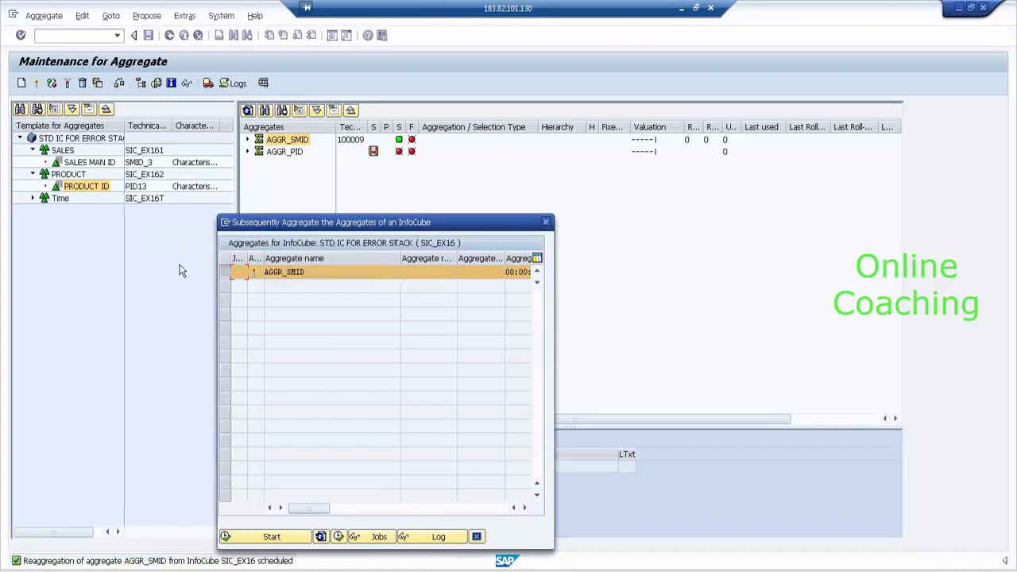
{"action": "left_click", "coordinate": [287, 537]}
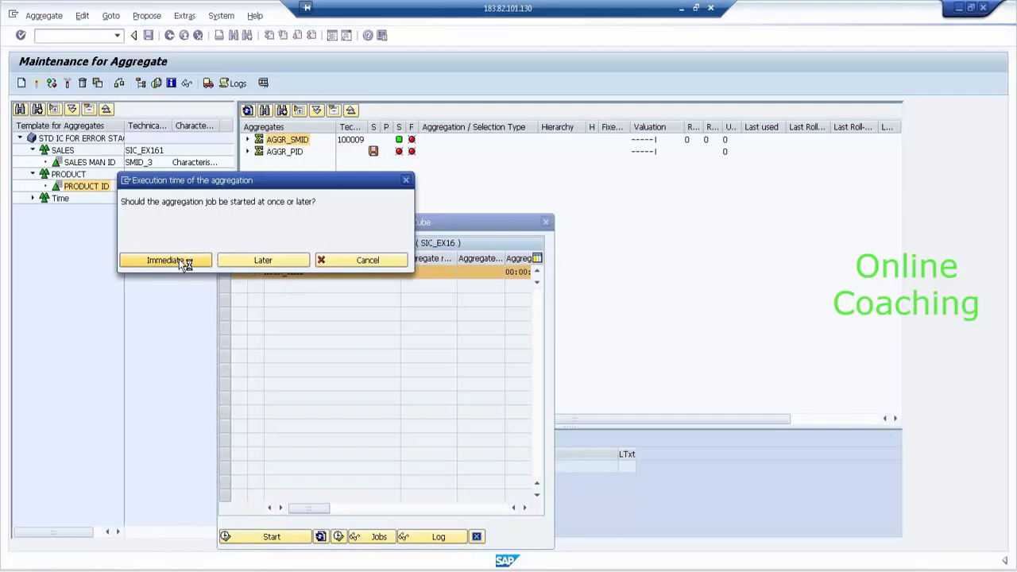
{"action": "left_click", "coordinate": [180, 261]}
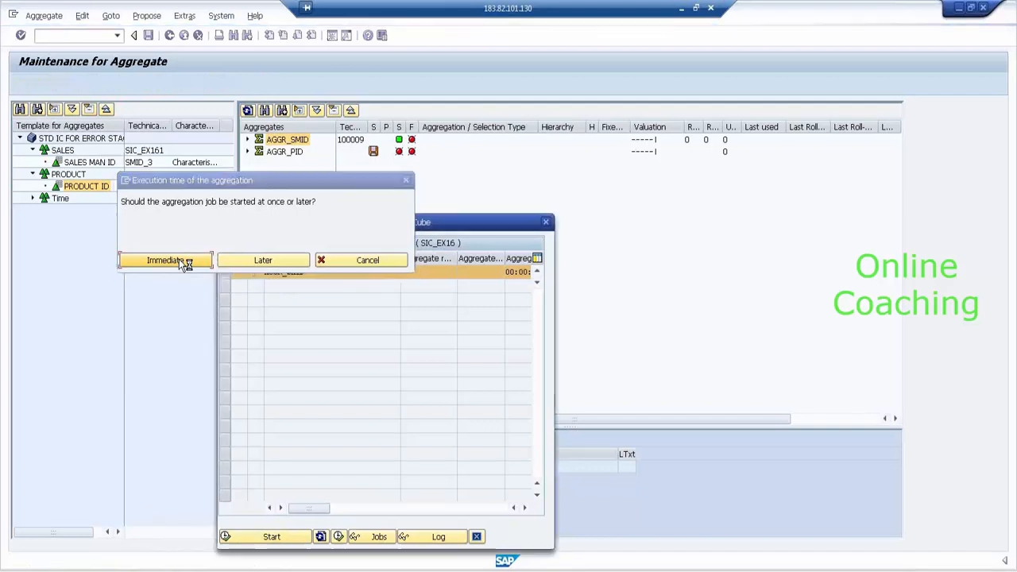
{"action": "left_click", "coordinate": [321, 538]}
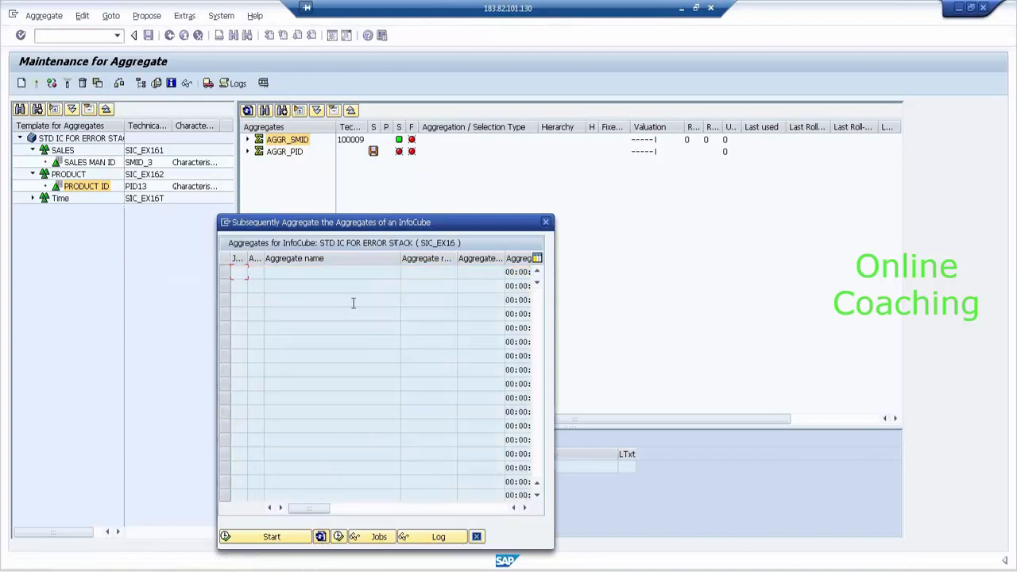
{"action": "left_click", "coordinate": [546, 223]}
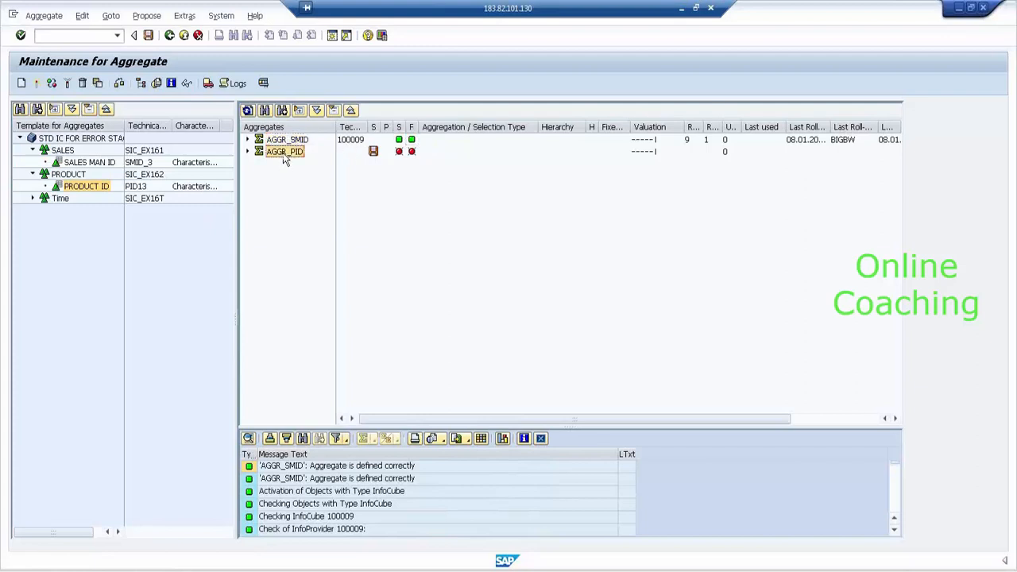
- Activate and fill AGGR_PID with an immediate job, refresh the list, and close the reaggregation window
{"action": "left_click", "coordinate": [37, 84]}
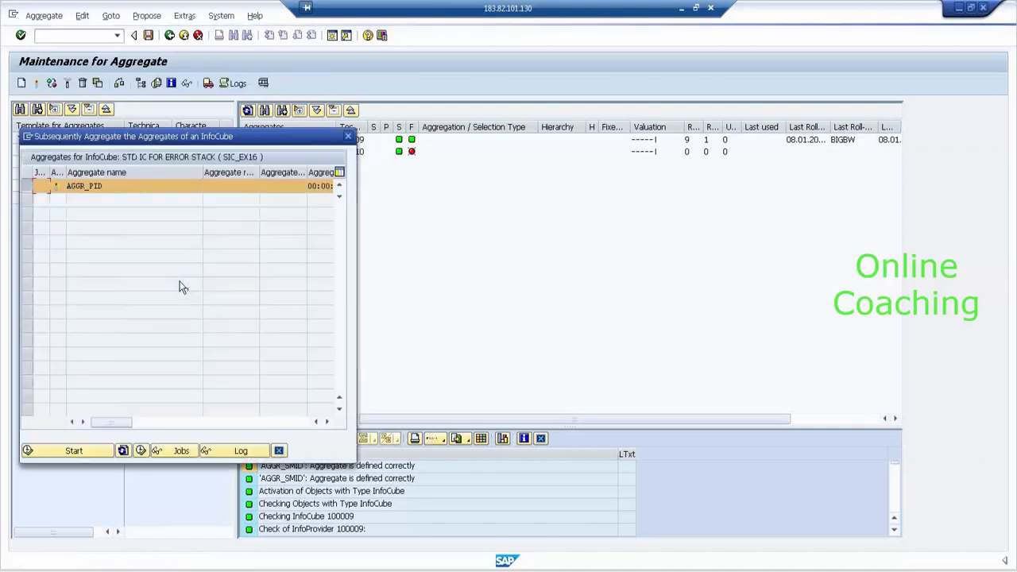
{"action": "left_click", "coordinate": [89, 451]}
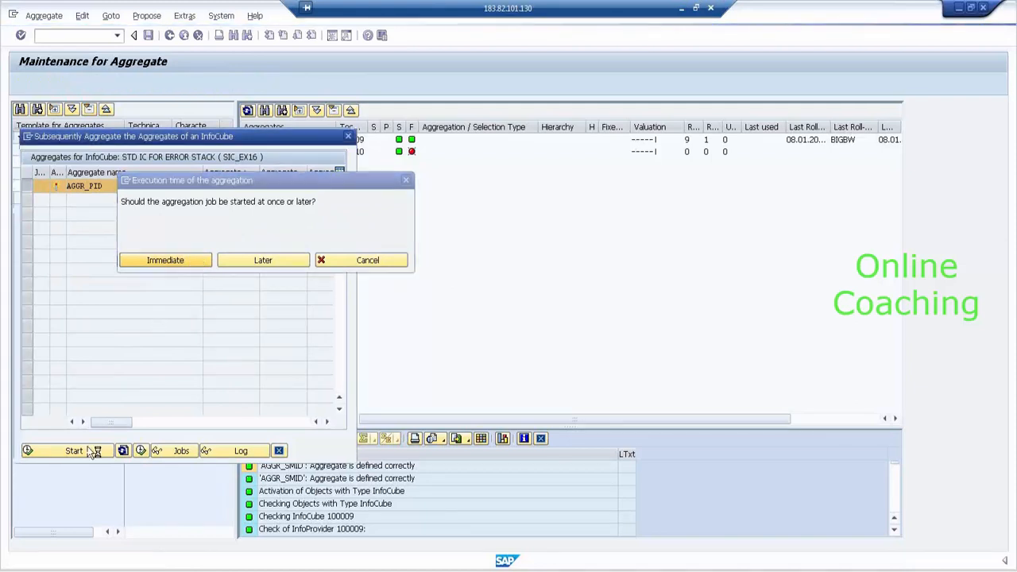
{"action": "key", "text": "Return"}
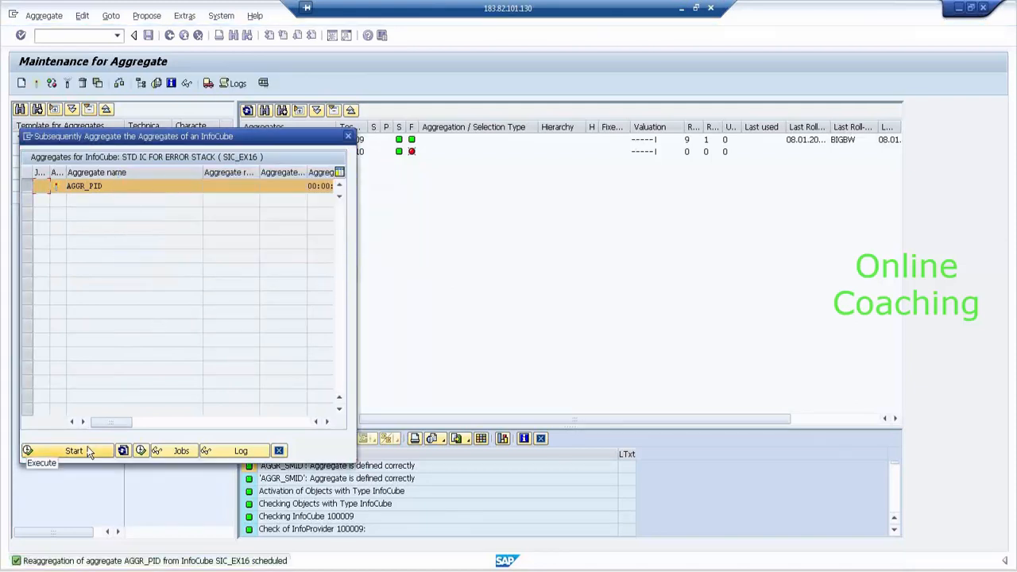
{"action": "left_click", "coordinate": [89, 451]}
{"action": "left_click", "coordinate": [188, 261]}
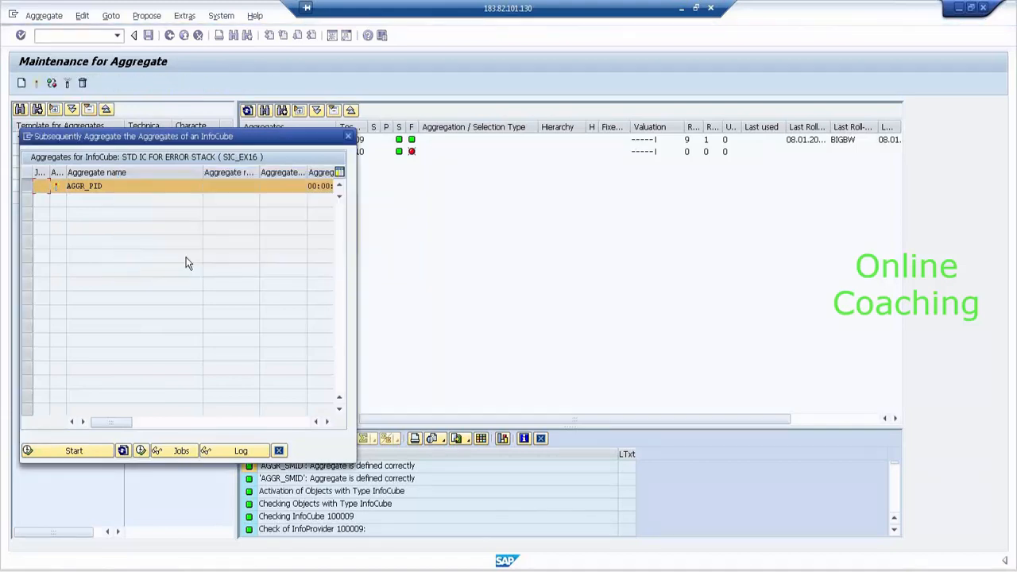
{"action": "left_click", "coordinate": [123, 452]}
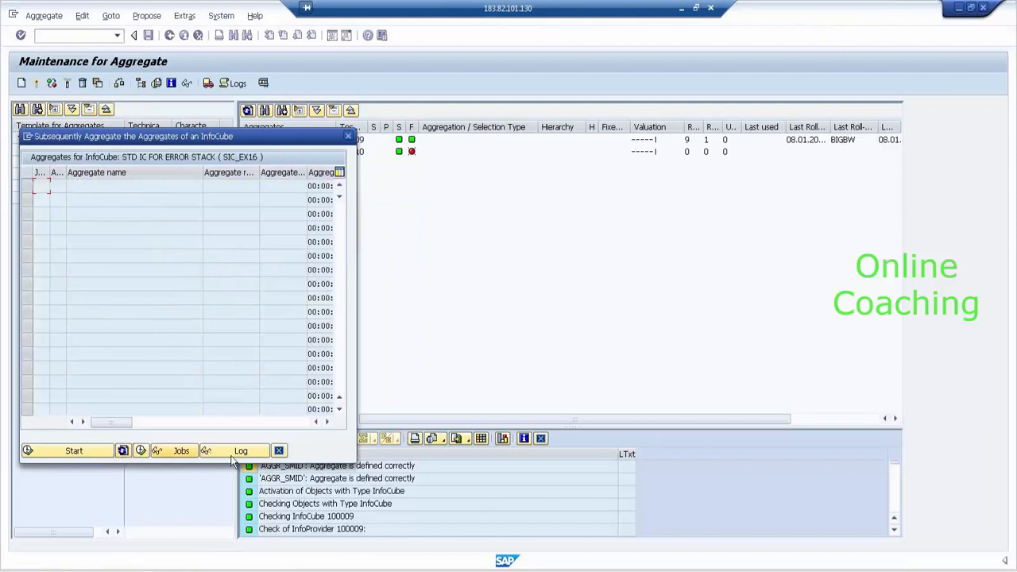
{"action": "left_click", "coordinate": [279, 451]}
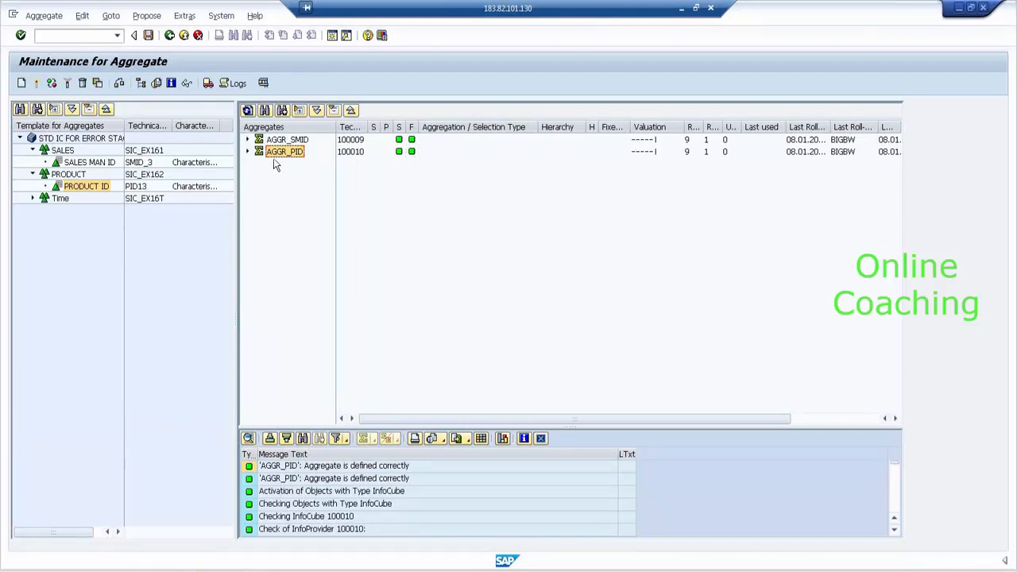
- Display AGGR_PID's aggregate data with selected output fields, then back out to aggregate maintenance
{"action": "left_click", "coordinate": [186, 84]}
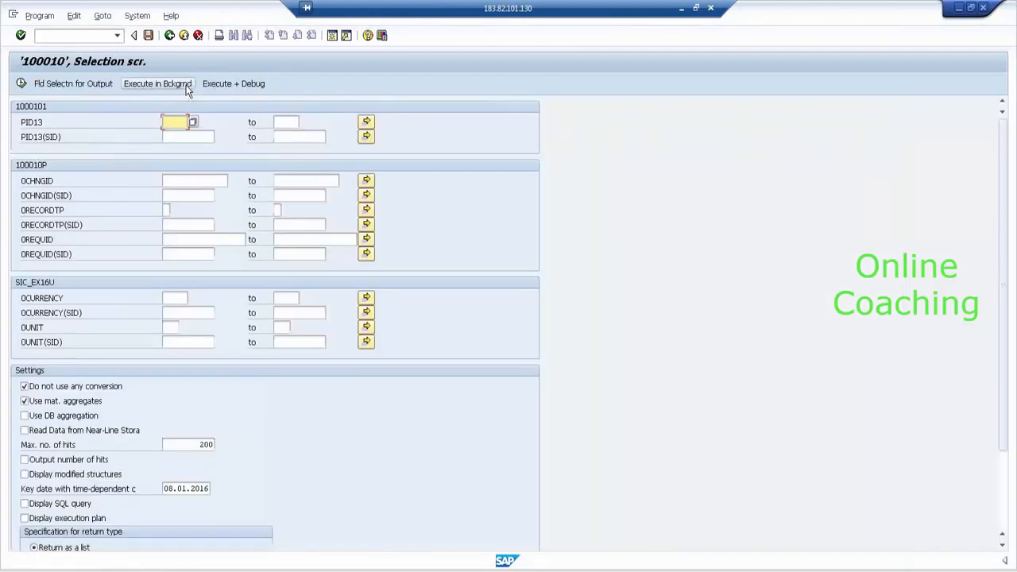
{"action": "left_click", "coordinate": [69, 83]}
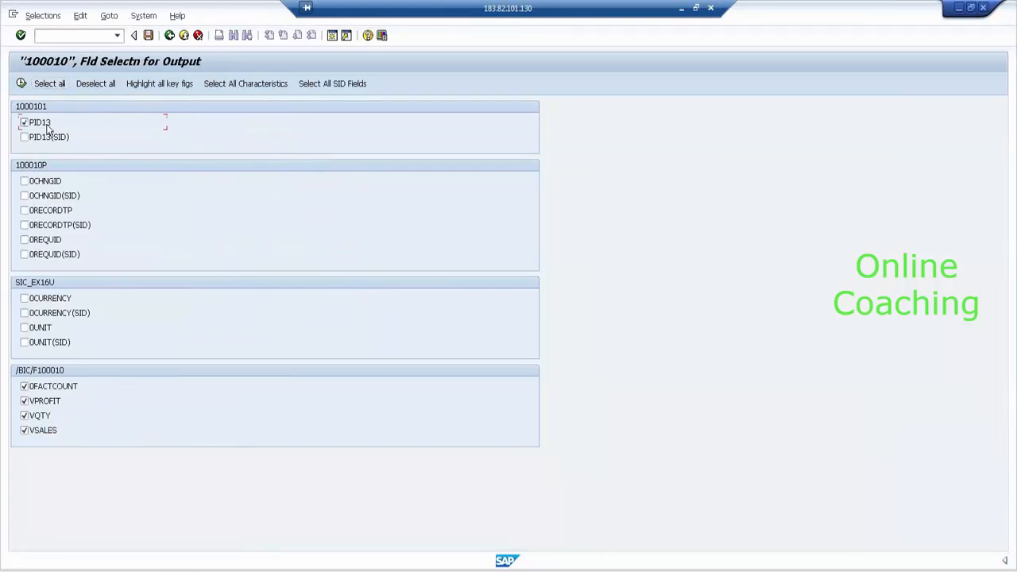
{"action": "left_click", "coordinate": [21, 85]}
{"action": "left_click", "coordinate": [21, 85]}
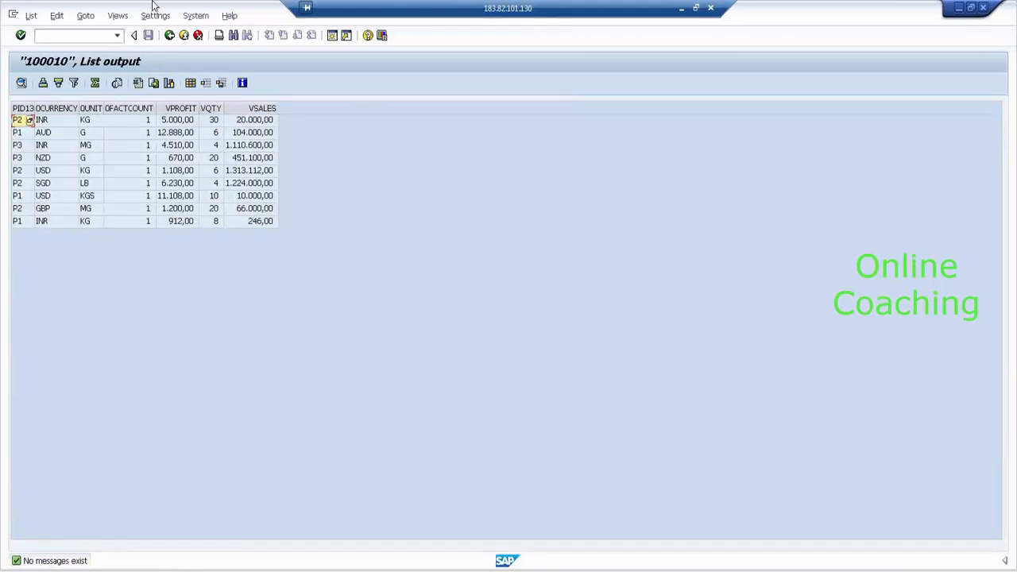
{"action": "left_click", "coordinate": [169, 35]}
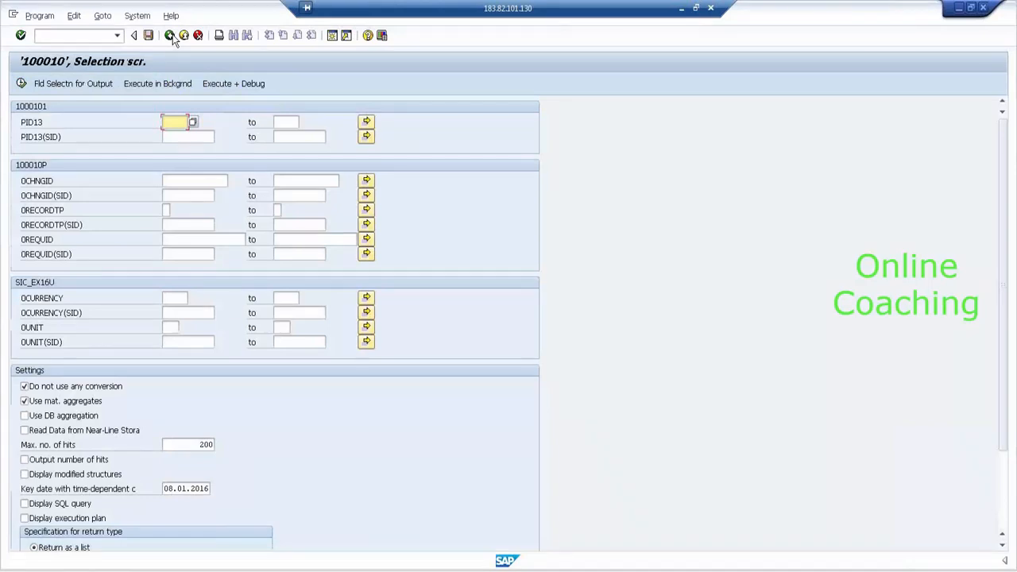
{"action": "left_click", "coordinate": [169, 36]}
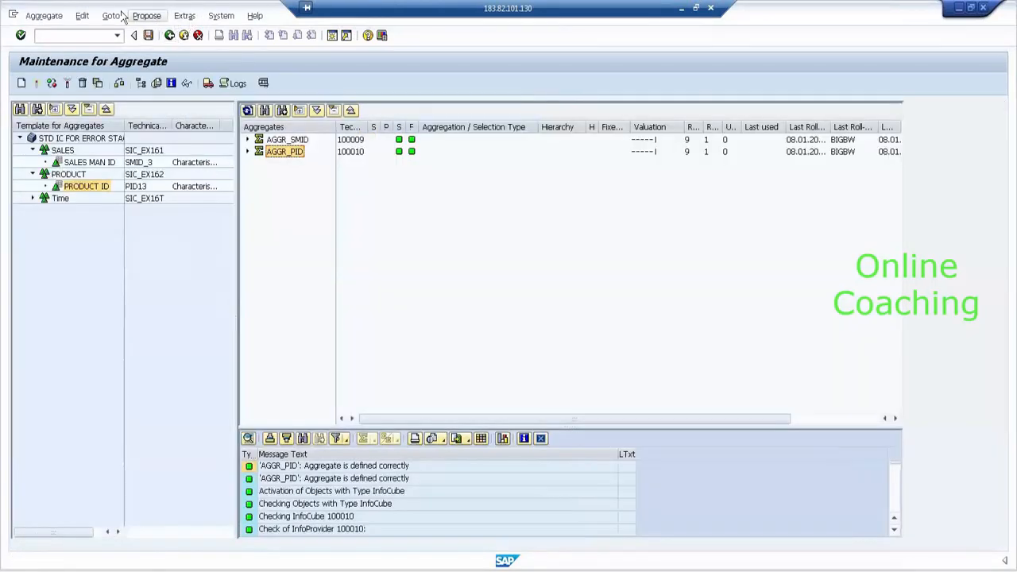
- Reopen the aggregate data display and list aggregate 100010's nine rows of product, profit, quantity, sales
{"action": "left_click", "coordinate": [112, 16]}
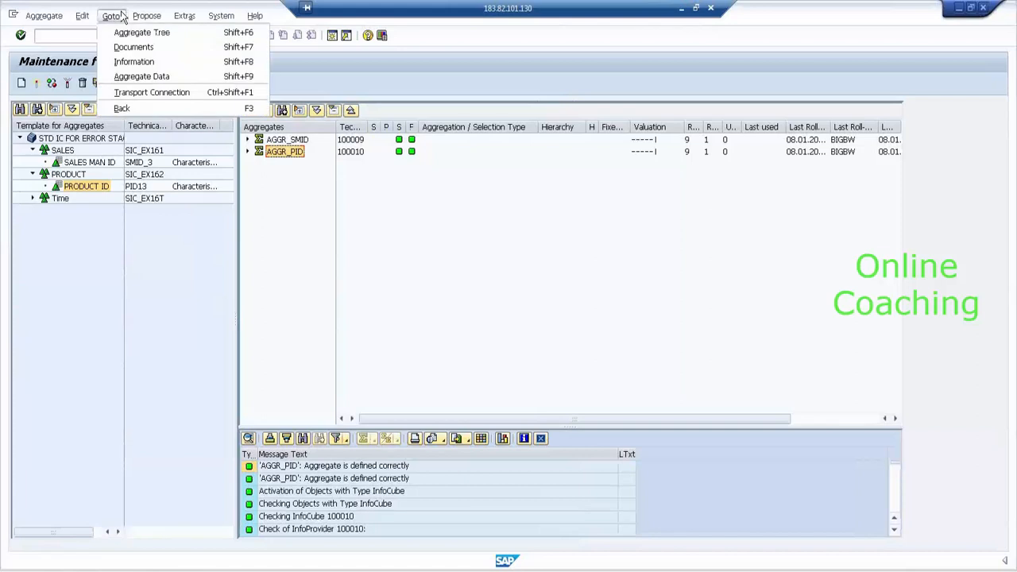
{"action": "left_click", "coordinate": [143, 76]}
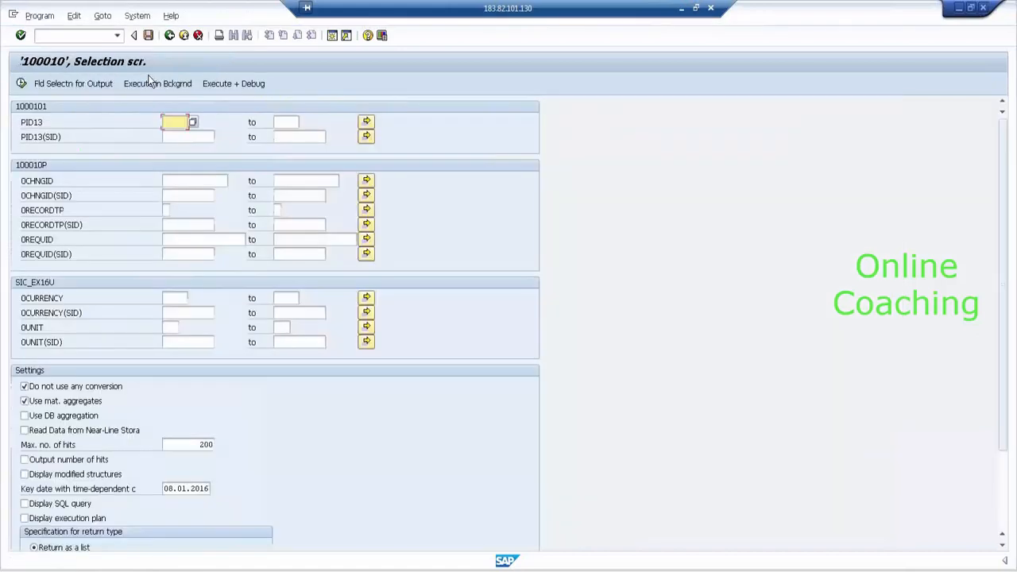
{"action": "left_click", "coordinate": [100, 83]}
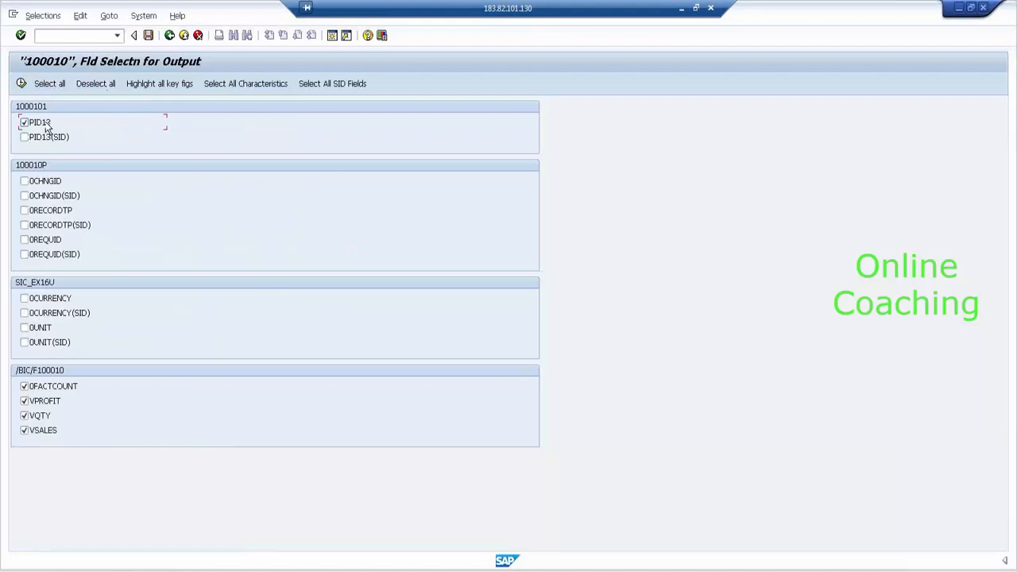
{"action": "left_click", "coordinate": [20, 83]}
{"action": "left_click", "coordinate": [22, 84]}
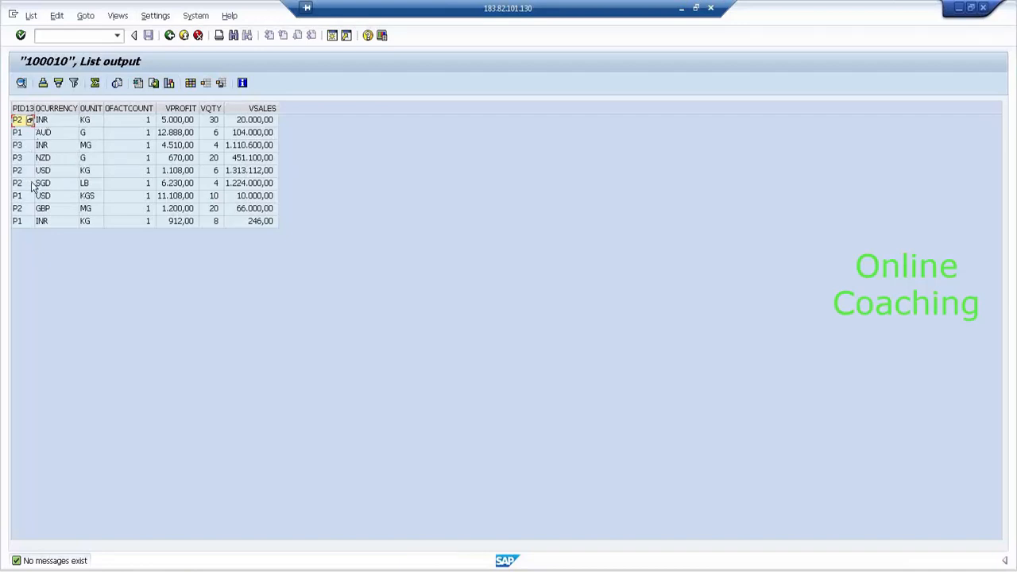
{"action": "left_click", "coordinate": [168, 36]}
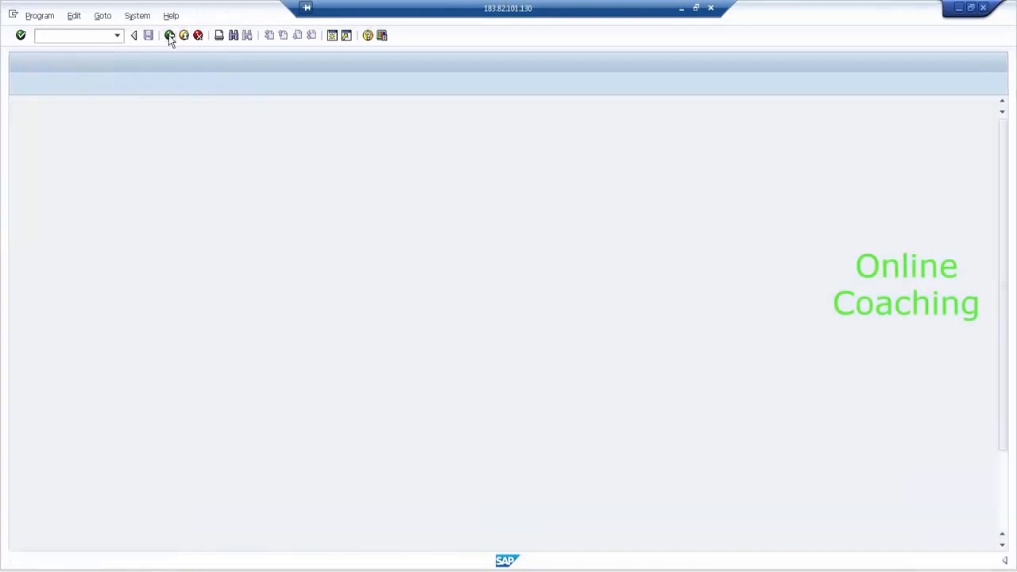
- Go back to the Workbench and choose Maintain Aggregates for STD IC FOR ERROR STACK
{"action": "left_click", "coordinate": [168, 35]}
{"action": "left_click", "coordinate": [168, 35]}
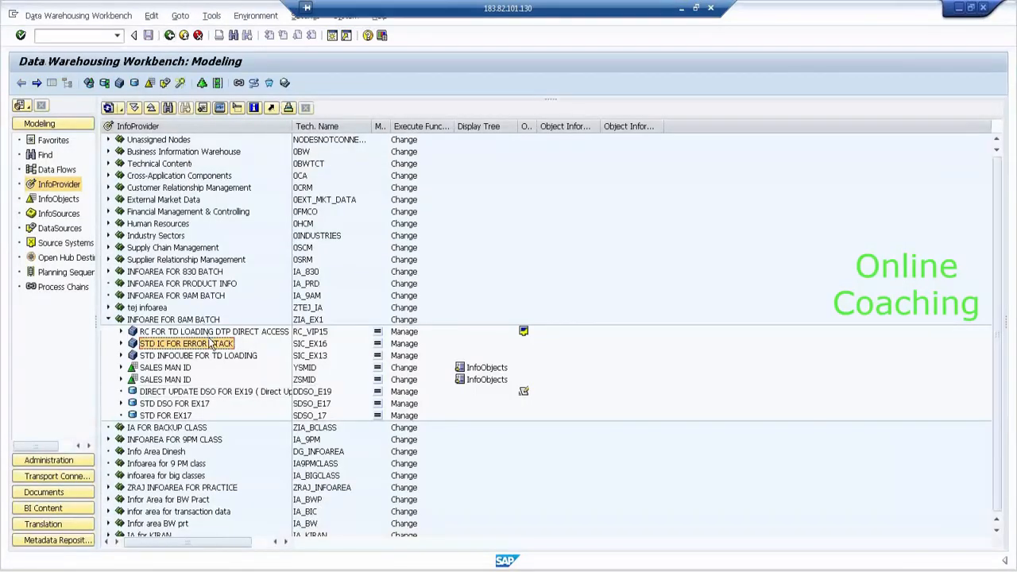
{"action": "right_click", "coordinate": [210, 343]}
{"action": "left_click", "coordinate": [192, 348]}
{"action": "right_click", "coordinate": [192, 348]}
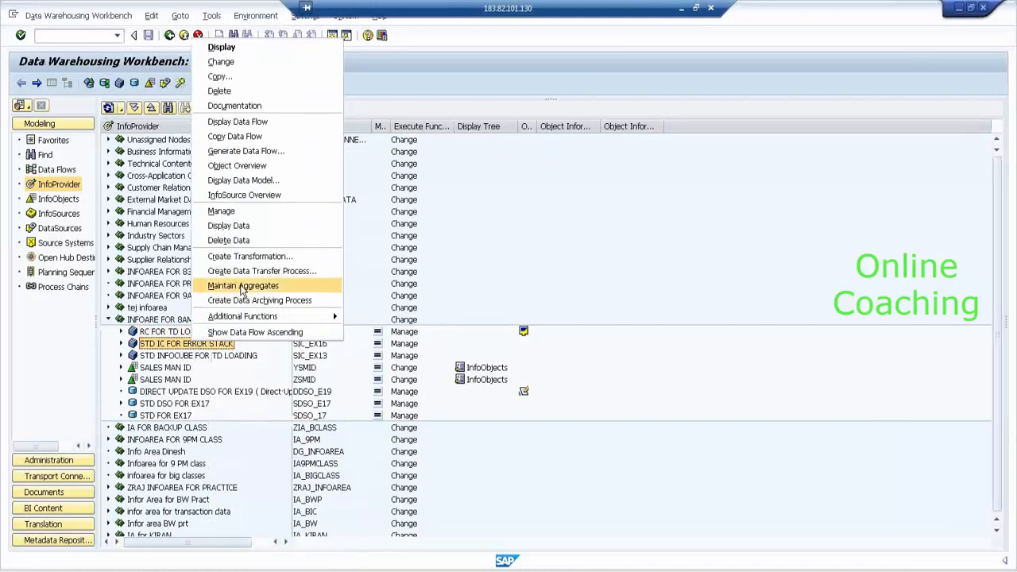
{"action": "left_click", "coordinate": [243, 288]}
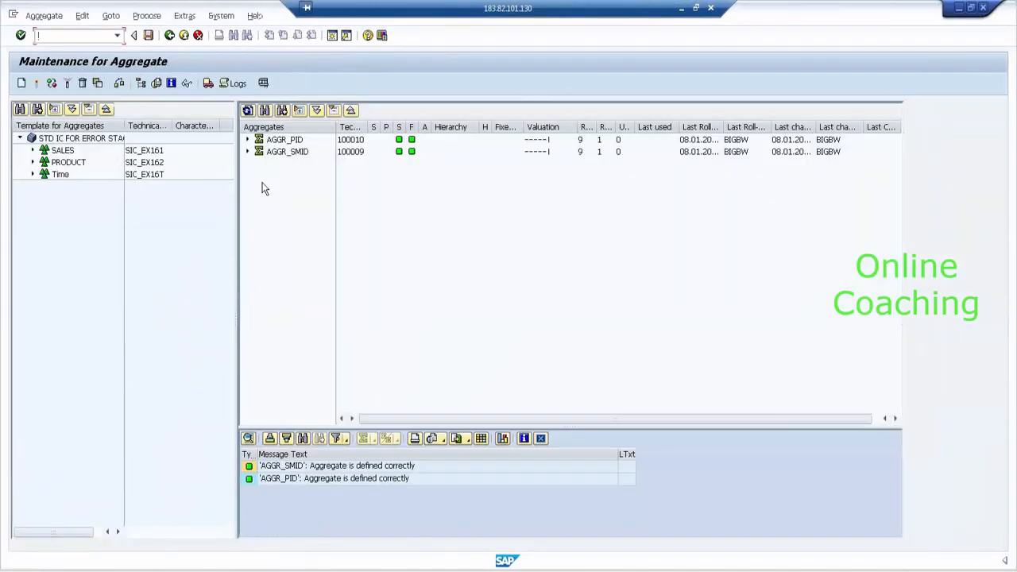
- List AGGR_SMID (100009) data: nine rows by SMID_3, currency and unit, then return to aggregate maintenance
{"action": "left_click", "coordinate": [283, 141]}
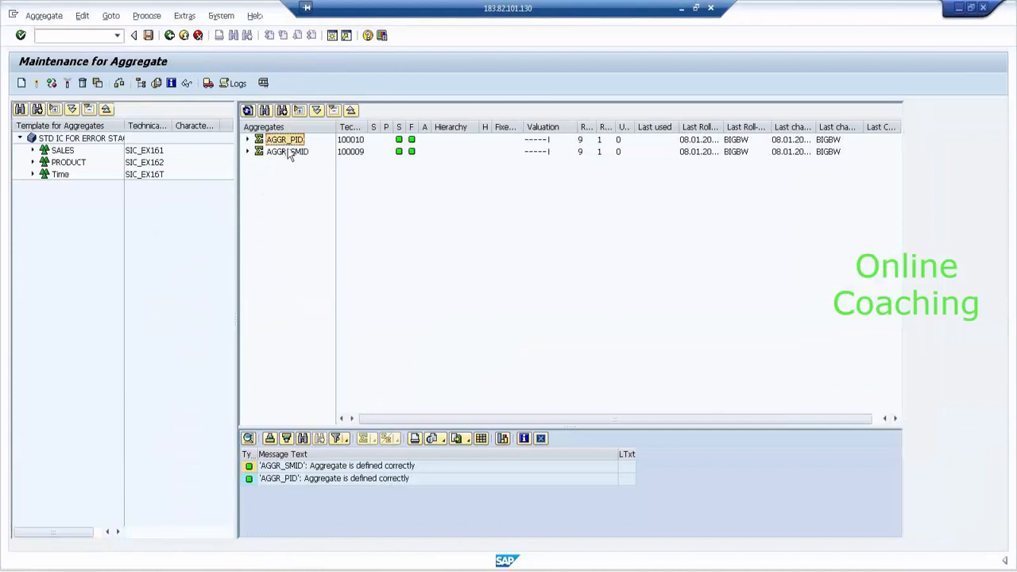
{"action": "left_click", "coordinate": [288, 152]}
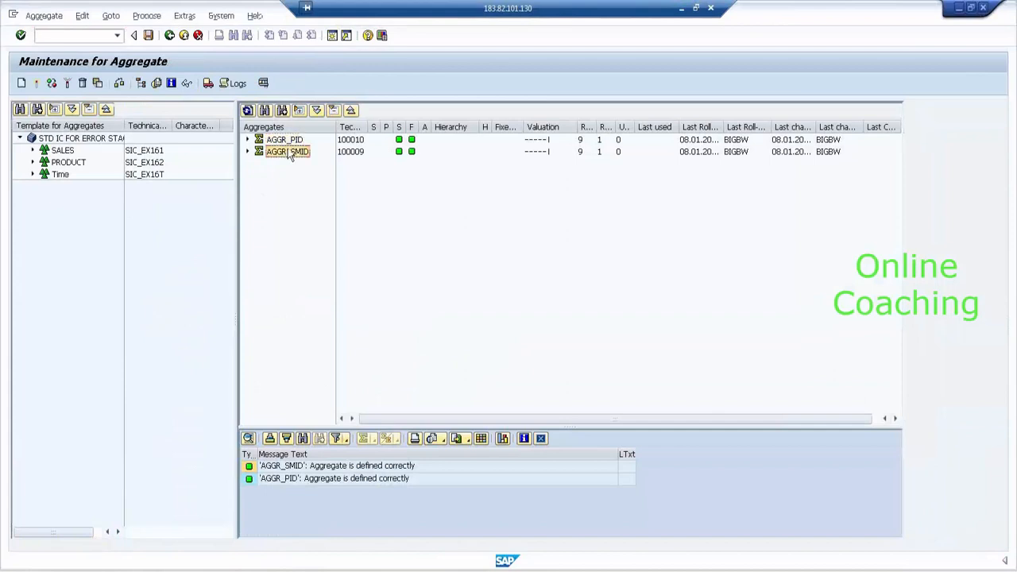
{"action": "left_click", "coordinate": [111, 16]}
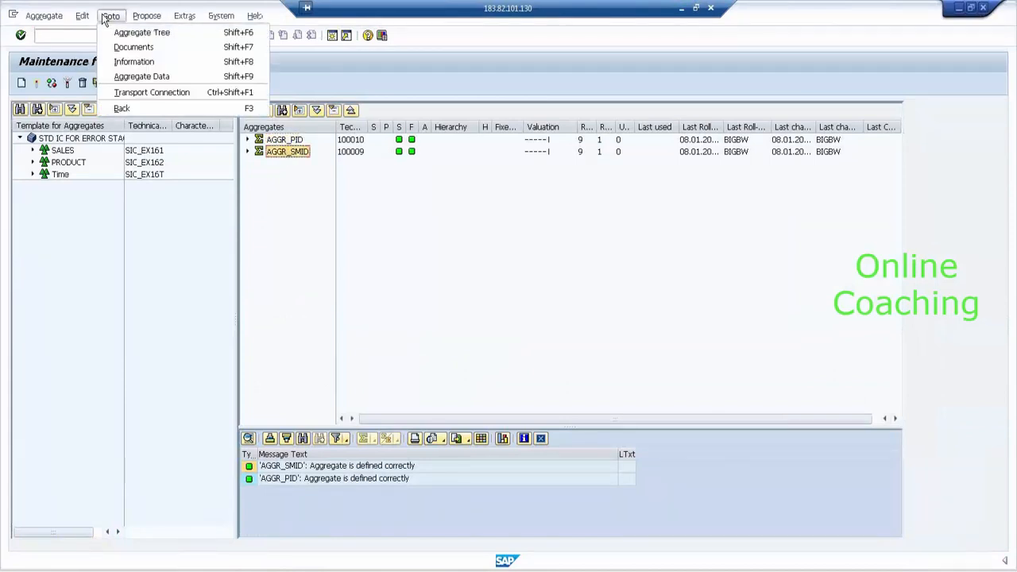
{"action": "left_click", "coordinate": [144, 77]}
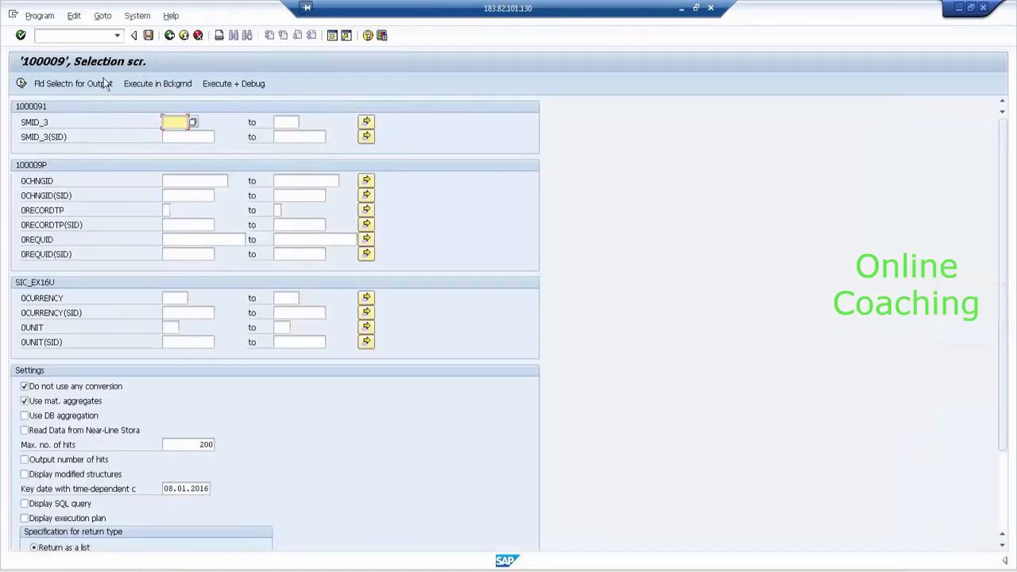
{"action": "left_click", "coordinate": [103, 84]}
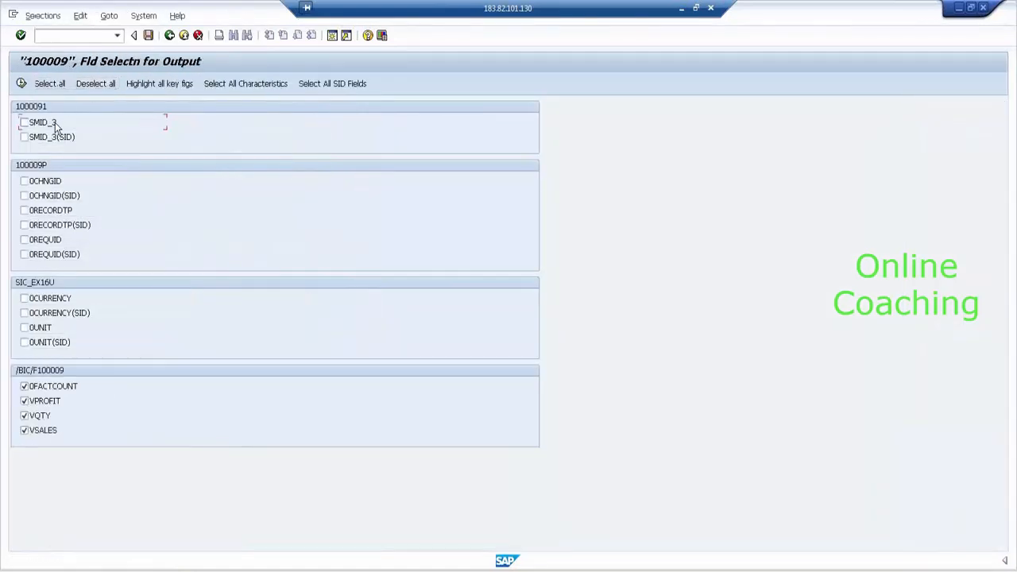
{"action": "left_click", "coordinate": [22, 85]}
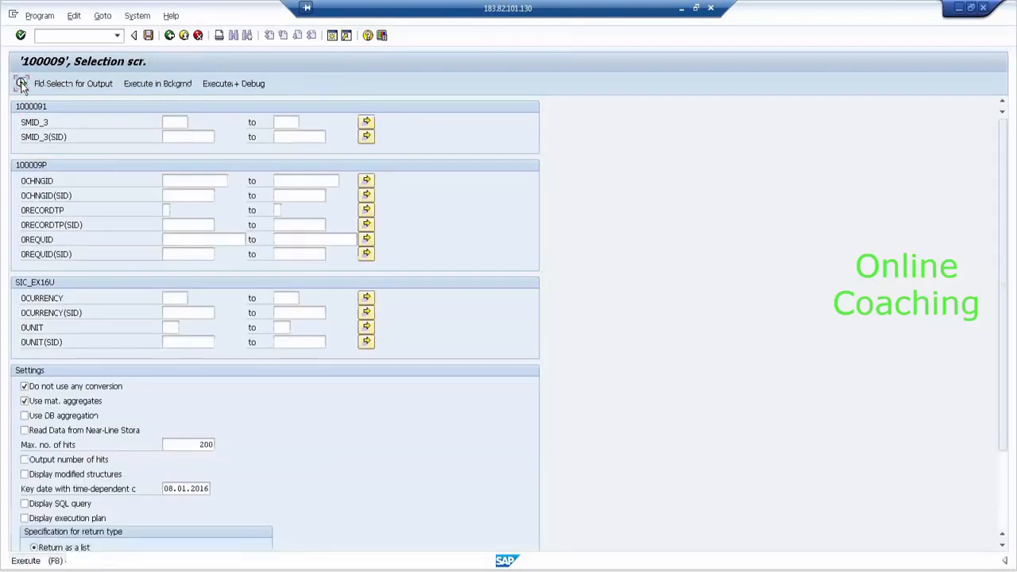
{"action": "left_click", "coordinate": [22, 84]}
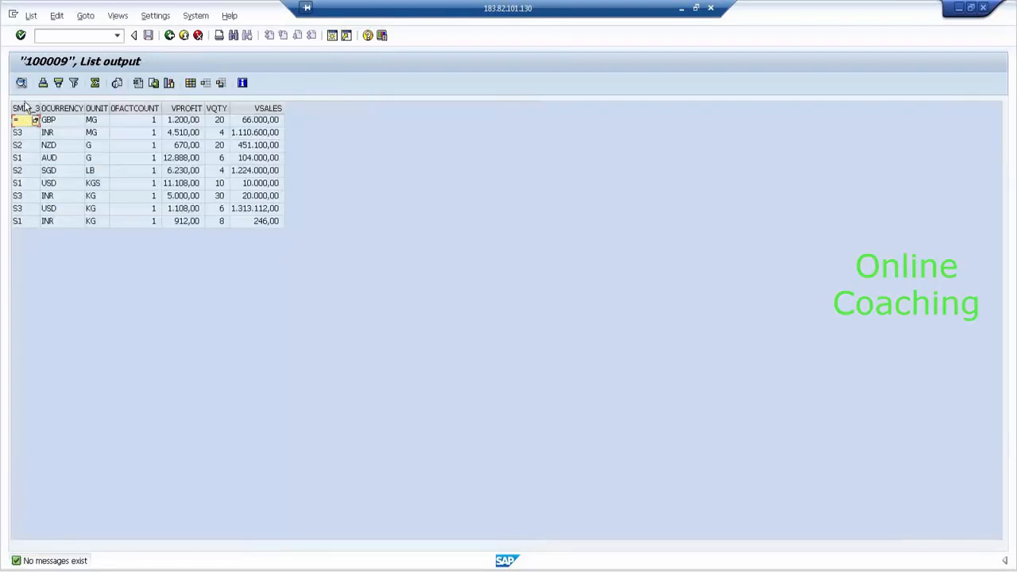
{"action": "left_click", "coordinate": [169, 38]}
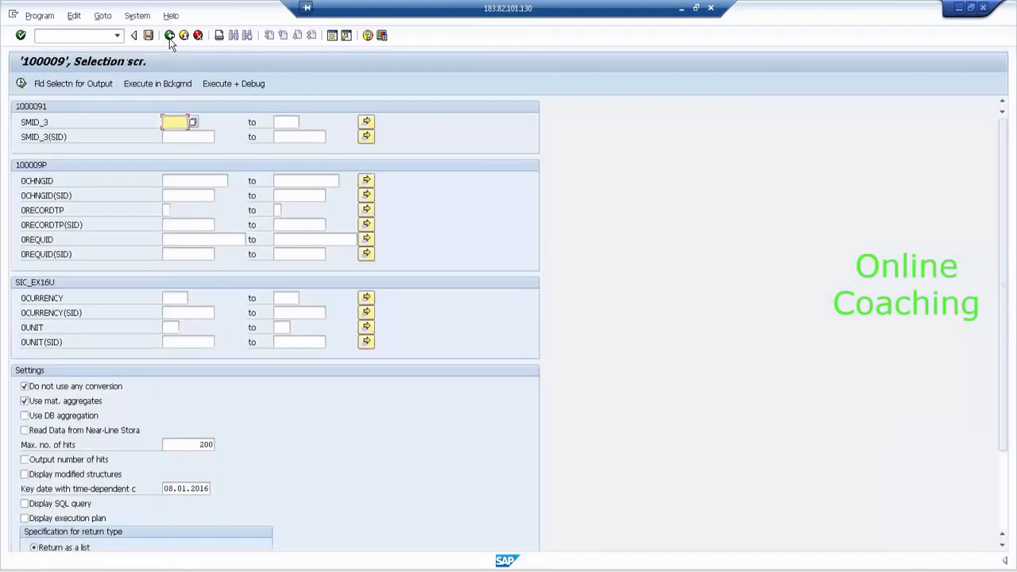
{"action": "left_click", "coordinate": [169, 37]}
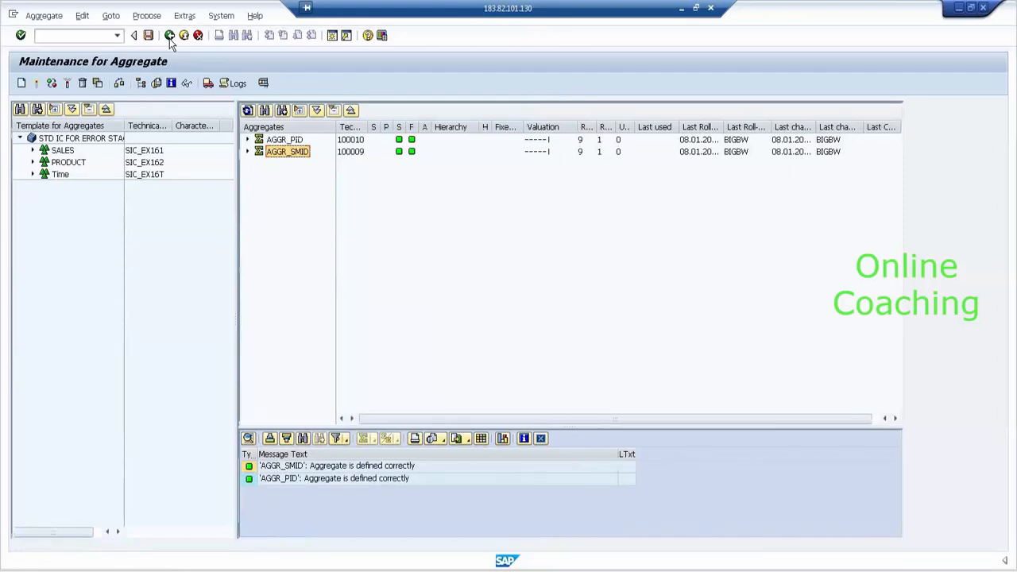
- Open management of the STD IC FOR ERROR STACK InfoCube with the InfoProvider tree hidden
{"action": "left_click", "coordinate": [169, 37]}
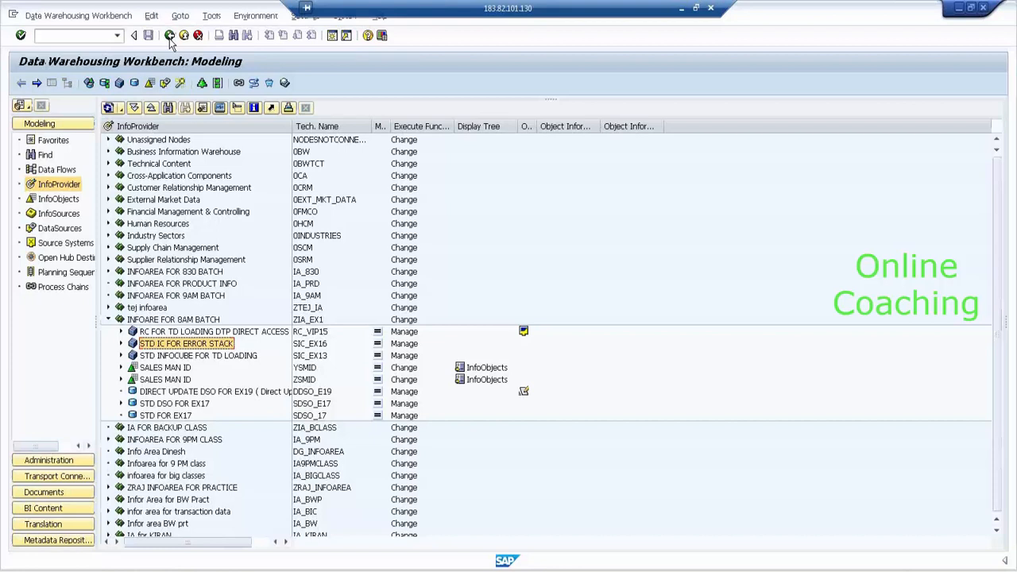
{"action": "right_click", "coordinate": [185, 343]}
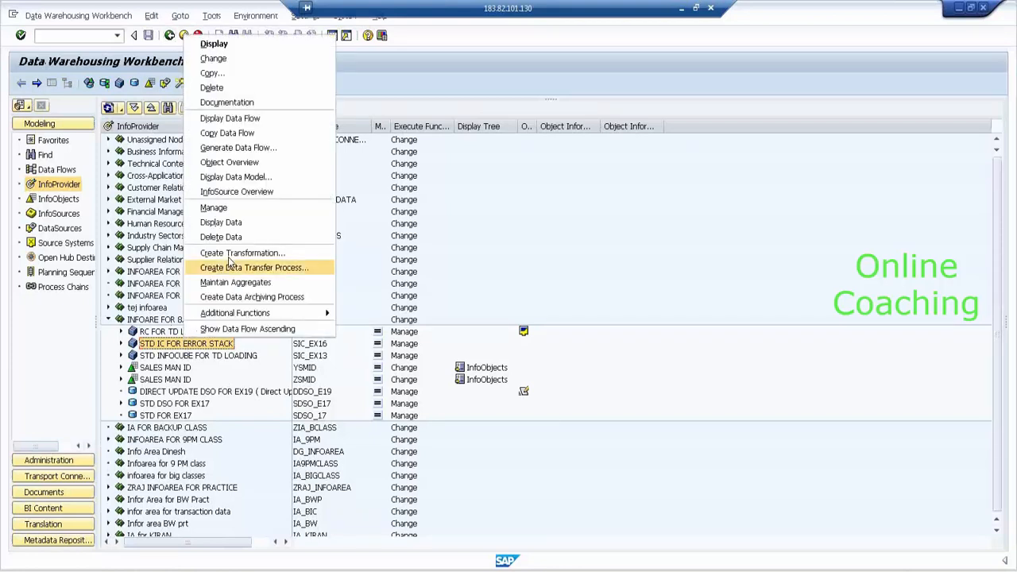
{"action": "left_click", "coordinate": [254, 209]}
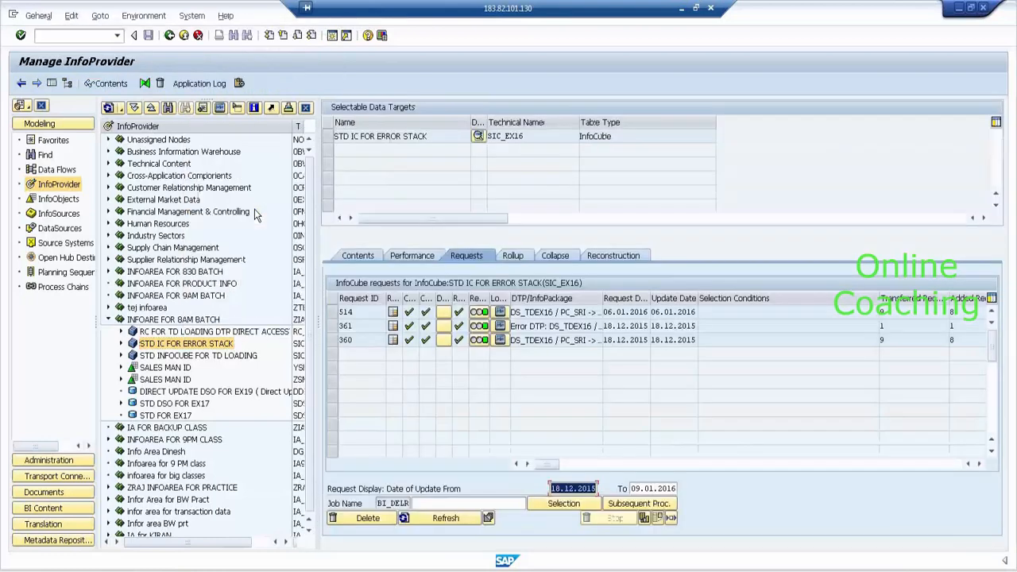
{"action": "left_click", "coordinate": [51, 84]}
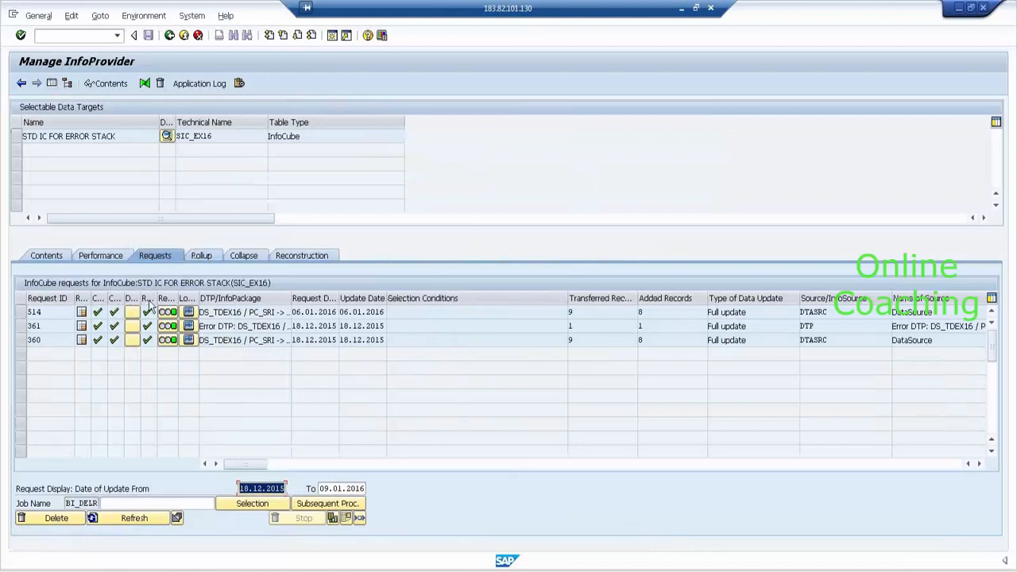
- Execute the SIC_EX16 rollup, check the rollup job overview, and return to the InfoProvider tree
{"action": "left_click", "coordinate": [201, 256]}
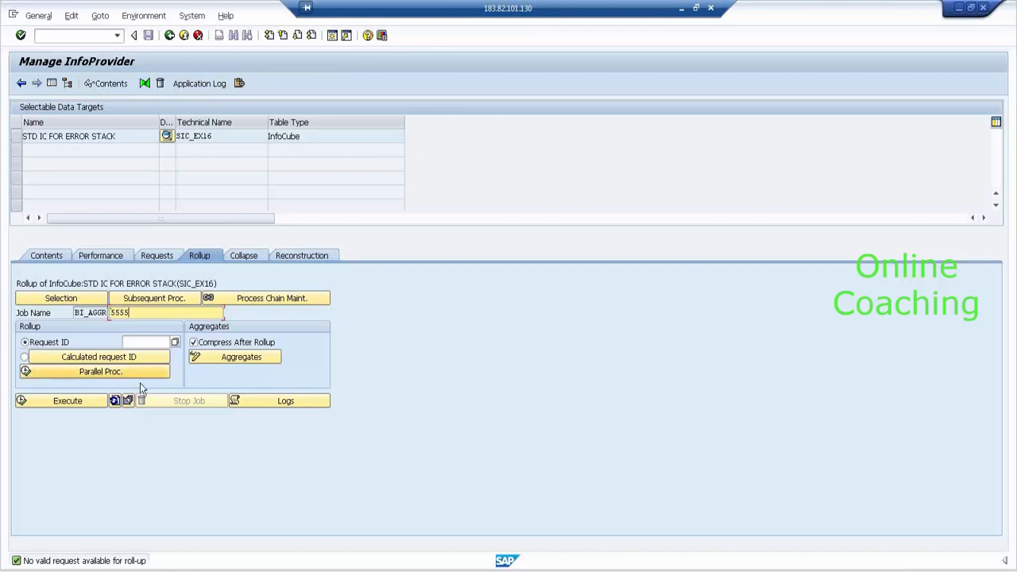
{"action": "left_click", "coordinate": [66, 401]}
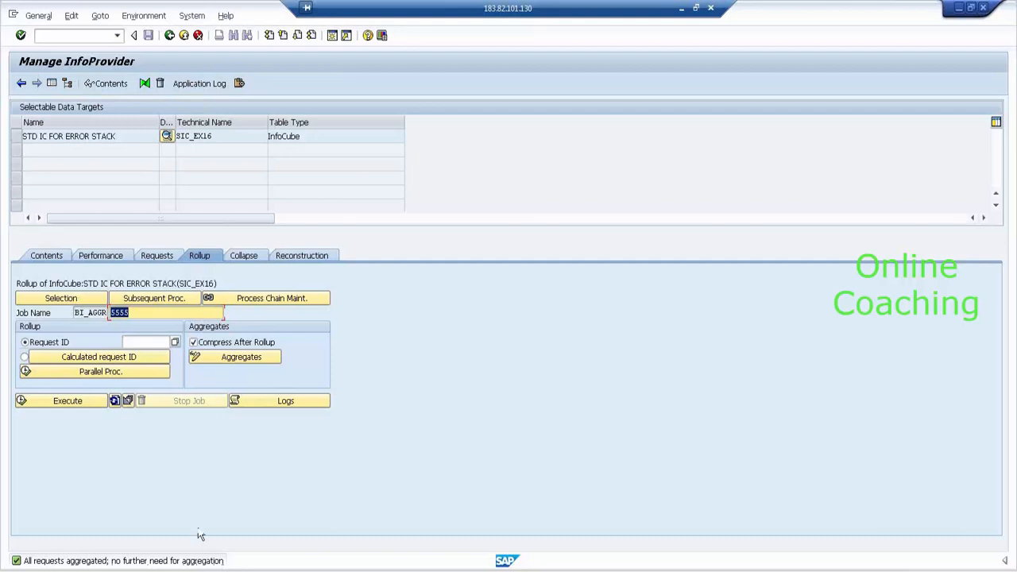
{"action": "left_click", "coordinate": [128, 400]}
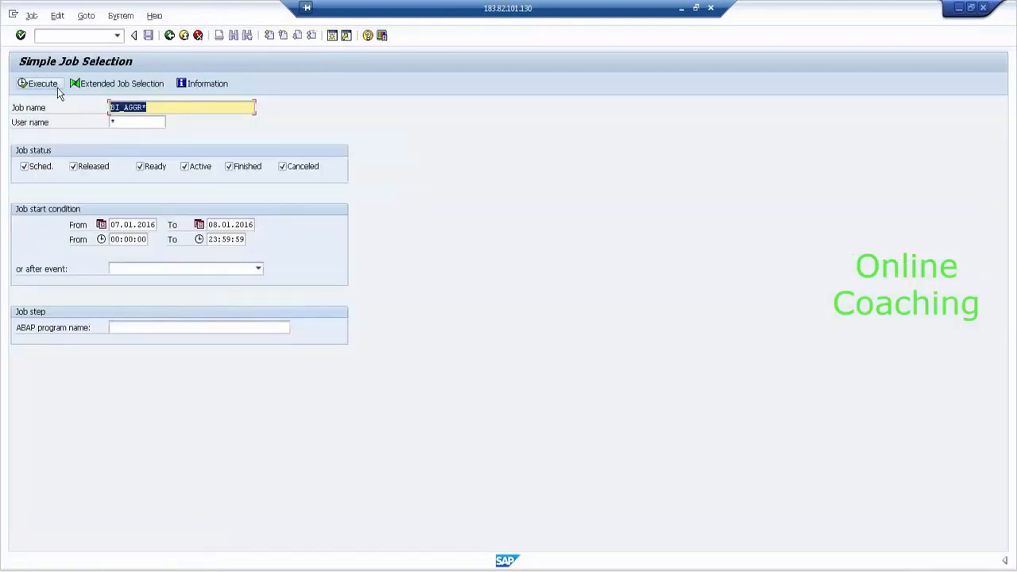
{"action": "left_click", "coordinate": [53, 86]}
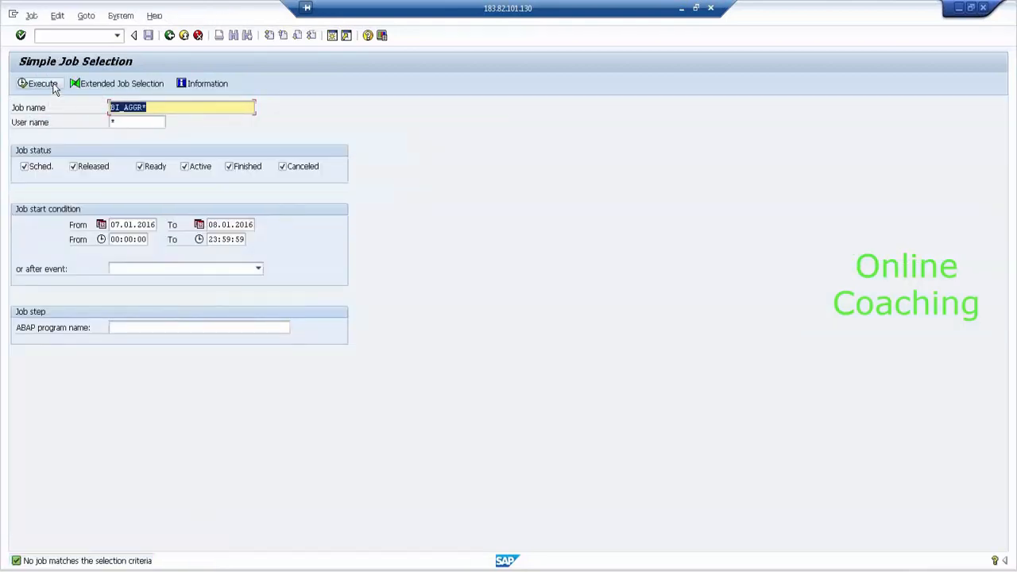
{"action": "left_click", "coordinate": [169, 36]}
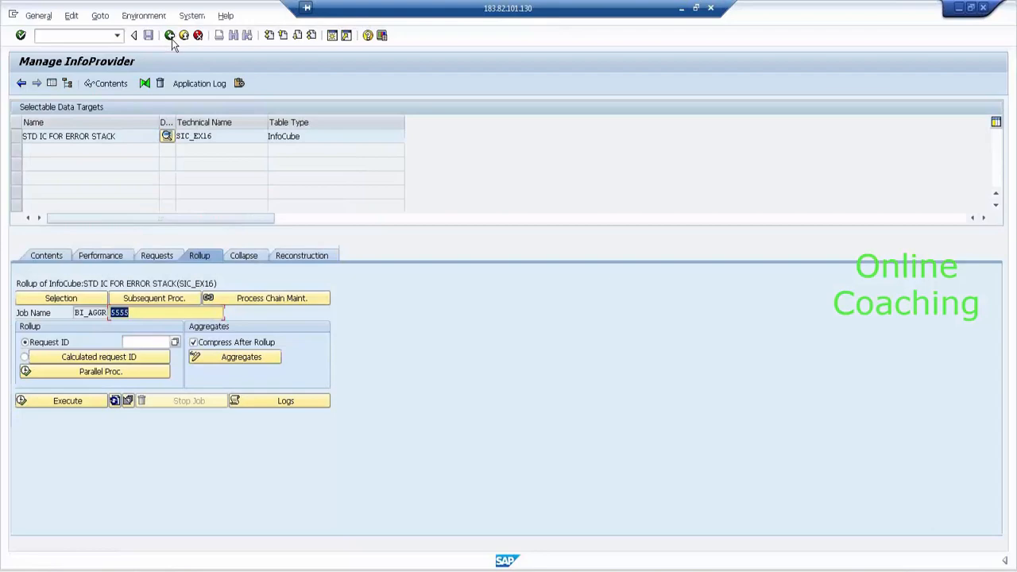
{"action": "left_click", "coordinate": [169, 36]}
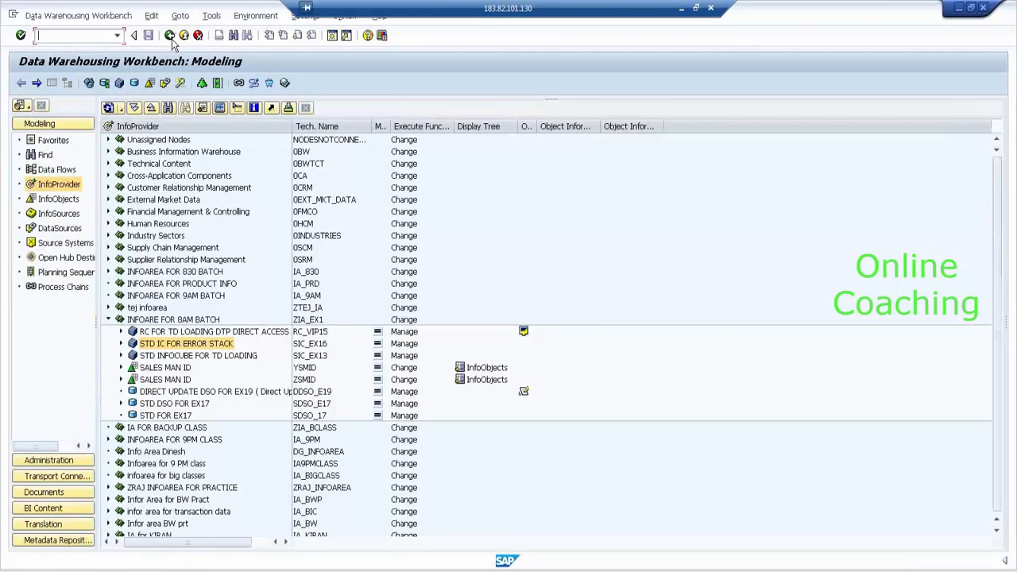
- Manage STD IC FOR ERROR STACK and widen the compression columns for requests 514, 361 and 360
{"action": "right_click", "coordinate": [213, 350]}
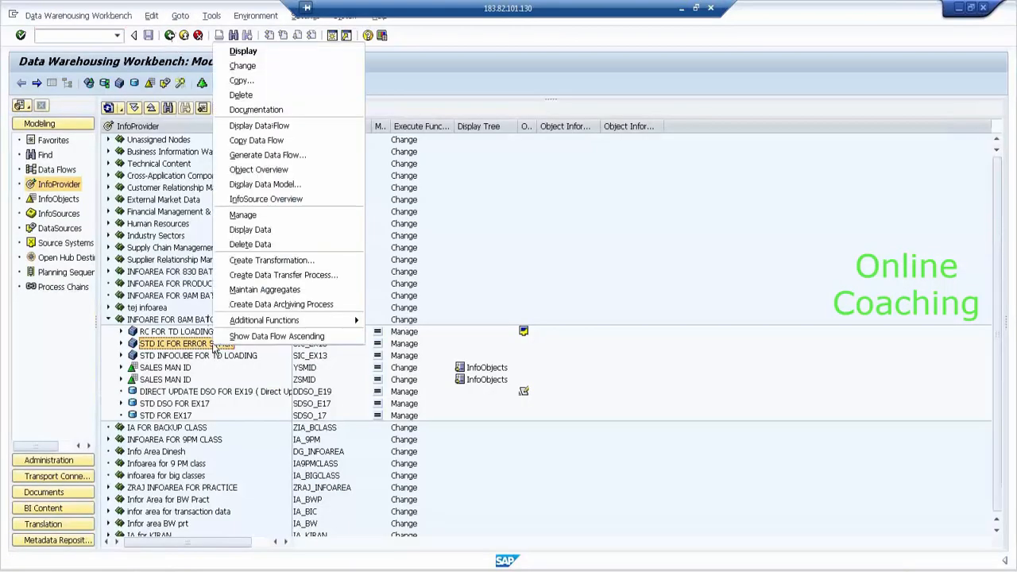
{"action": "left_click", "coordinate": [267, 215]}
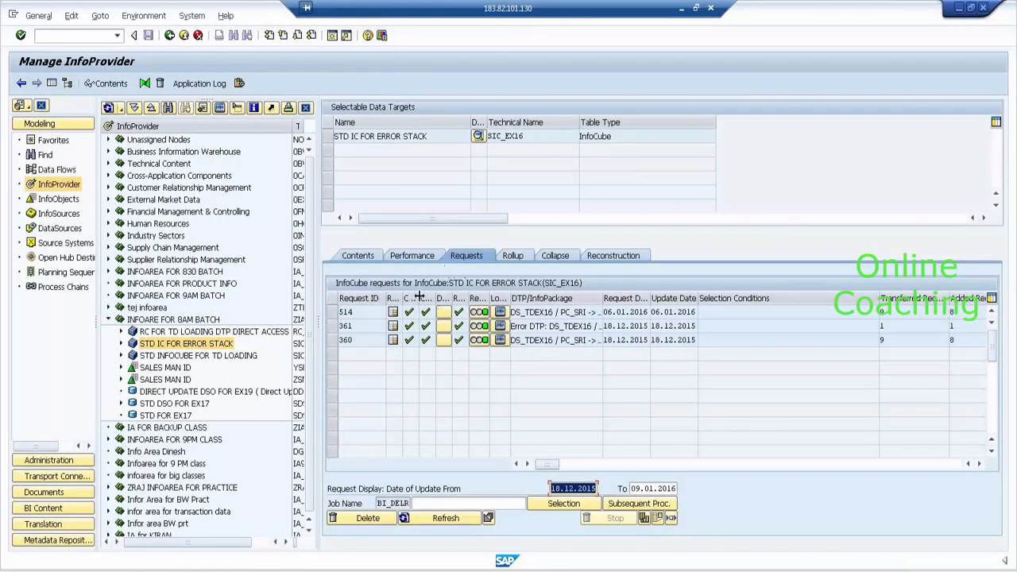
{"action": "left_click_drag", "start_coordinate": [419, 297], "coordinate": [444, 297]}
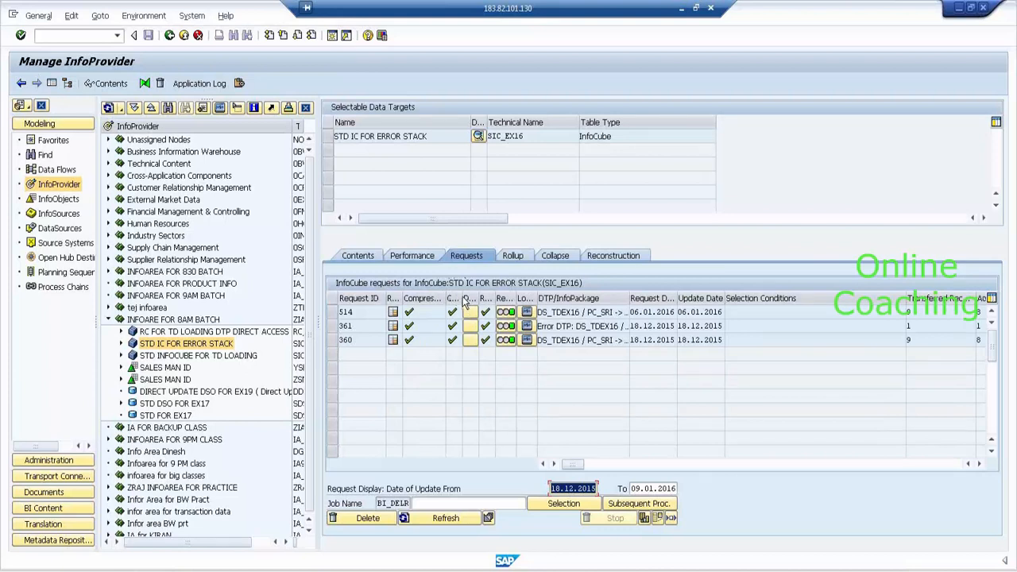
{"action": "left_click_drag", "start_coordinate": [466, 297], "coordinate": [517, 298]}
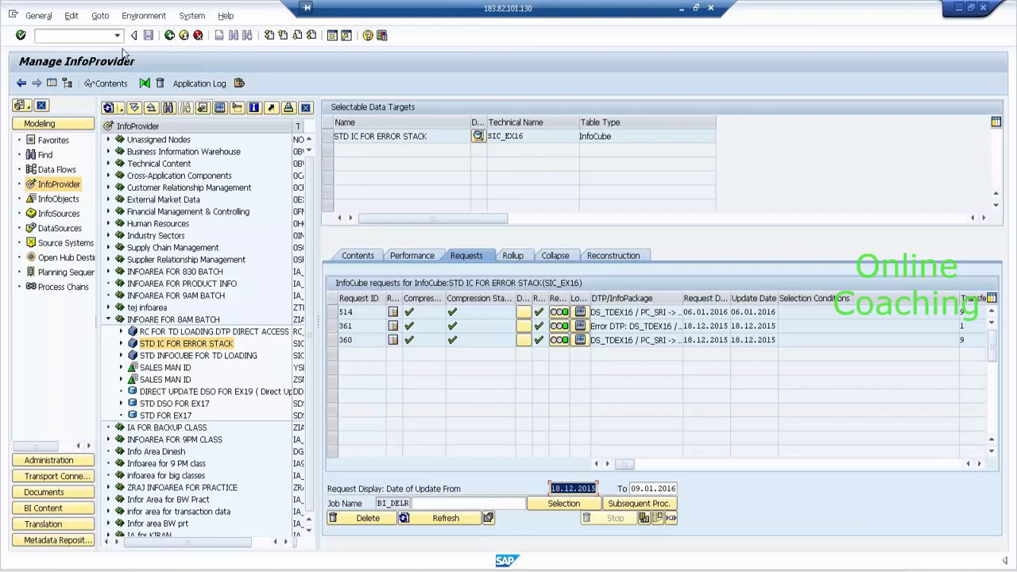
- Display the RSDDAGGRDIR database table definition in the ABAP Dictionary (SE11)
{"action": "left_click", "coordinate": [95, 37]}
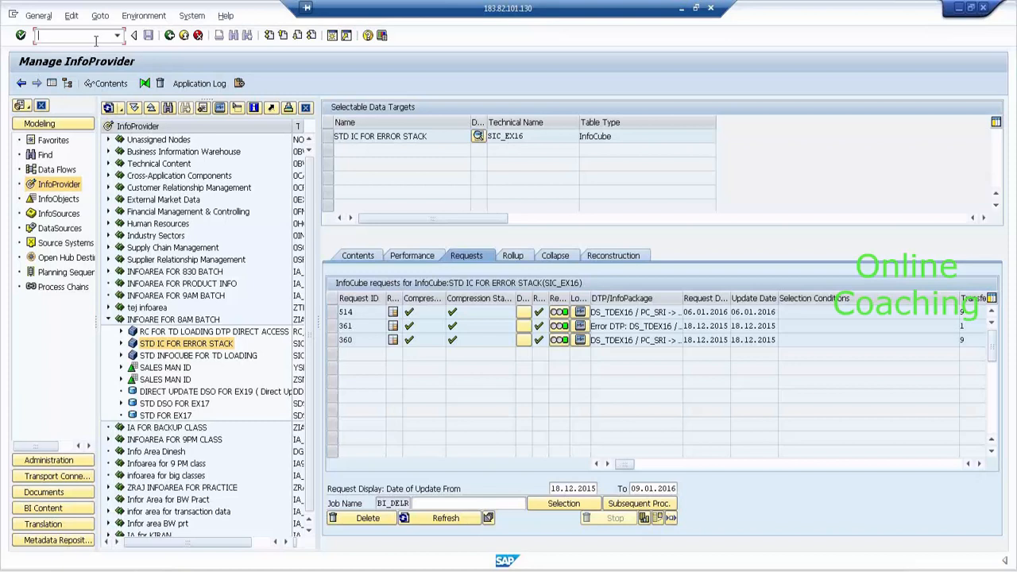
{"action": "type", "text": "/SE"}
{"action": "key", "text": "BackSpace"}
{"action": "key", "text": "BackSpace"}
{"action": "type", "text": "ASE11"}
{"action": "key", "text": "Return"}
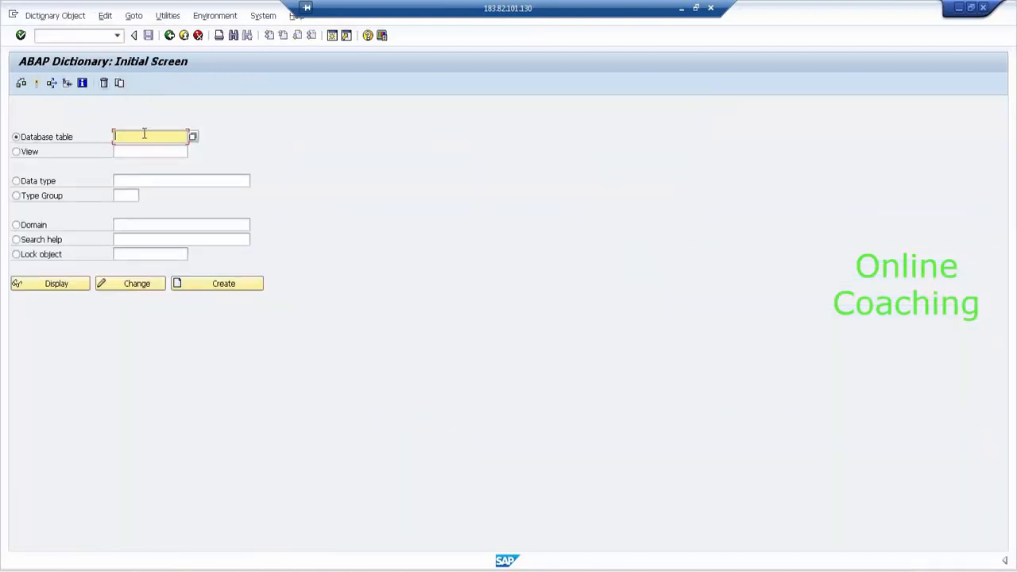
{"action": "type", "text": "RST"}
{"action": "type", "text": "DA"}
{"action": "type", "text": "GGR"}
{"action": "type", "text": "DIR"}
{"action": "left_click_drag", "start_coordinate": [134, 136], "coordinate": [187, 138]}
{"action": "left_click", "coordinate": [70, 288]}
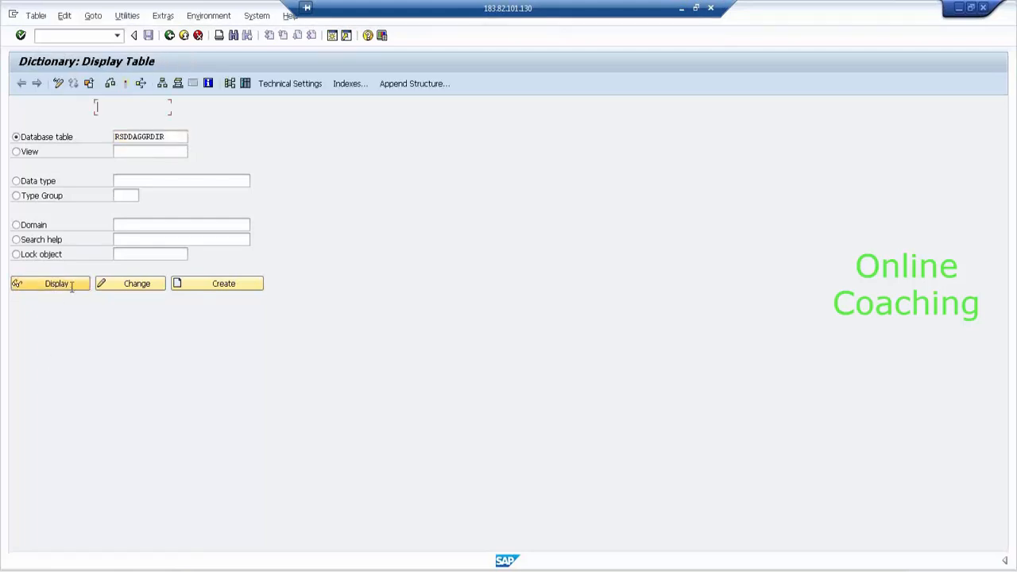
- Open the RSDDAGGRDIR contents selection and enter SIC_EX in the INFOCUBE filter
{"action": "left_click", "coordinate": [247, 83]}
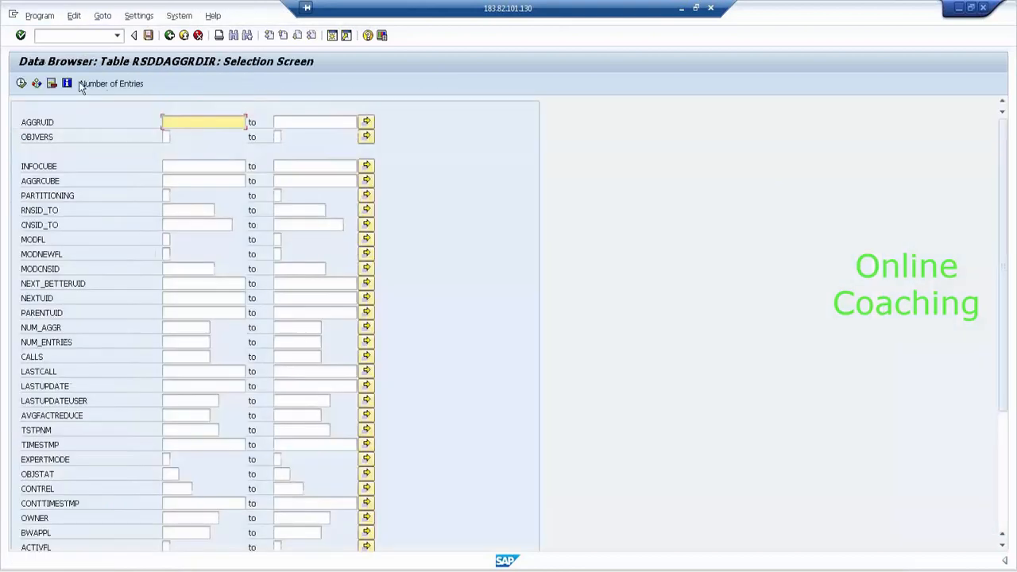
{"action": "left_click", "coordinate": [182, 166]}
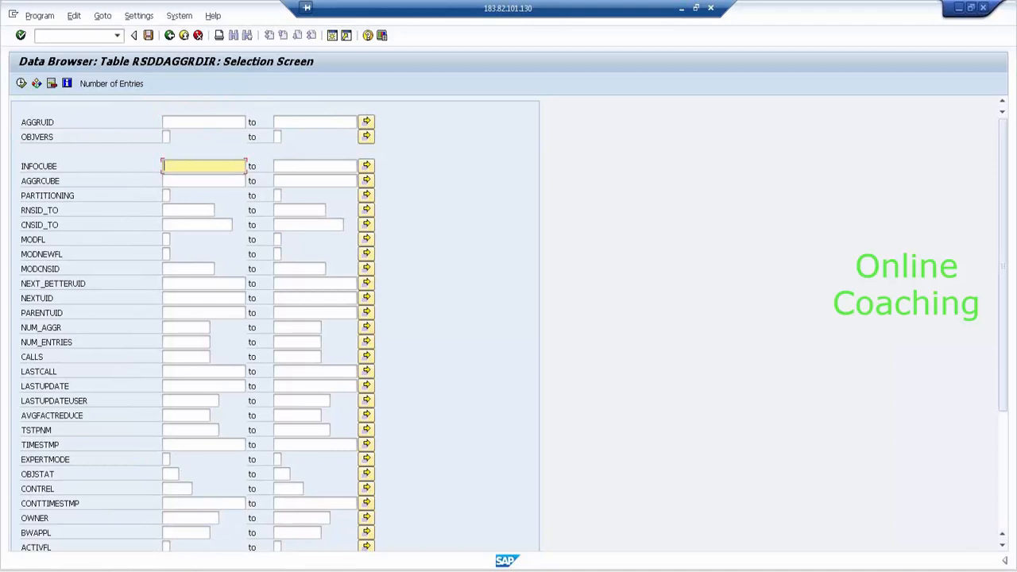
{"action": "left_click", "coordinate": [137, 571]}
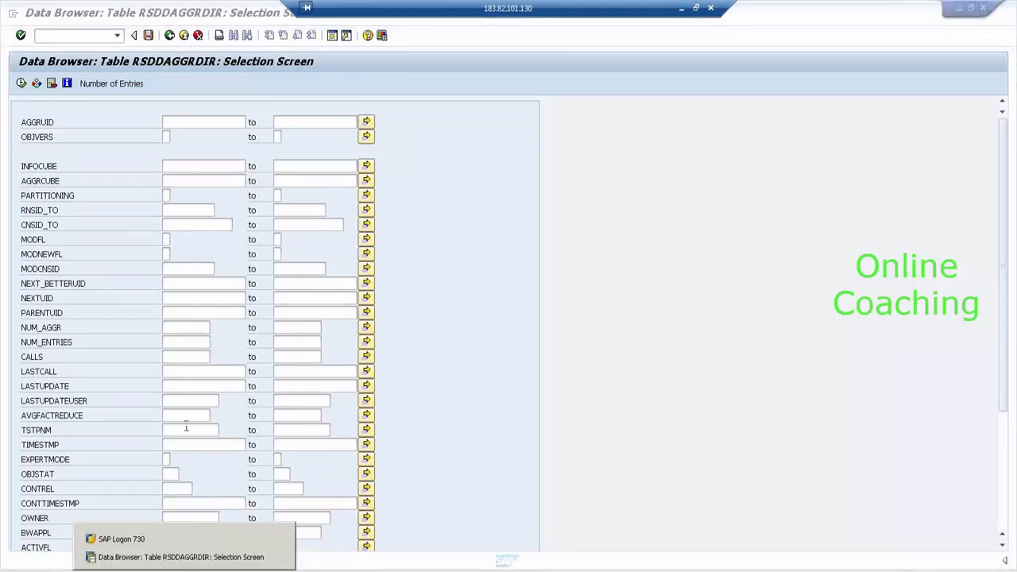
{"action": "left_click", "coordinate": [210, 166]}
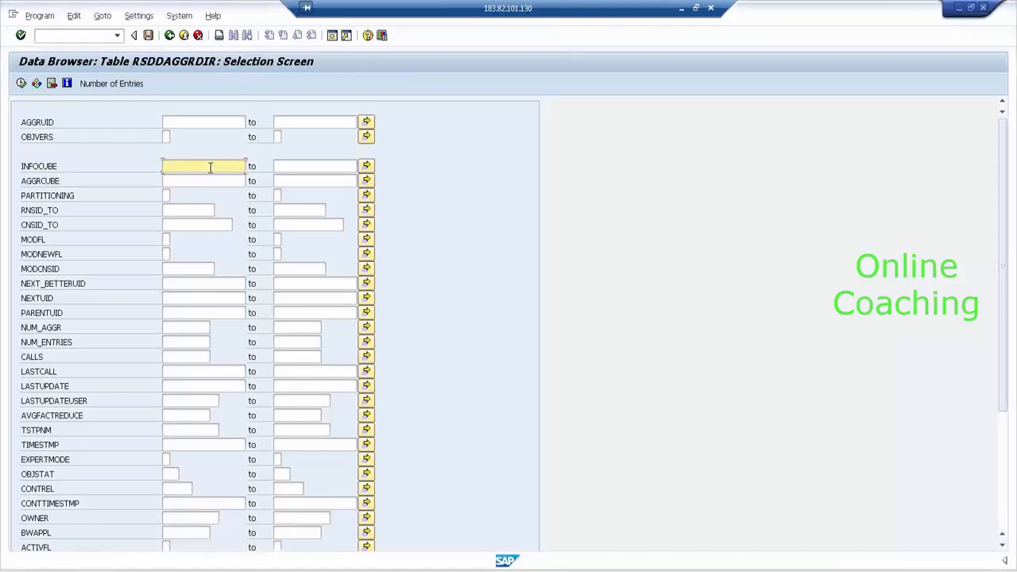
{"action": "type", "text": "SIC_EX"}
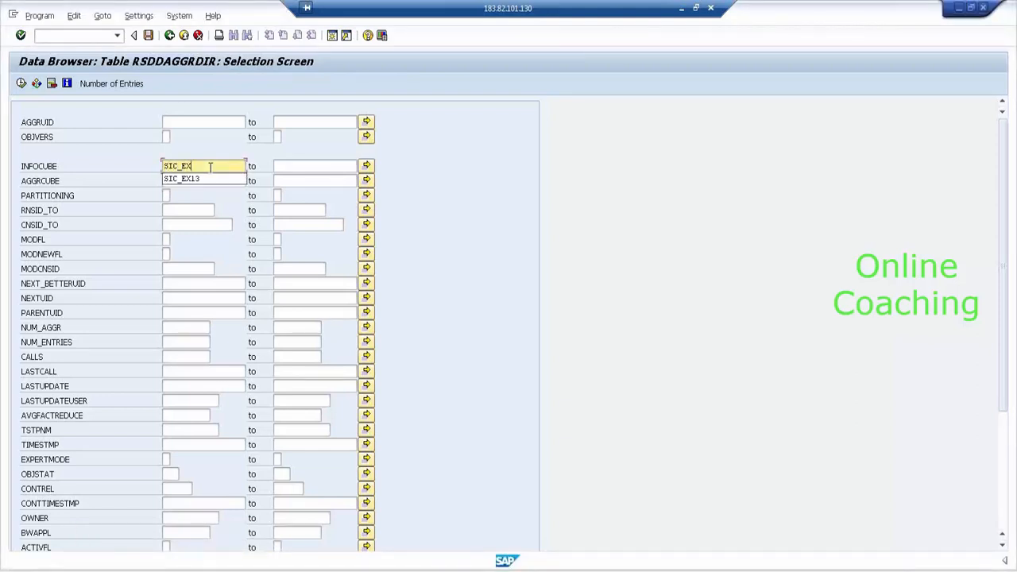
{"action": "type", "text": "1"}
{"action": "key", "text": "BackSpace"}
- Open the Data Warehousing Workbench (RSA1) in a new window and copy the technical name SIC_EX16
{"action": "left_click", "coordinate": [96, 36]}
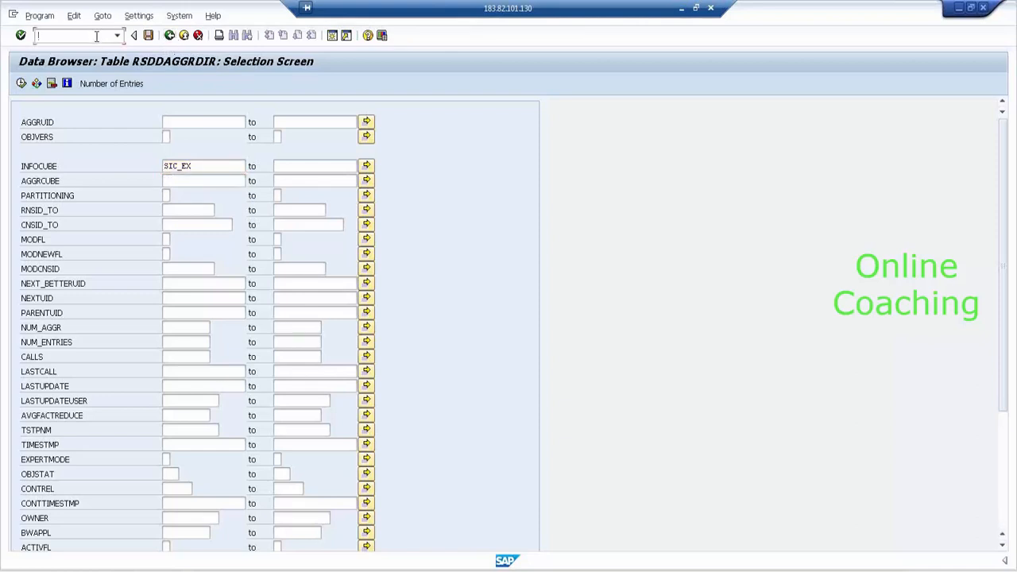
{"action": "type", "text": "/ORSA1"}
{"action": "key", "text": "Return"}
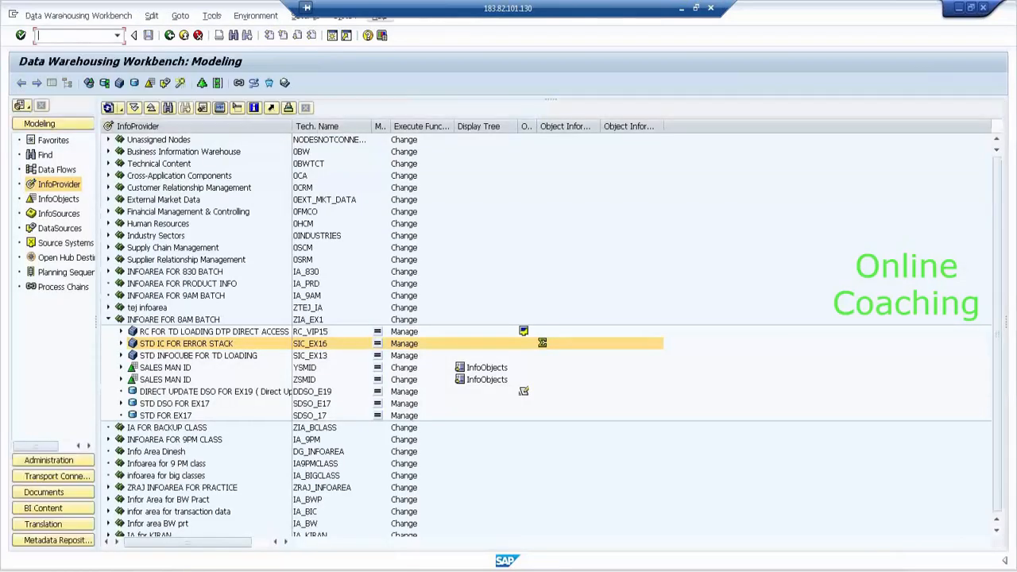
{"action": "left_click", "coordinate": [322, 347]}
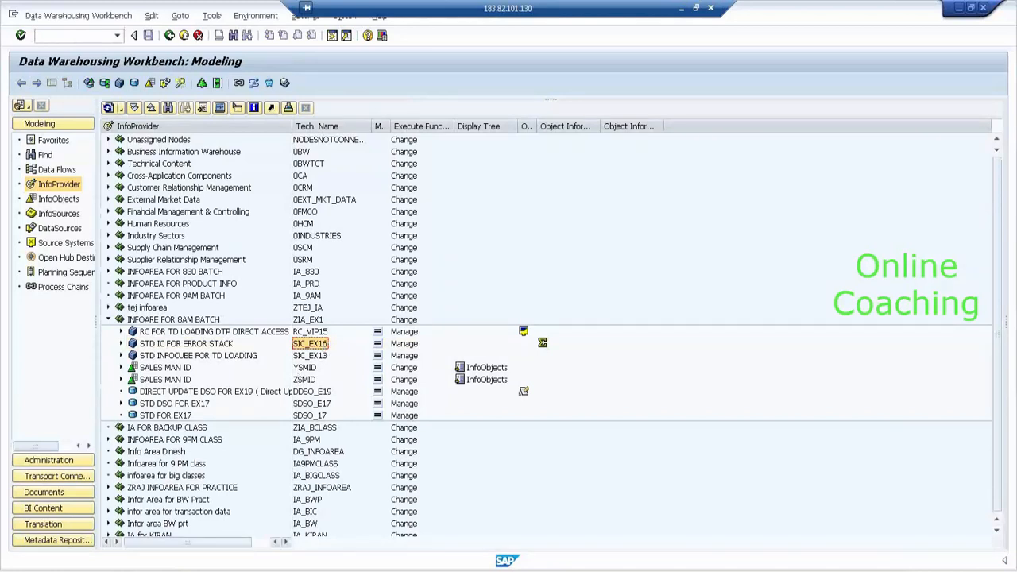
- Paste SIC_EX16 into the RSDDAGGRDIR INFOCUBE filter in the Data Browser window
{"action": "left_click", "coordinate": [175, 571]}
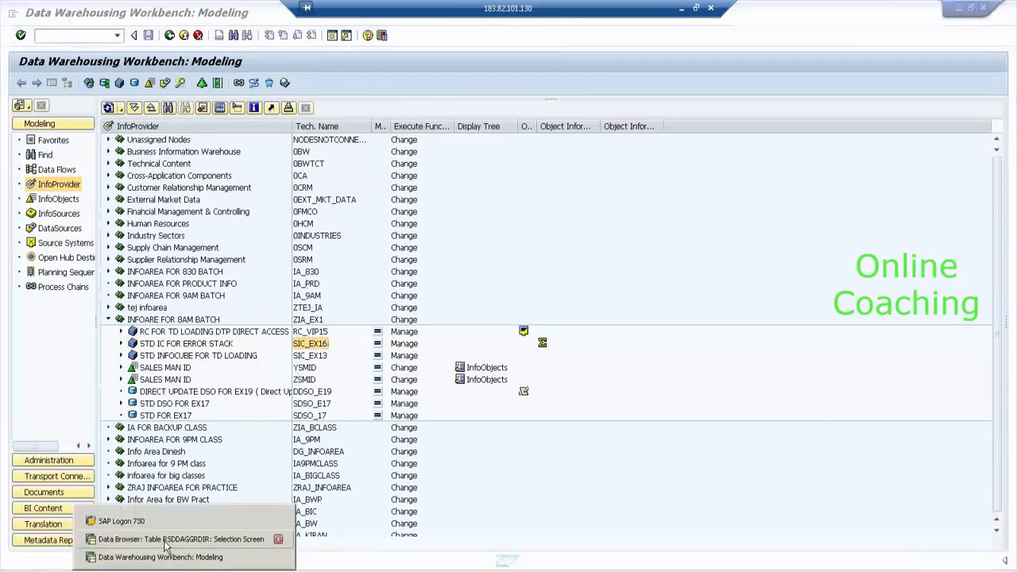
{"action": "left_click", "coordinate": [165, 541]}
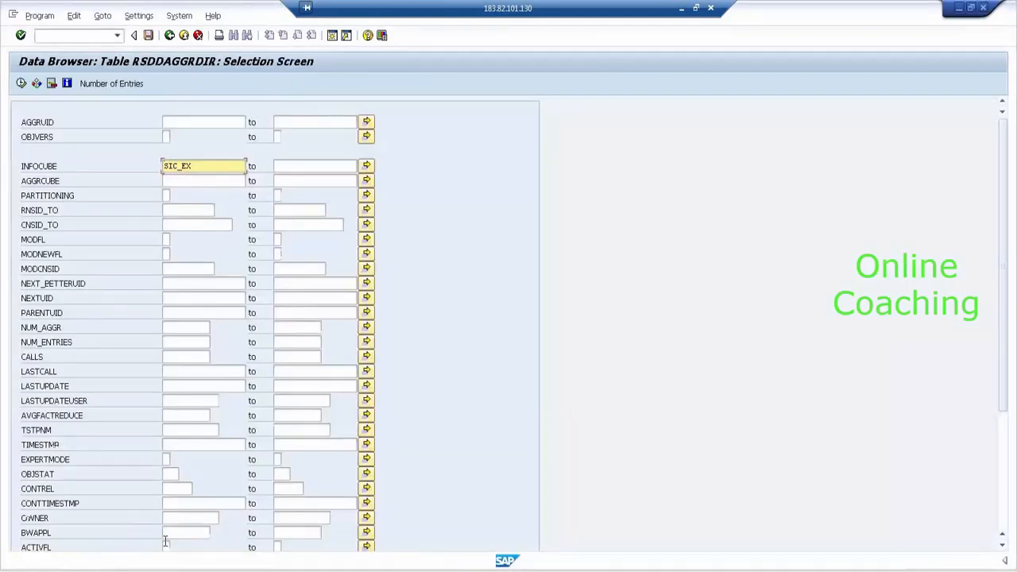
{"action": "left_click_drag", "start_coordinate": [197, 167], "coordinate": [106, 150]}
{"action": "type", "text": "SIC_EX16"}
{"action": "left_click", "coordinate": [21, 84]}
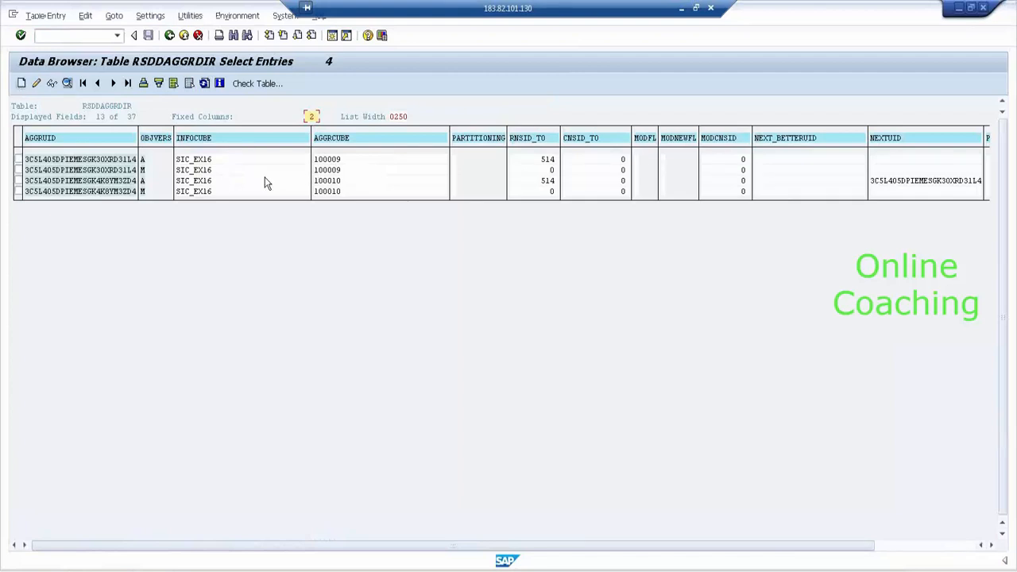
{"action": "left_click", "coordinate": [334, 159]}
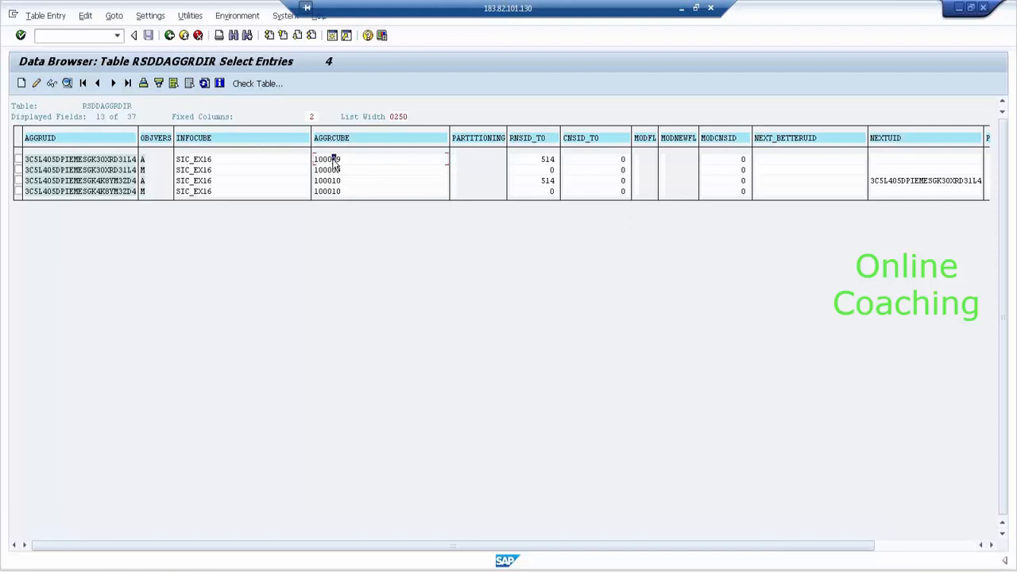
{"action": "left_click", "coordinate": [335, 180]}
{"action": "left_click", "coordinate": [54, 159]}
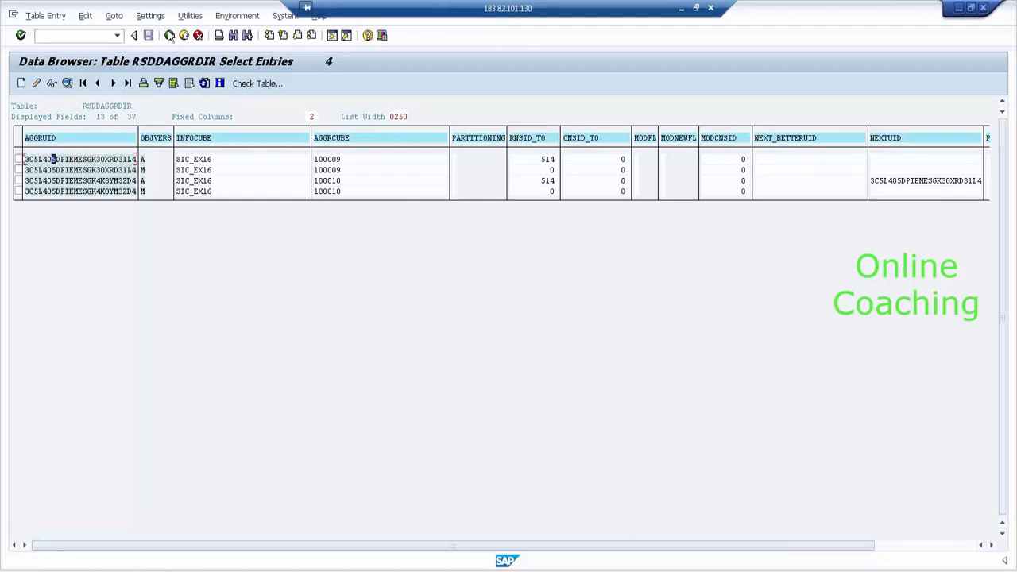
{"action": "left_click", "coordinate": [170, 35]}
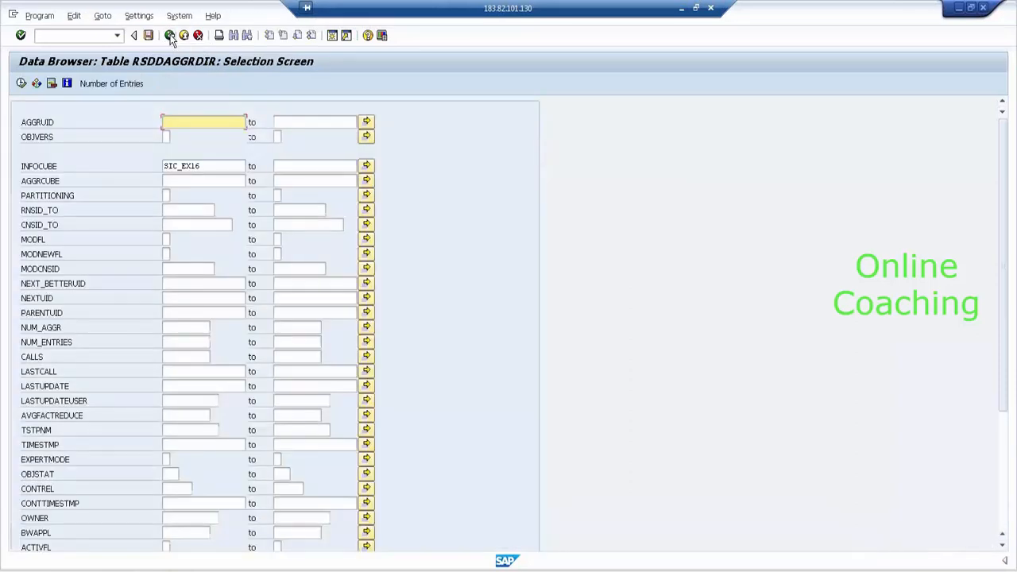